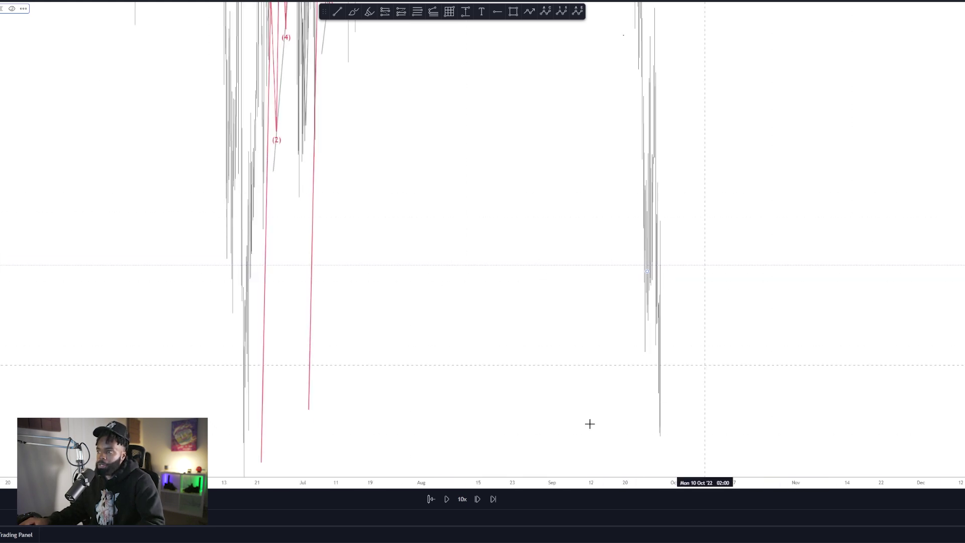
Reset the chart to normal candles and bring late-September dates into view
{"action": "left_click", "coordinate": [512, 457]}
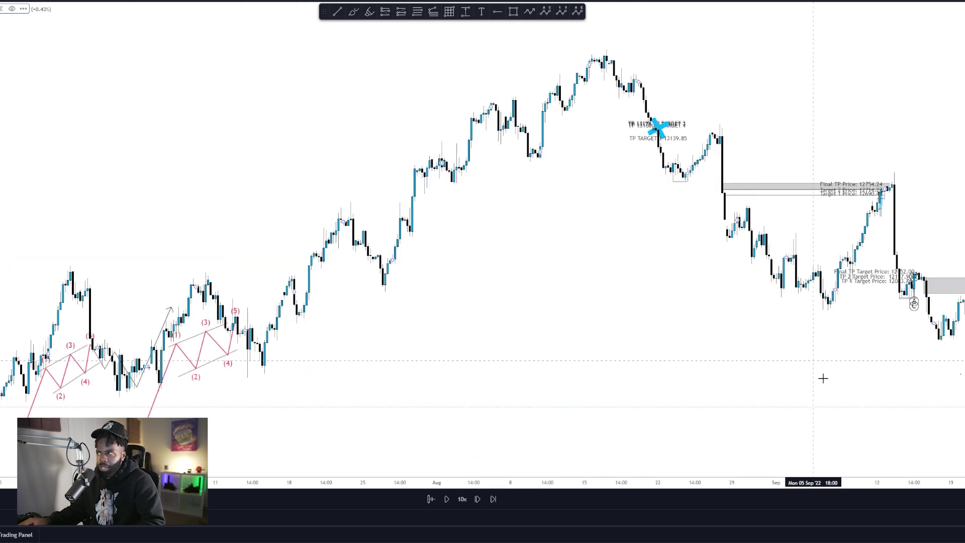
{"action": "scroll", "coordinate": [836, 399], "scroll_direction": "up", "scroll_amount": 5}
{"action": "left_click_drag", "start_coordinate": [841, 399], "coordinate": [573, 362]}
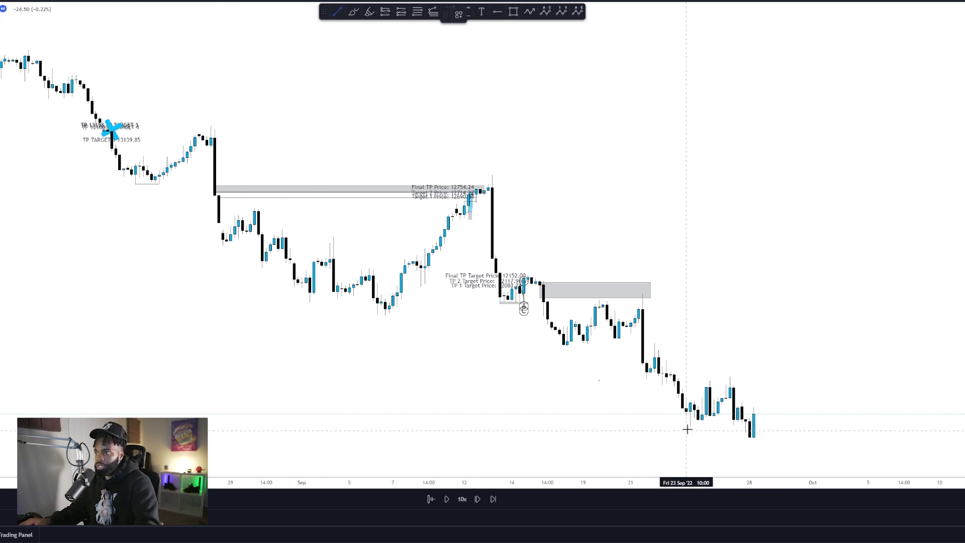
Draw horizontal lines along the bottom and top of the late-September range
{"action": "left_click", "coordinate": [742, 426]}
{"action": "left_click", "coordinate": [702, 385]}
{"action": "left_click", "coordinate": [754, 385]}
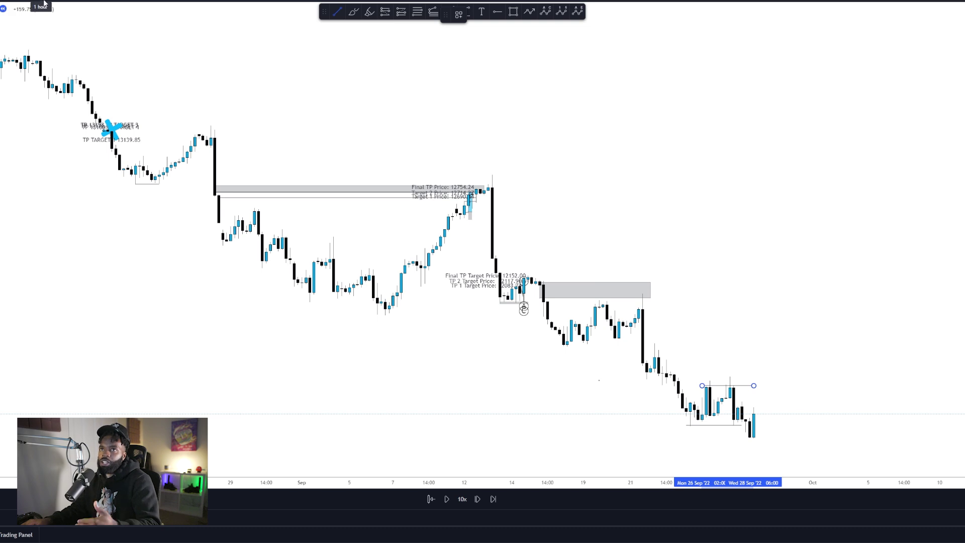
Switch the chart to the 5-minute interval, via 15-minute, and show the latest bars
{"action": "left_click", "coordinate": [13, 1]}
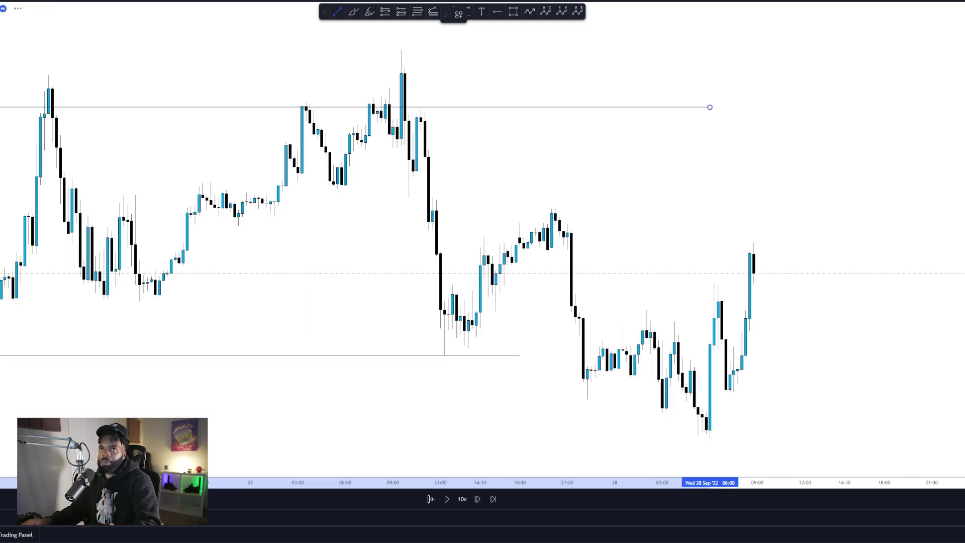
{"action": "left_click", "coordinate": [1, 1]}
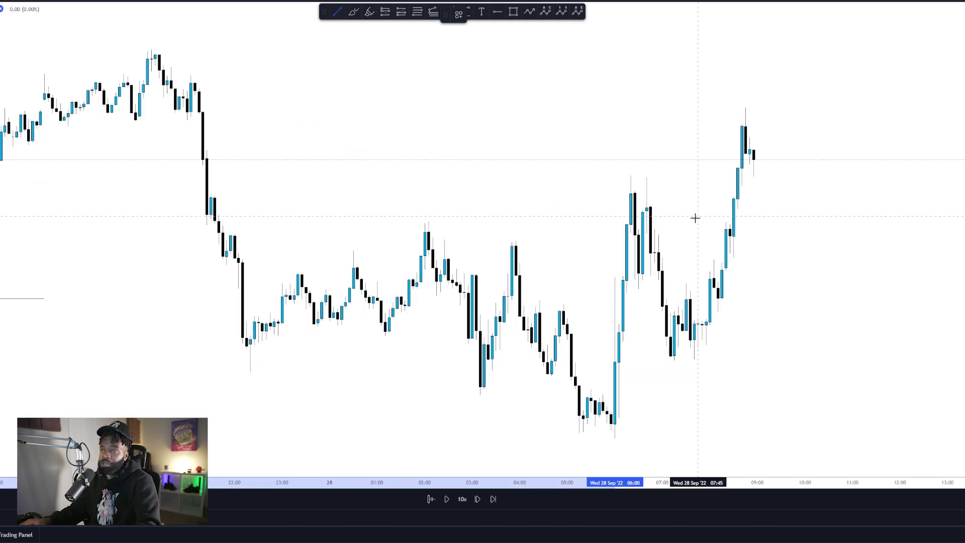
{"action": "scroll", "coordinate": [699, 214], "scroll_direction": "down", "scroll_amount": 10}
{"action": "left_click_drag", "start_coordinate": [786, 222], "coordinate": [511, 220]}
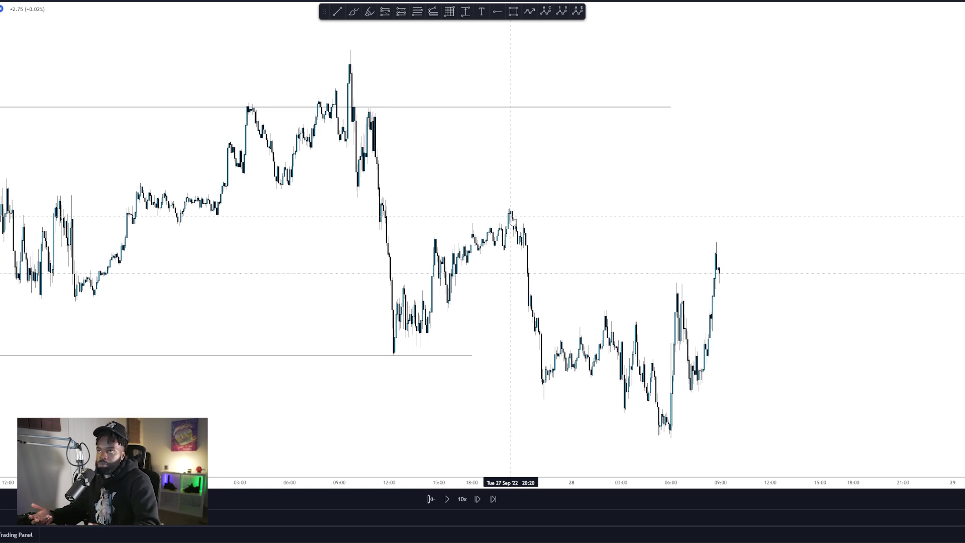
Draw a grey supply zone from the 27 Sep evening high, stretched right to 28 Sep 15:15
{"action": "left_click", "coordinate": [514, 14]}
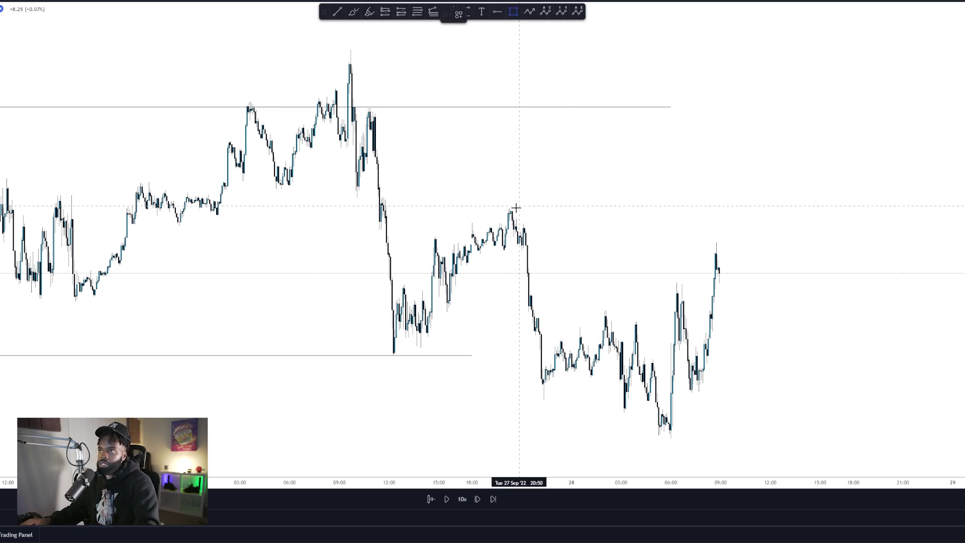
{"action": "left_click", "coordinate": [512, 212]}
{"action": "left_click", "coordinate": [633, 248]}
{"action": "left_click_drag", "start_coordinate": [639, 247], "coordinate": [824, 248]}
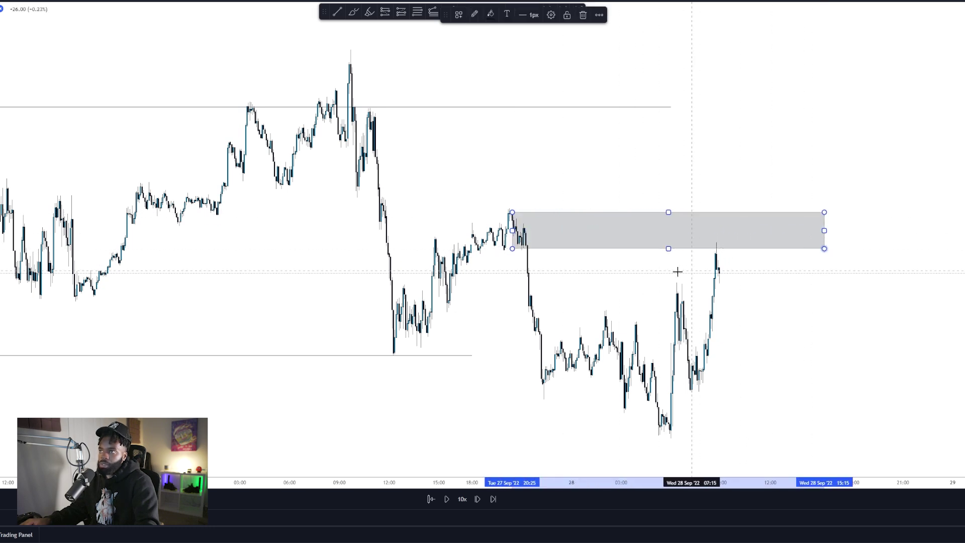
{"action": "left_click", "coordinate": [511, 208]}
{"action": "left_click", "coordinate": [513, 212]}
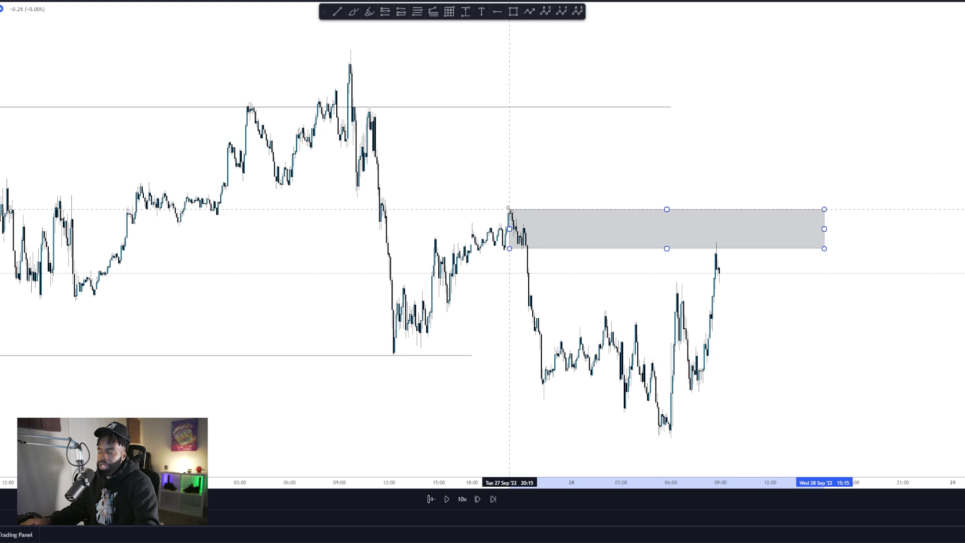
{"action": "scroll", "coordinate": [614, 267], "scroll_direction": "up", "scroll_amount": 3}
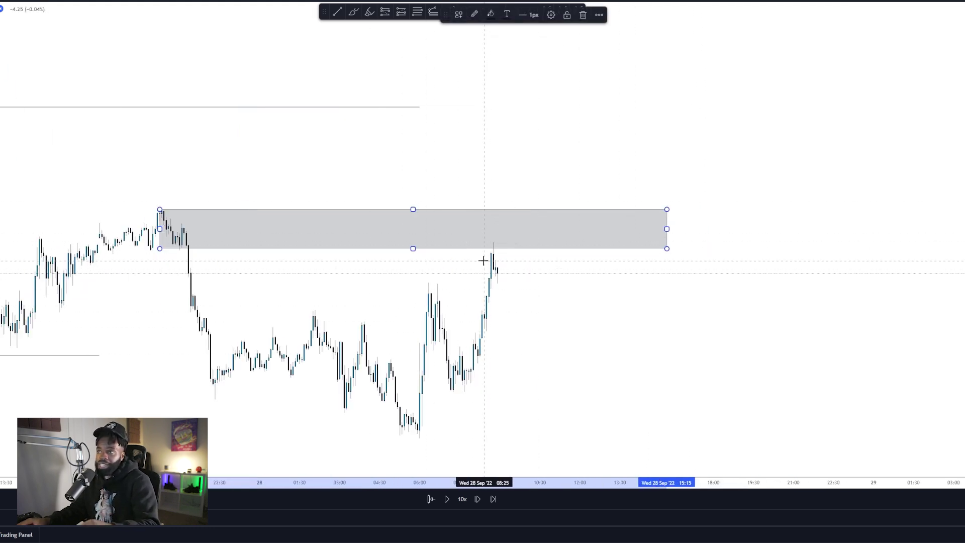
Draw a short horizontal entry line at the latest close
{"action": "left_click", "coordinate": [334, 11]}
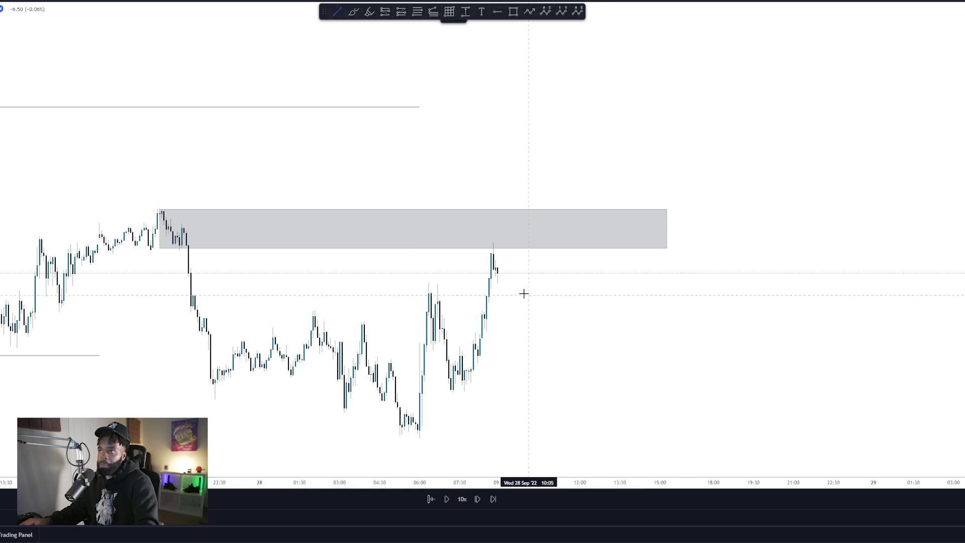
{"action": "left_click", "coordinate": [491, 284]}
{"action": "left_click", "coordinate": [537, 283]}
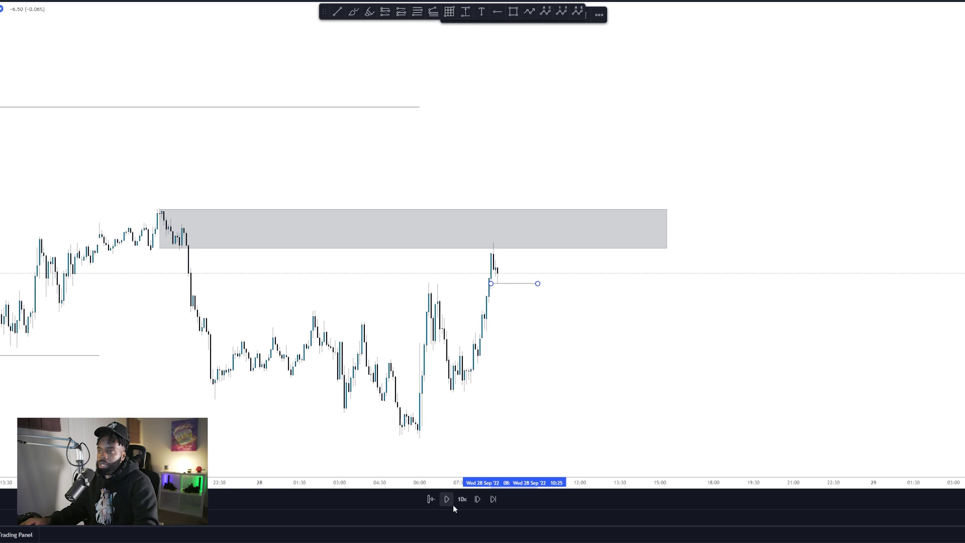
Replay forward four bars, resetting the chart view along the way
{"action": "left_click", "coordinate": [476, 500]}
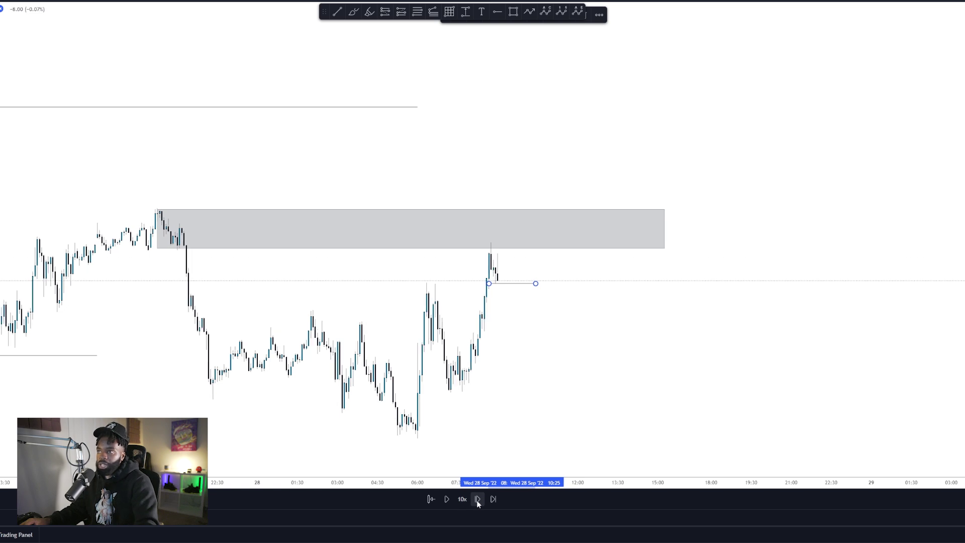
{"action": "left_click", "coordinate": [476, 500]}
{"action": "left_click", "coordinate": [477, 500]}
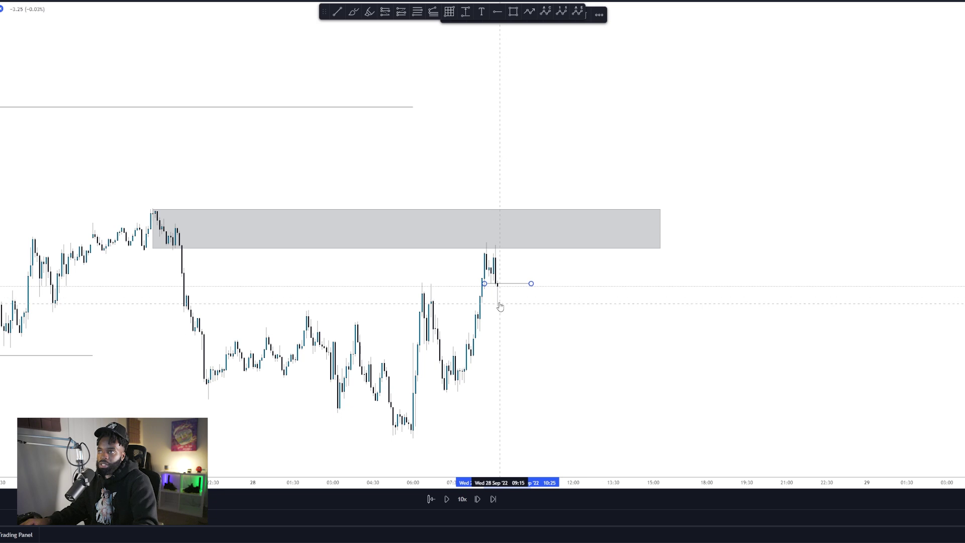
{"action": "right_click", "coordinate": [482, 324]}
{"action": "left_click", "coordinate": [532, 329]}
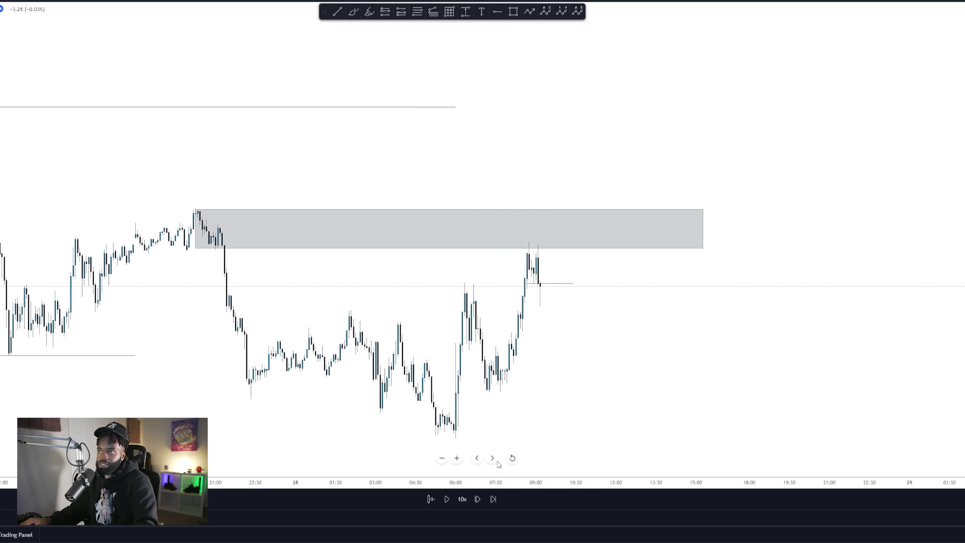
{"action": "left_click", "coordinate": [474, 502]}
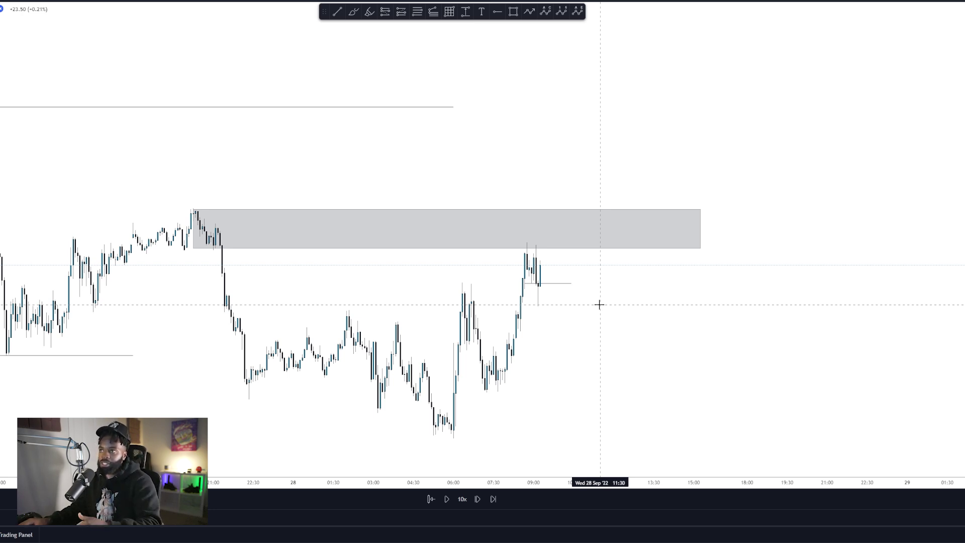
Advance the replay three more bars, removing a trial curved arrow and a stray brush stroke
{"action": "left_click", "coordinate": [354, 11]}
{"action": "left_click_drag", "start_coordinate": [532, 287], "coordinate": [553, 291]}
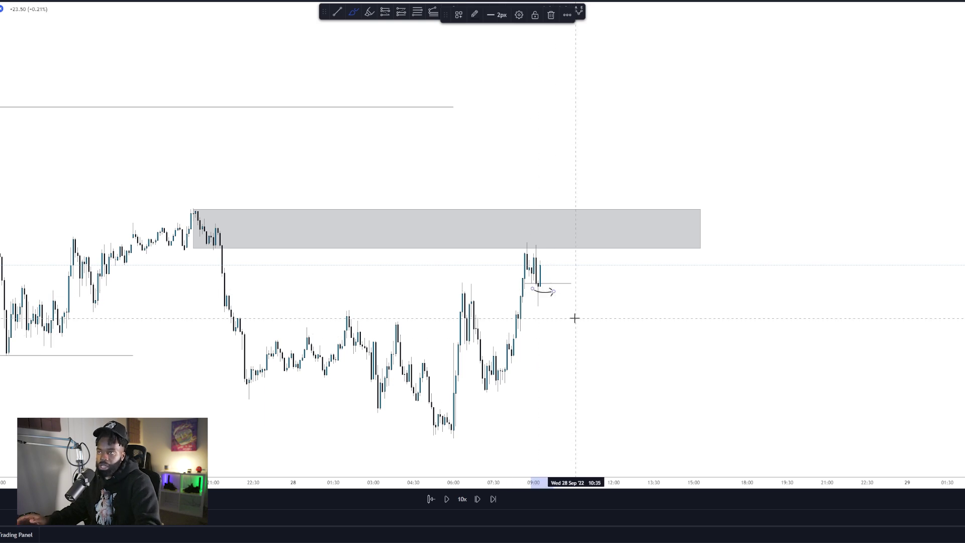
{"action": "key", "text": "Delete"}
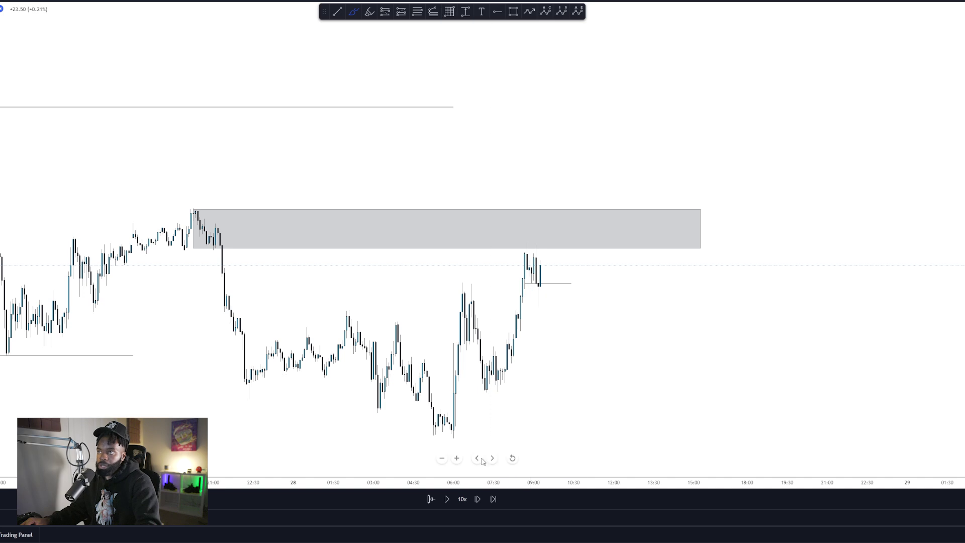
{"action": "left_click", "coordinate": [478, 502]}
{"action": "left_click", "coordinate": [478, 502]}
{"action": "left_click", "coordinate": [478, 502]}
{"action": "left_click_drag", "start_coordinate": [539, 308], "coordinate": [544, 309]}
{"action": "key", "text": "Delete"}
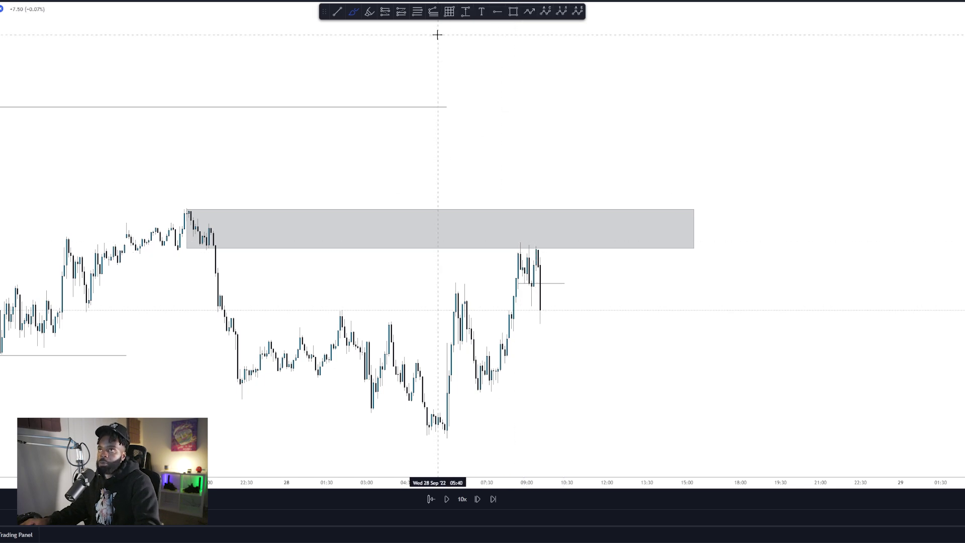
Place a short position at the latest close with a slightly higher stop and lower target
{"action": "left_click", "coordinate": [385, 11]}
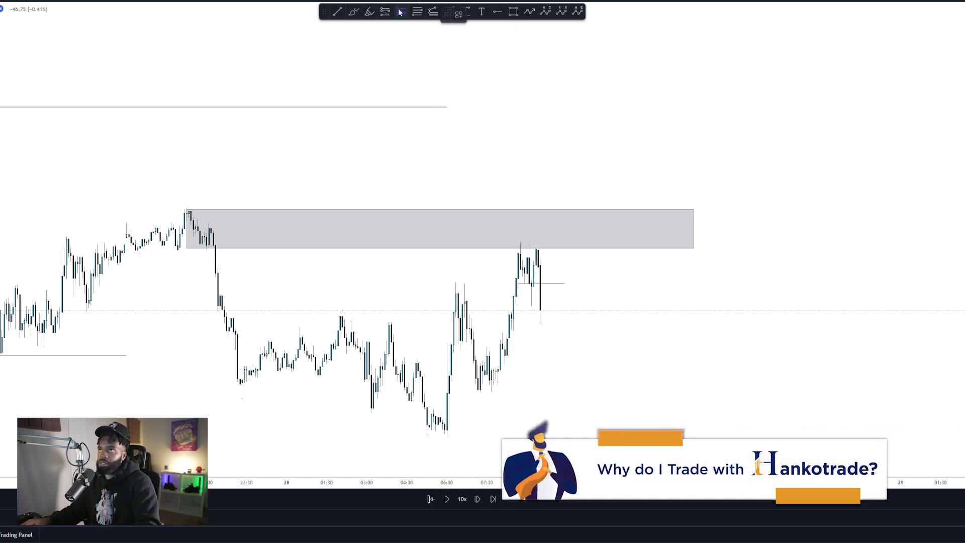
{"action": "left_click", "coordinate": [524, 309]}
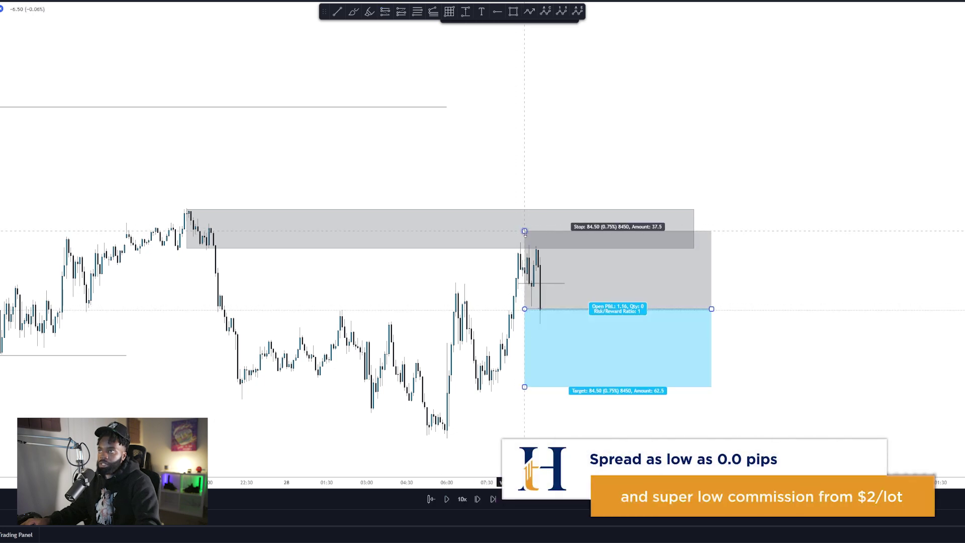
{"action": "left_click_drag", "start_coordinate": [524, 232], "coordinate": [524, 228]}
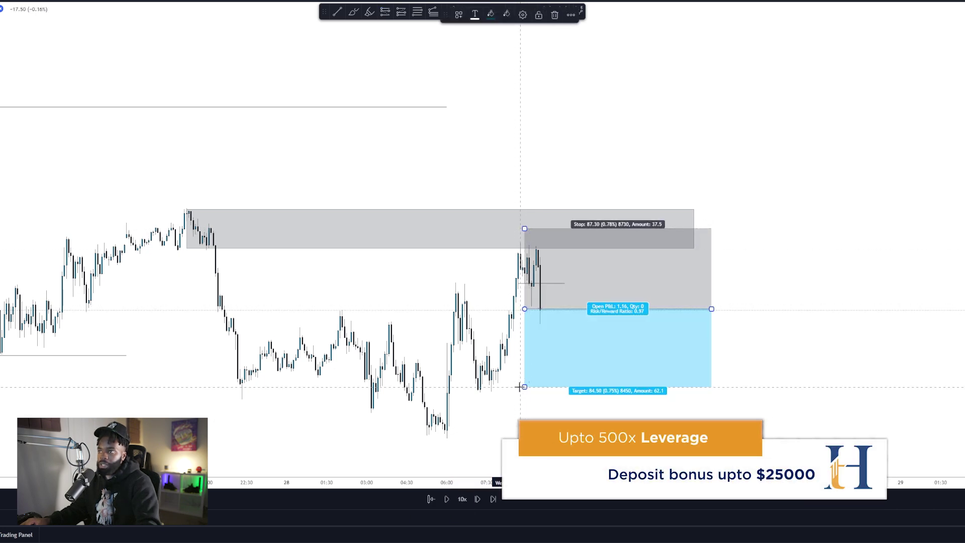
{"action": "left_click_drag", "start_coordinate": [524, 387], "coordinate": [524, 390]}
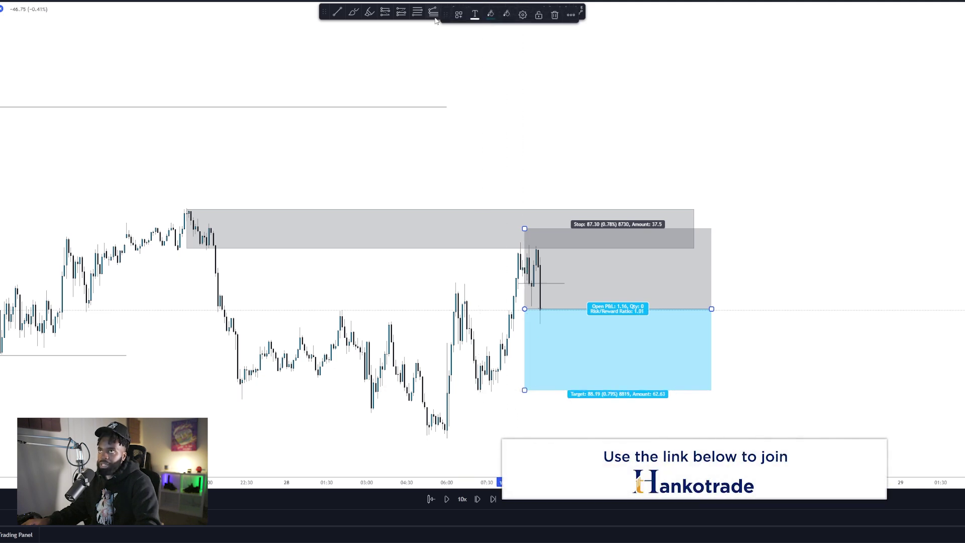
Draw a flat line at the session low and extend the short's target down to it
{"action": "left_click", "coordinate": [341, 17]}
{"action": "left_click", "coordinate": [425, 432]}
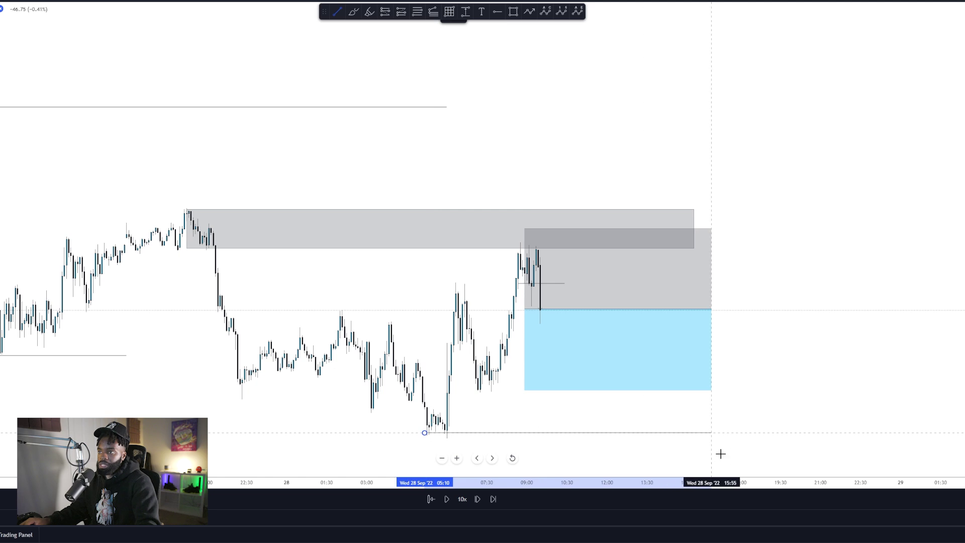
{"action": "left_click", "coordinate": [814, 432]}
{"action": "left_click", "coordinate": [524, 390]}
{"action": "left_click_drag", "start_coordinate": [524, 390], "coordinate": [524, 433]}
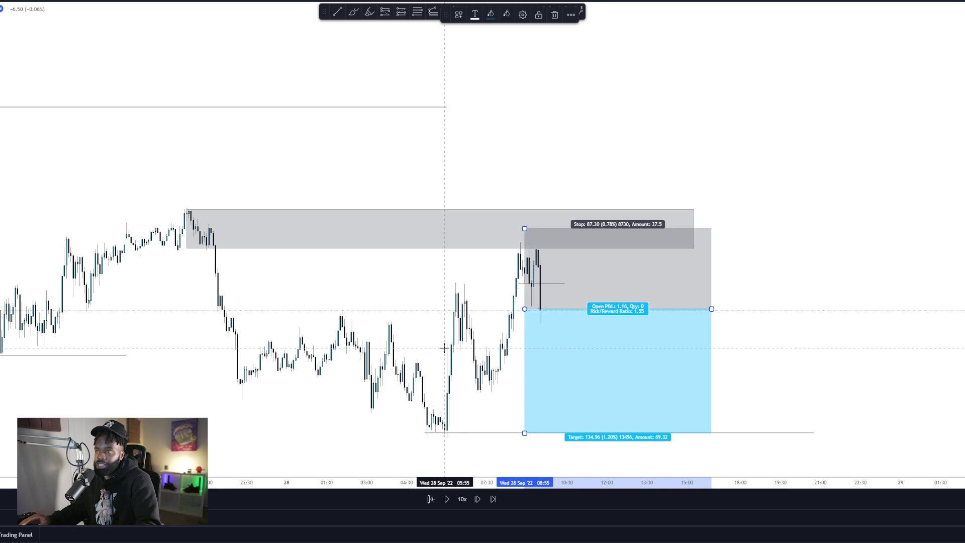
Replay until the short is stopped out, then delete the position drawing
{"action": "left_click", "coordinate": [447, 499]}
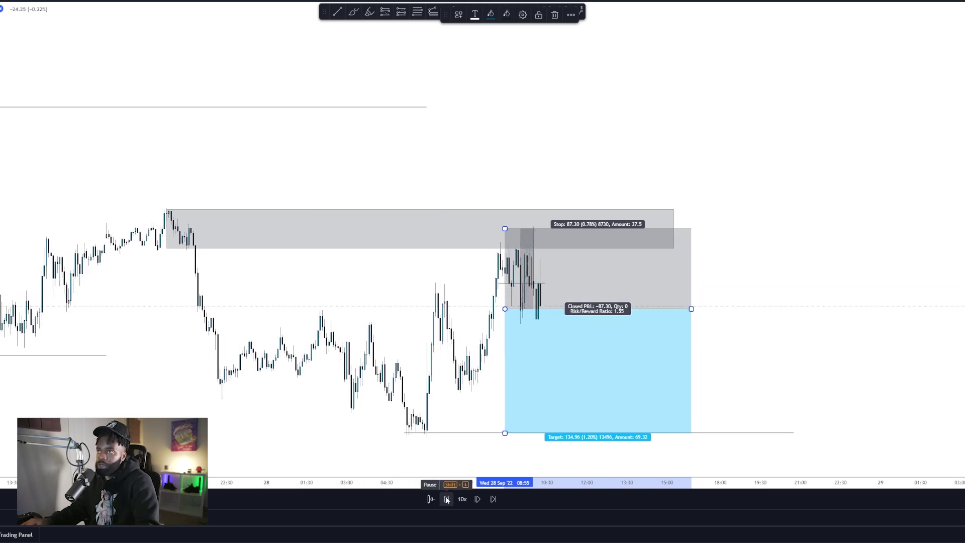
{"action": "left_click", "coordinate": [446, 499]}
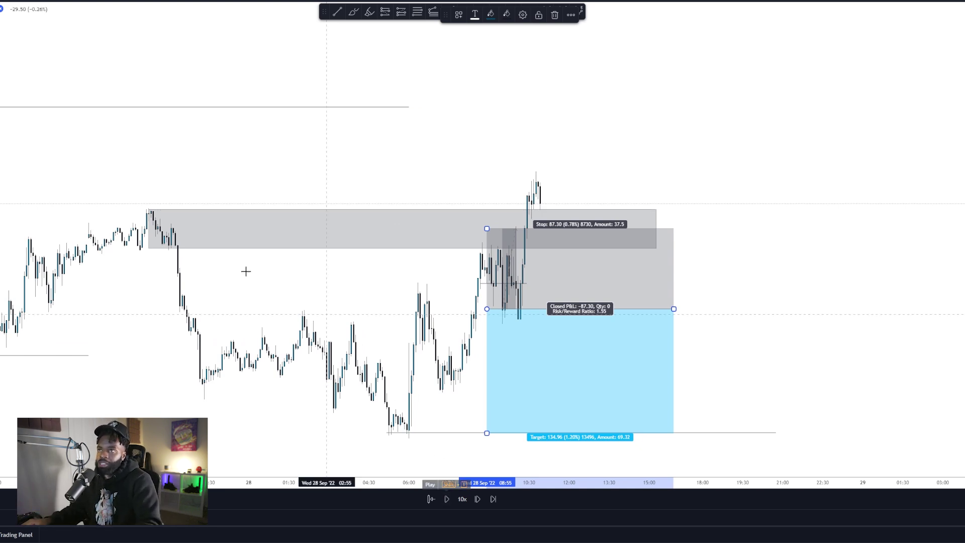
{"action": "scroll", "coordinate": [351, 175], "scroll_direction": "down", "scroll_amount": 2}
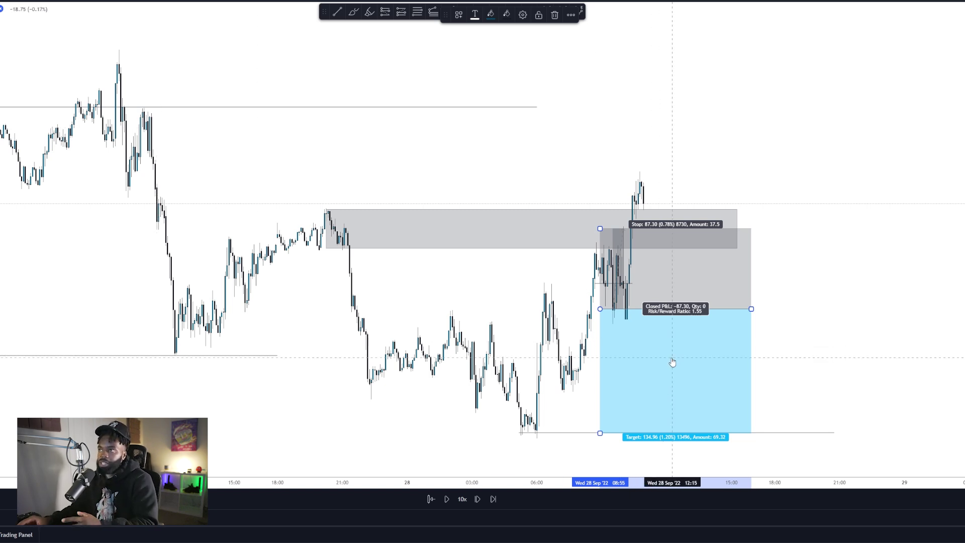
{"action": "key", "text": "Delete"}
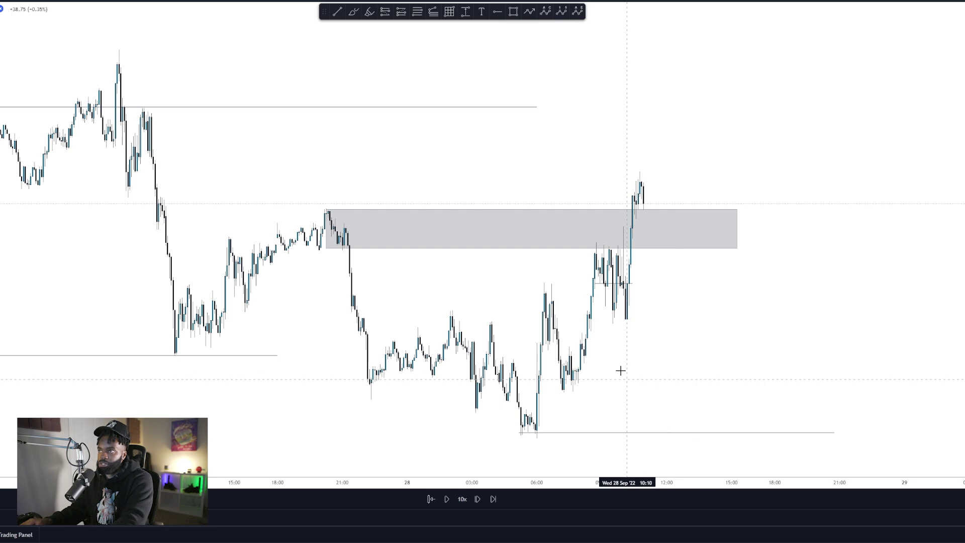
Draw curved arrows over the 09:00 high and beneath the 06:00 low
{"action": "scroll", "coordinate": [590, 304], "scroll_direction": "down", "scroll_amount": 4}
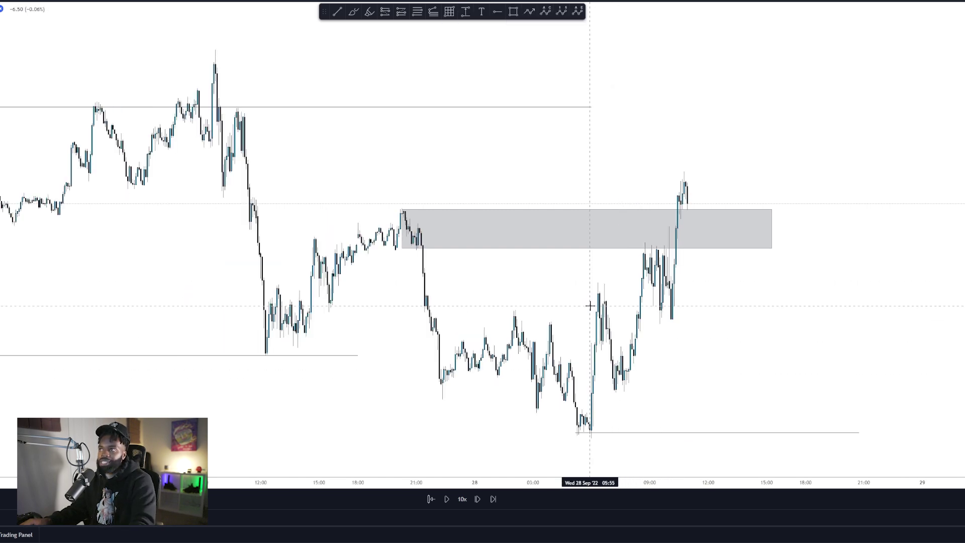
{"action": "left_click_drag", "start_coordinate": [573, 112], "coordinate": [454, 150]}
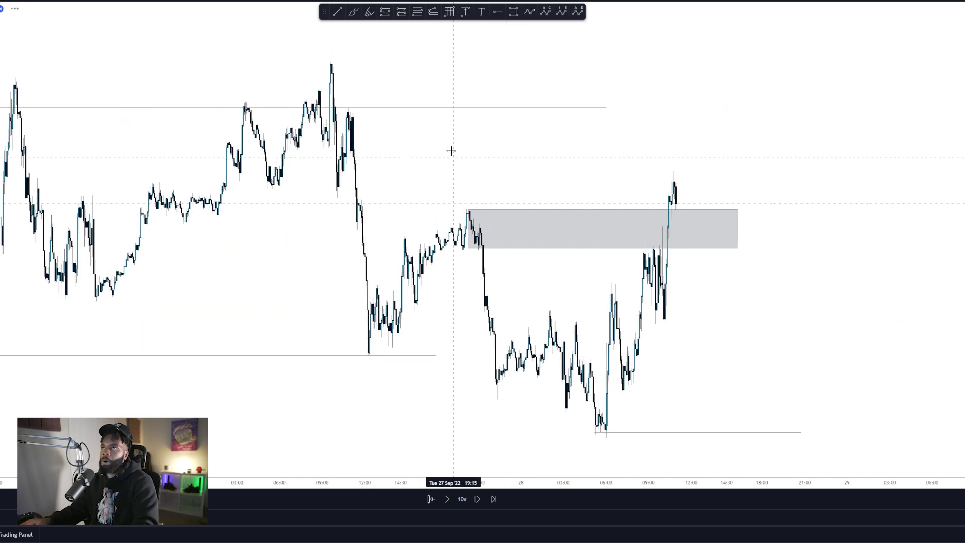
{"action": "left_click", "coordinate": [356, 15]}
{"action": "mouse_move", "coordinate": [307, 58]}
{"action": "left_mouse_down"}
{"action": "mouse_move", "coordinate": [366, 47]}
{"action": "mouse_move", "coordinate": [406, 60]}
{"action": "left_mouse_up"}
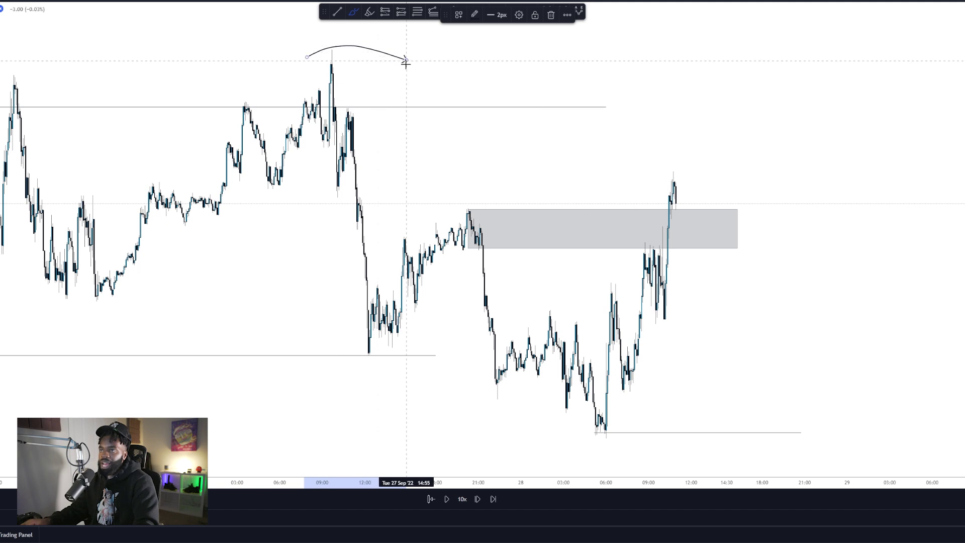
{"action": "left_click_drag", "start_coordinate": [517, 426], "coordinate": [650, 451]}
{"action": "mouse_move", "coordinate": [304, 65]}
{"action": "left_mouse_down"}
{"action": "mouse_move", "coordinate": [474, 340]}
{"action": "mouse_move", "coordinate": [572, 445]}
{"action": "left_mouse_up"}
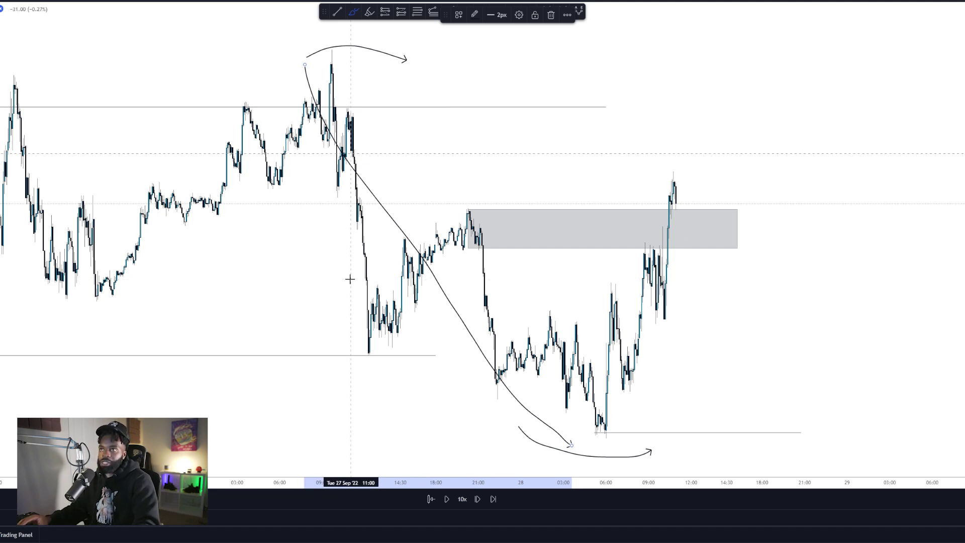
{"action": "key", "text": "Delete"}
Add a Fibonacci retracement from the 27 Sep high to the 28 Sep low and delete the grey zone
{"action": "left_click", "coordinate": [417, 11]}
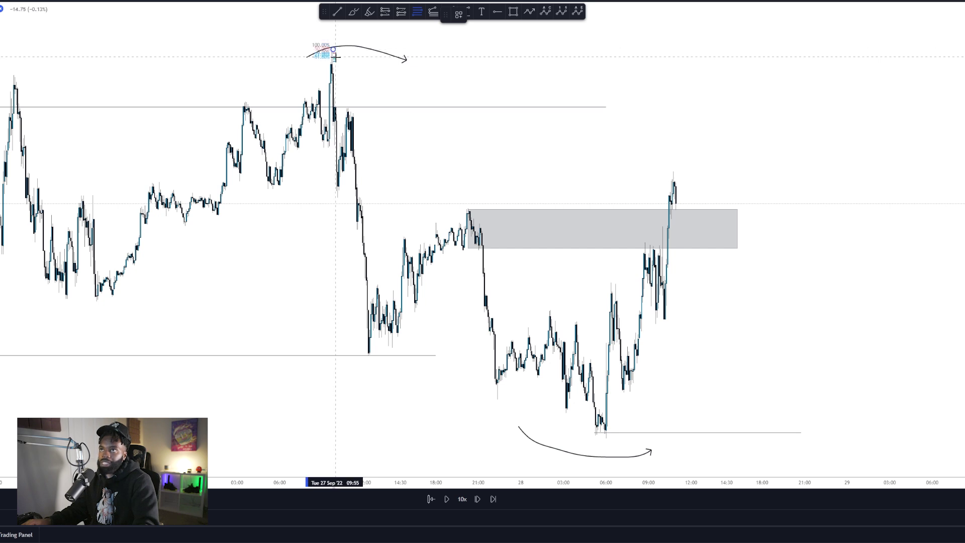
{"action": "left_click", "coordinate": [805, 439]}
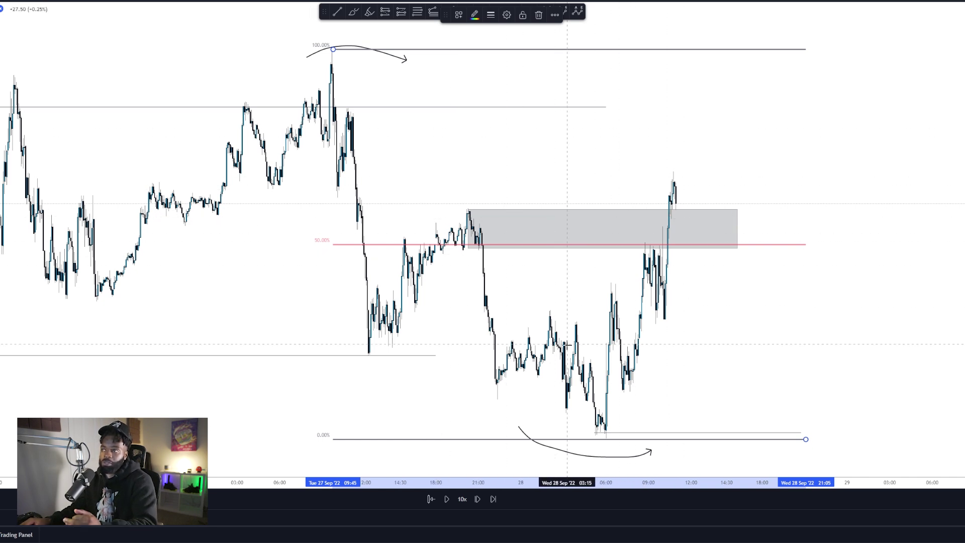
{"action": "left_click", "coordinate": [540, 211]}
{"action": "key", "text": "Delete"}
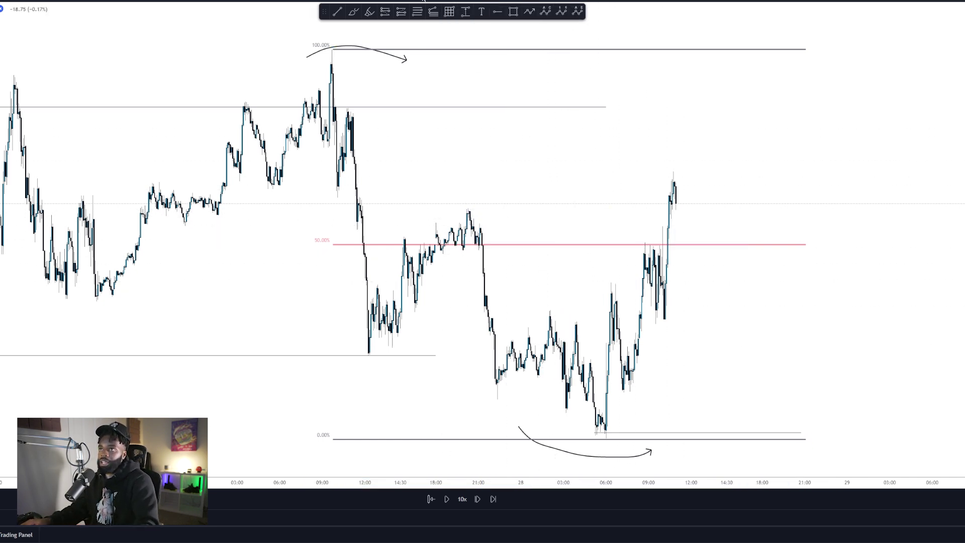
{"action": "left_click", "coordinate": [513, 11]}
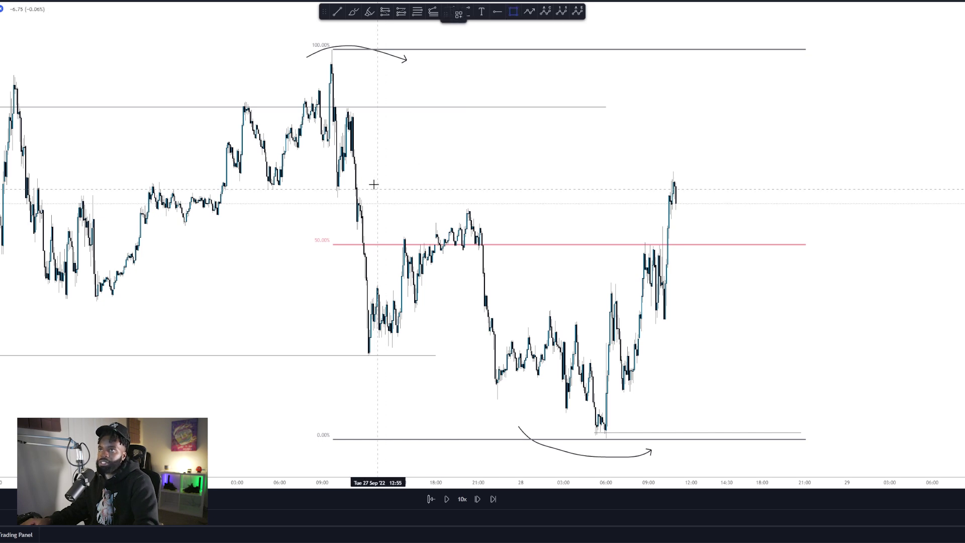
Draw a new grey zone just below the 27 Sep swing high and raise the horizontal level to it
{"action": "mouse_move", "coordinate": [350, 118]}
{"action": "left_mouse_down"}
{"action": "mouse_move", "coordinate": [427, 138]}
{"action": "mouse_move", "coordinate": [635, 158]}
{"action": "mouse_move", "coordinate": [783, 149]}
{"action": "left_mouse_up"}
{"action": "left_click_drag", "start_coordinate": [567, 119], "coordinate": [572, 116]}
{"action": "scroll", "coordinate": [485, 128], "scroll_direction": "down", "scroll_amount": 5}
{"action": "scroll", "coordinate": [503, 129], "scroll_direction": "down", "scroll_amount": 2}
{"action": "scroll", "coordinate": [553, 201], "scroll_direction": "up", "scroll_amount": 3}
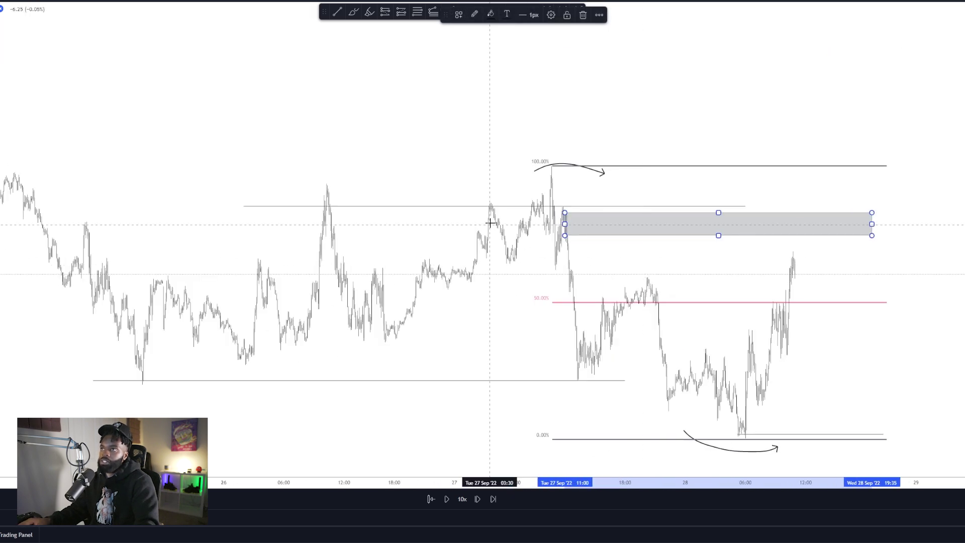
{"action": "left_click_drag", "start_coordinate": [500, 209], "coordinate": [513, 168]}
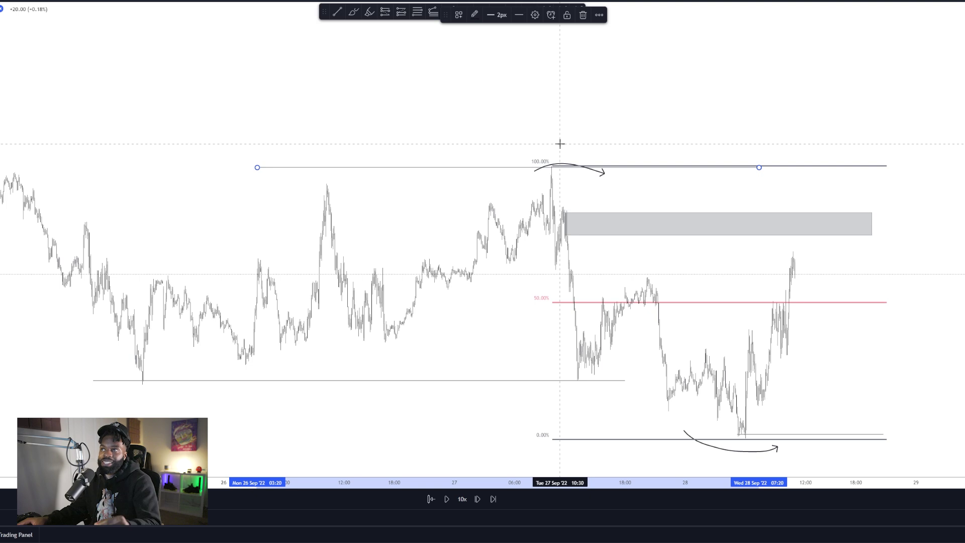
Delete the upper and lower curved arrows and resume the bar replay
{"action": "left_click", "coordinate": [605, 174]}
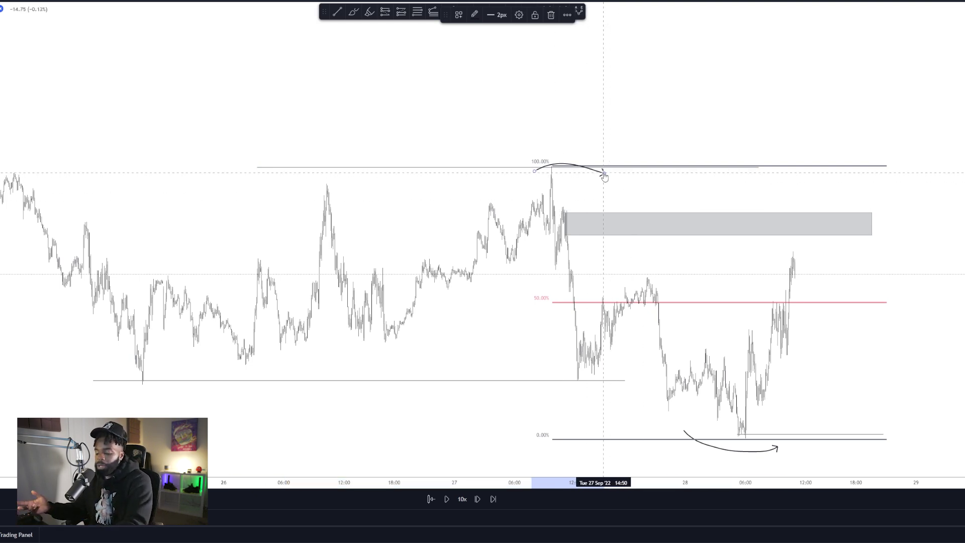
{"action": "key", "text": "Delete"}
{"action": "left_click", "coordinate": [769, 451]}
{"action": "key", "text": "Delete"}
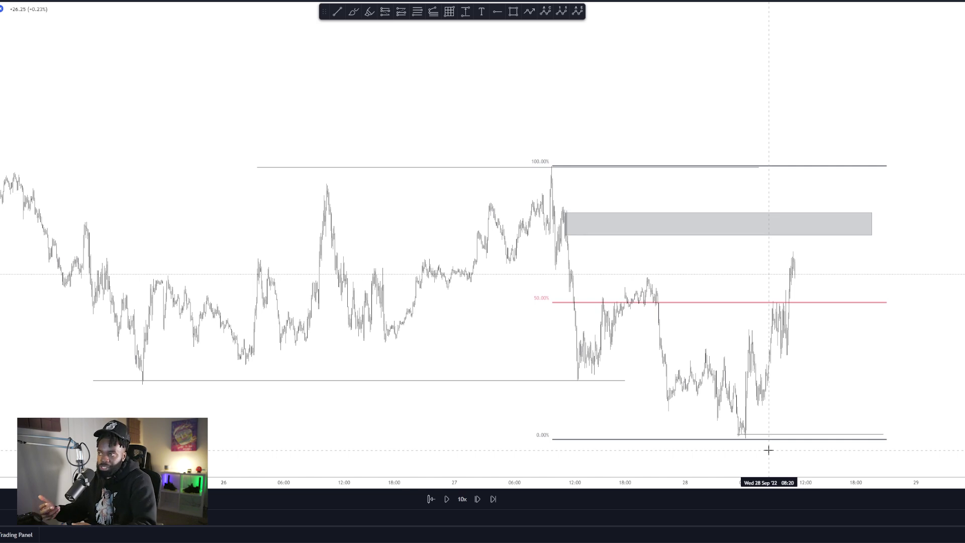
{"action": "scroll", "coordinate": [768, 450], "scroll_direction": "up", "scroll_amount": 6}
{"action": "scroll", "coordinate": [456, 471], "scroll_direction": "up", "scroll_amount": 1}
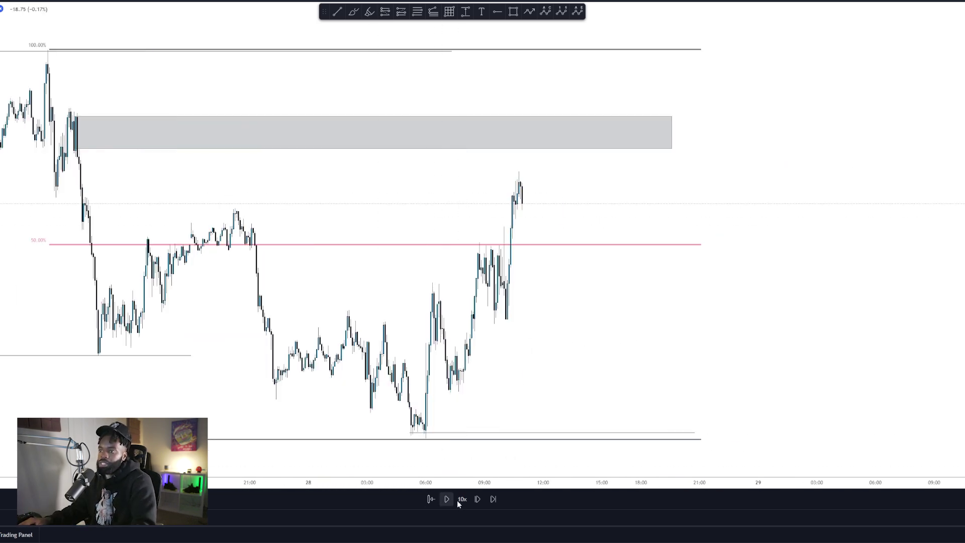
{"action": "left_click", "coordinate": [448, 498]}
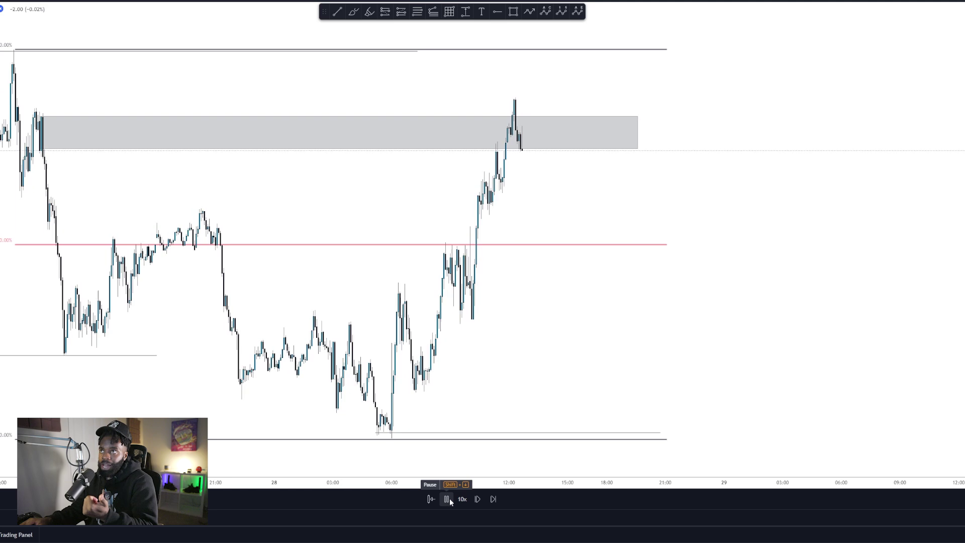
Replay until price pushes above the grey zone, removing a temporary line at its lower edge
{"action": "left_click", "coordinate": [447, 498]}
{"action": "left_click", "coordinate": [336, 11]}
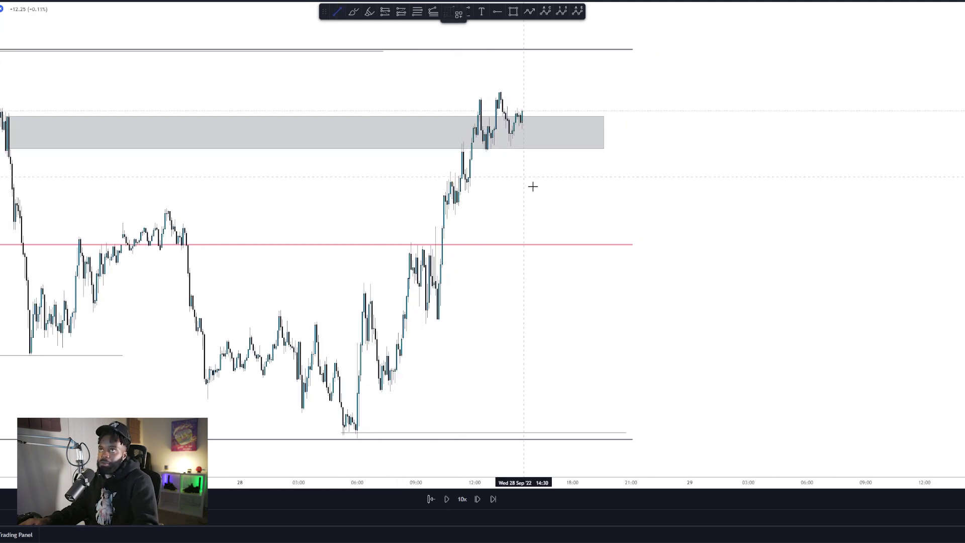
{"action": "left_click_drag", "start_coordinate": [475, 151], "coordinate": [557, 150]}
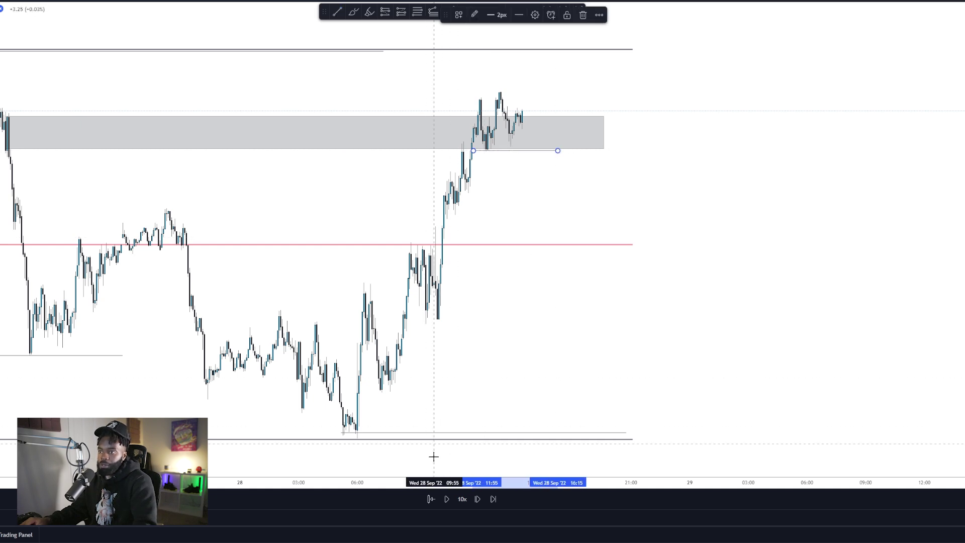
{"action": "left_click", "coordinate": [448, 507]}
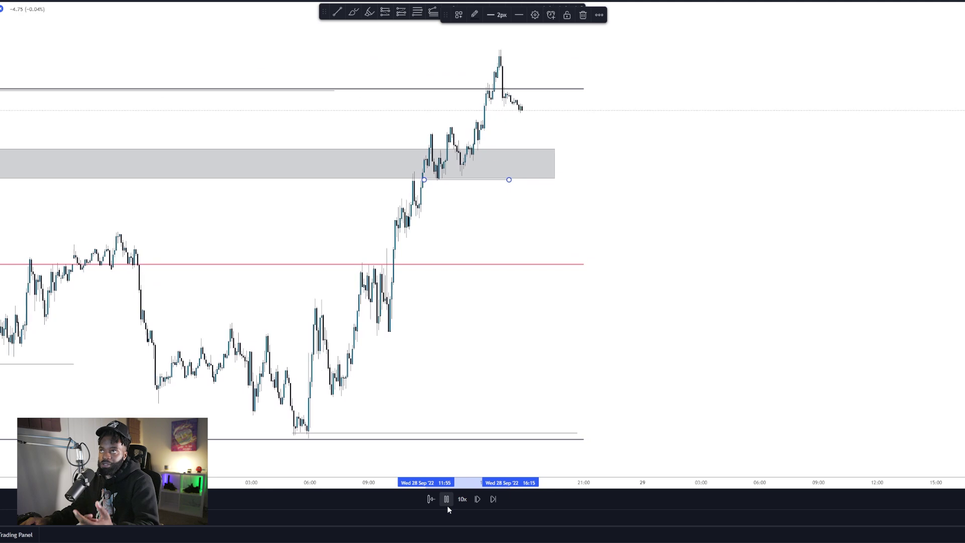
{"action": "left_click", "coordinate": [447, 505]}
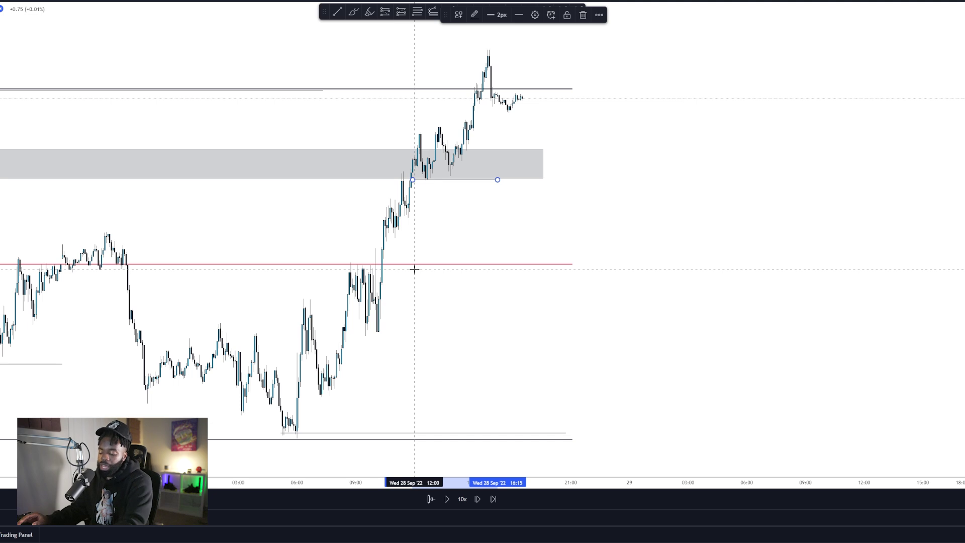
{"action": "key", "text": "Delete"}
Draw a rising trendline from the rally's base to the latest 28 Sep high
{"action": "left_click", "coordinate": [337, 10]}
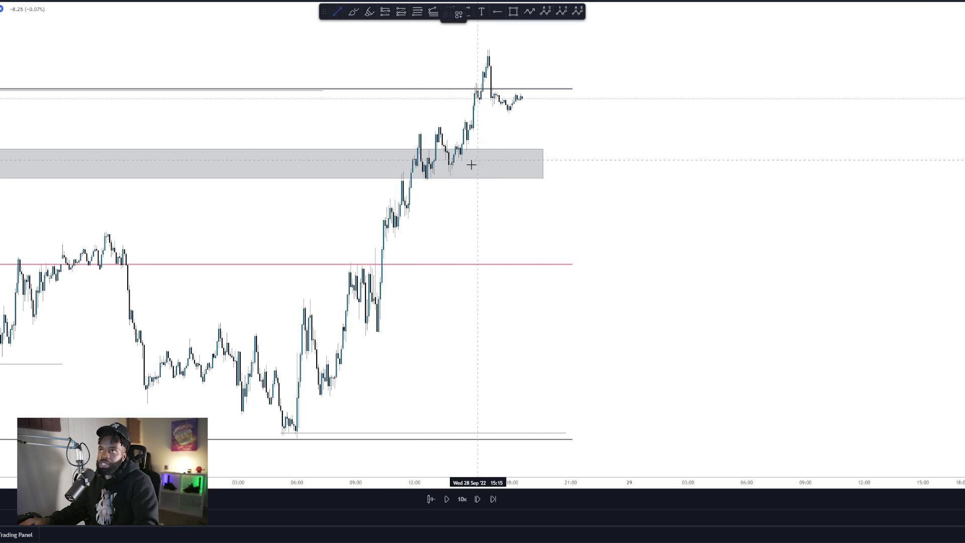
{"action": "left_click", "coordinate": [424, 186]}
{"action": "left_click", "coordinate": [537, 97]}
{"action": "scroll", "coordinate": [299, 118], "scroll_direction": "down", "scroll_amount": 5}
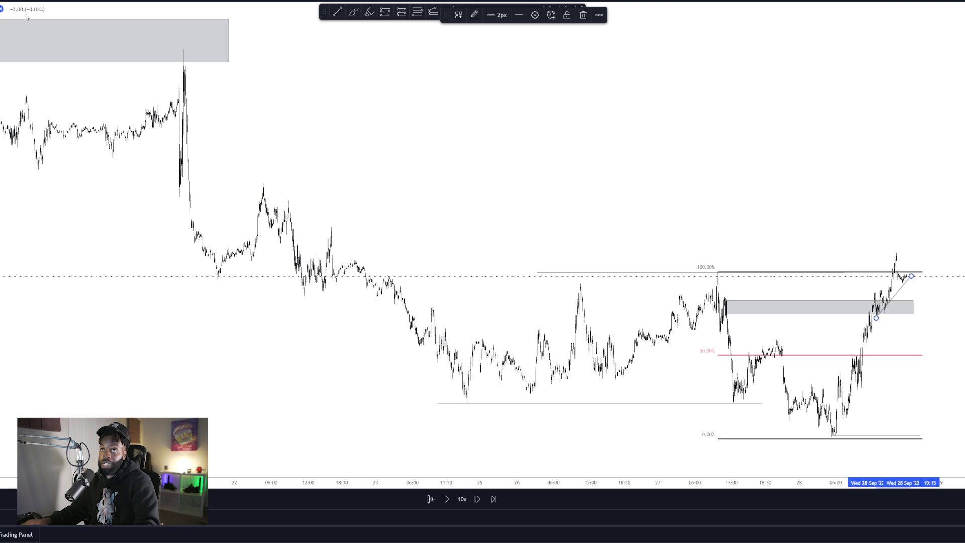
Switch to the 1-hour chart and delete the old Fibonacci retracement, undoing two trial arcs
{"action": "left_click", "coordinate": [43, 0]}
{"action": "scroll", "coordinate": [730, 343], "scroll_direction": "up", "scroll_amount": 10}
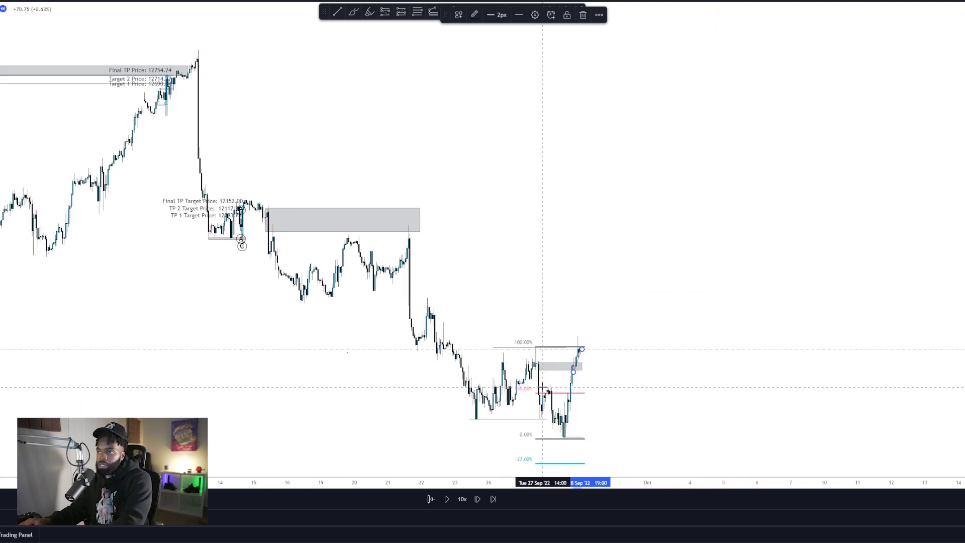
{"action": "key", "text": "Delete"}
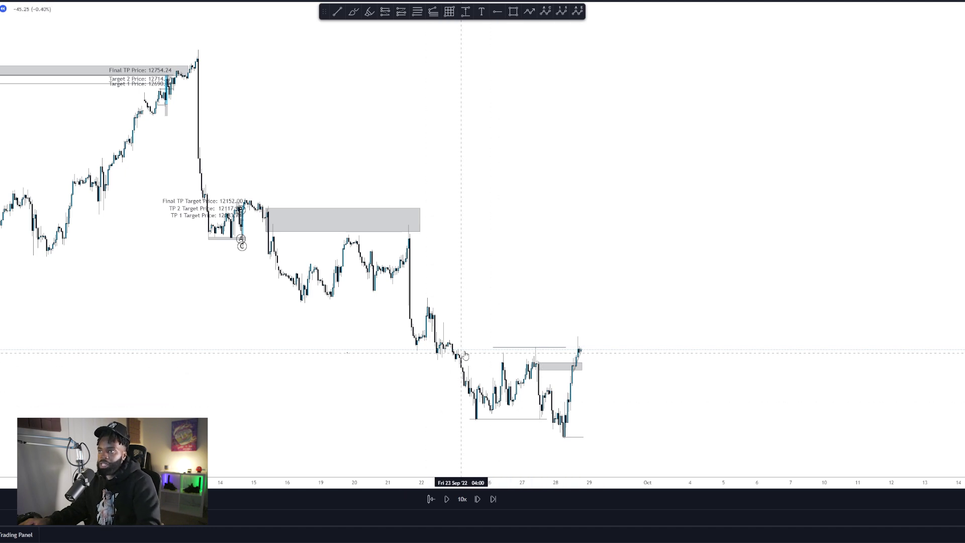
{"action": "left_click", "coordinate": [354, 11]}
{"action": "left_click", "coordinate": [425, 298]}
{"action": "left_click", "coordinate": [446, 305]}
{"action": "left_click", "coordinate": [549, 444]}
{"action": "left_click", "coordinate": [576, 445]}
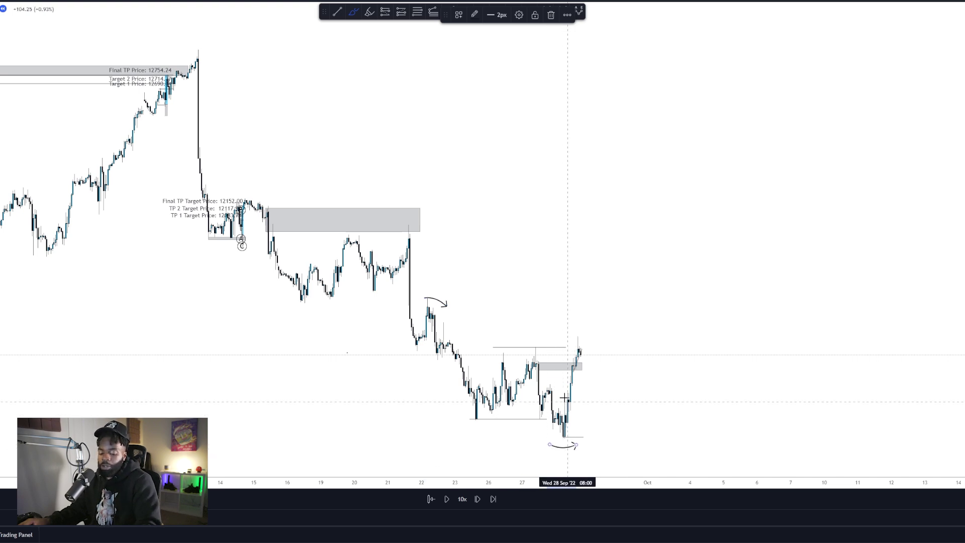
{"action": "key", "text": "ctrl+z"}
{"action": "key", "text": "ctrl+z"}
Draw a Fibonacci retracement from the 22 Sep high to the 28 Sep low
{"action": "left_click", "coordinate": [417, 12]}
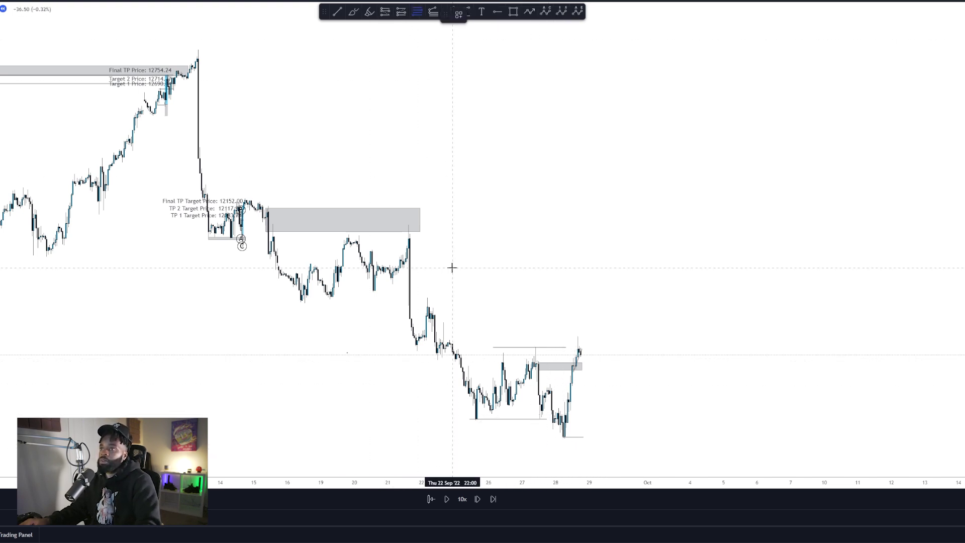
{"action": "left_click", "coordinate": [428, 298]}
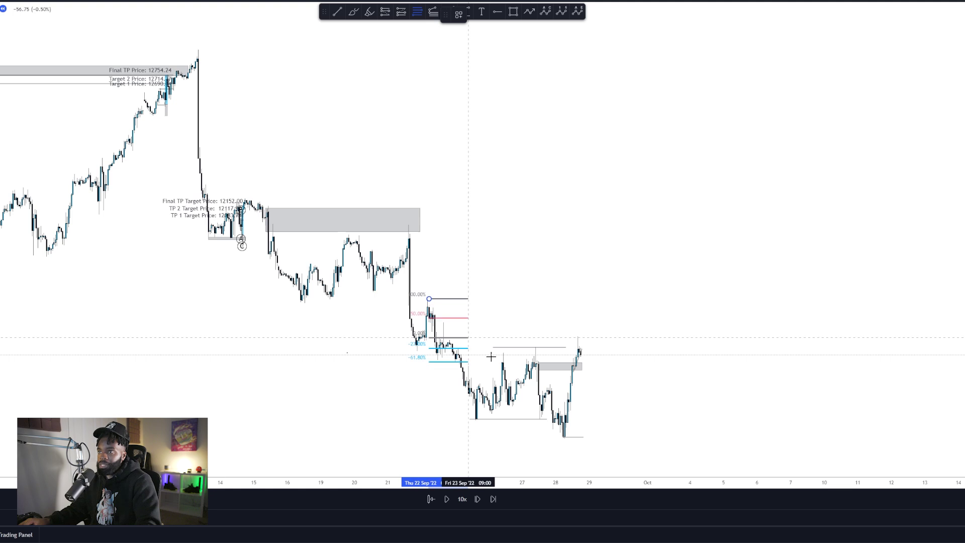
{"action": "left_click", "coordinate": [649, 435]}
{"action": "scroll", "coordinate": [450, 327], "scroll_direction": "up", "scroll_amount": 3}
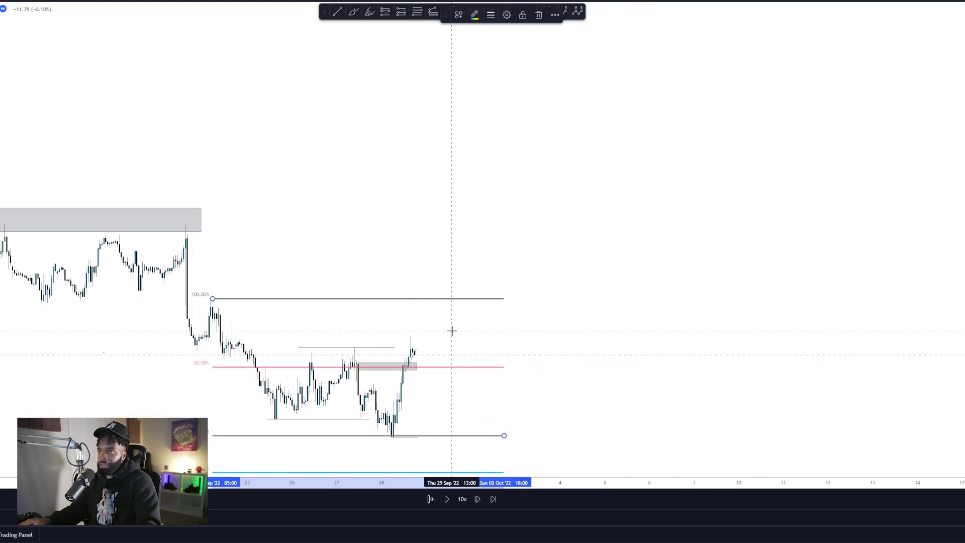
Draw a thin grey zone along the range-top level
{"action": "left_click", "coordinate": [344, 349]}
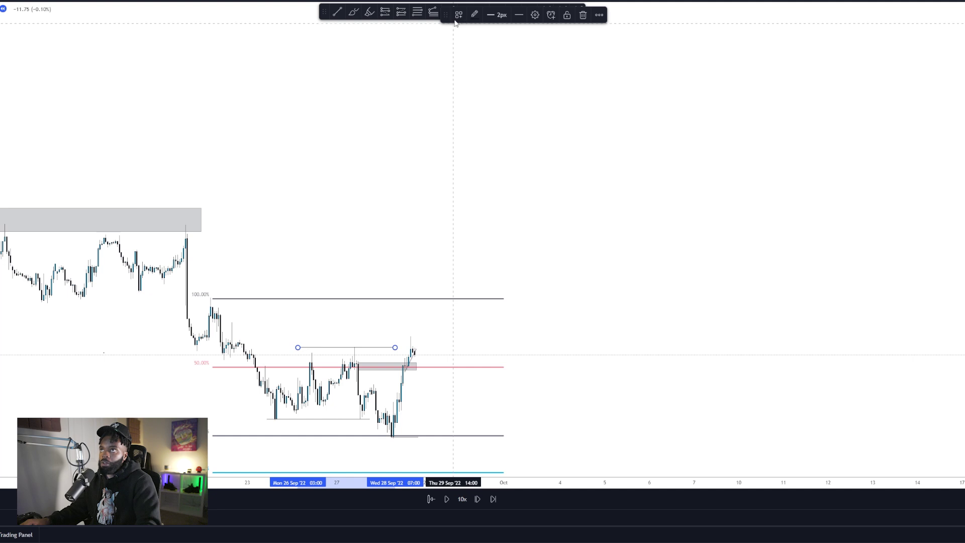
{"action": "left_click_drag", "start_coordinate": [440, 16], "coordinate": [506, 54]}
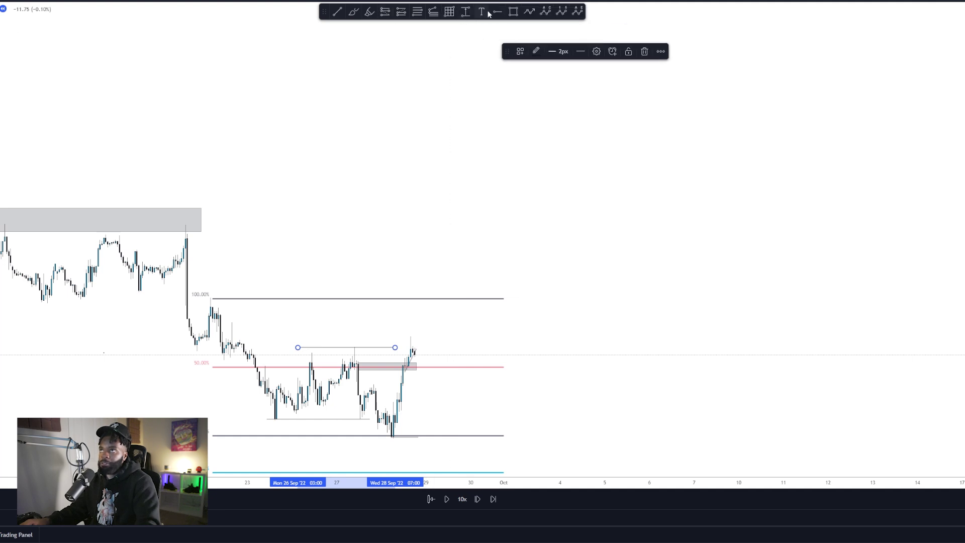
{"action": "left_click", "coordinate": [513, 11]}
{"action": "left_click_drag", "start_coordinate": [235, 342], "coordinate": [469, 350]}
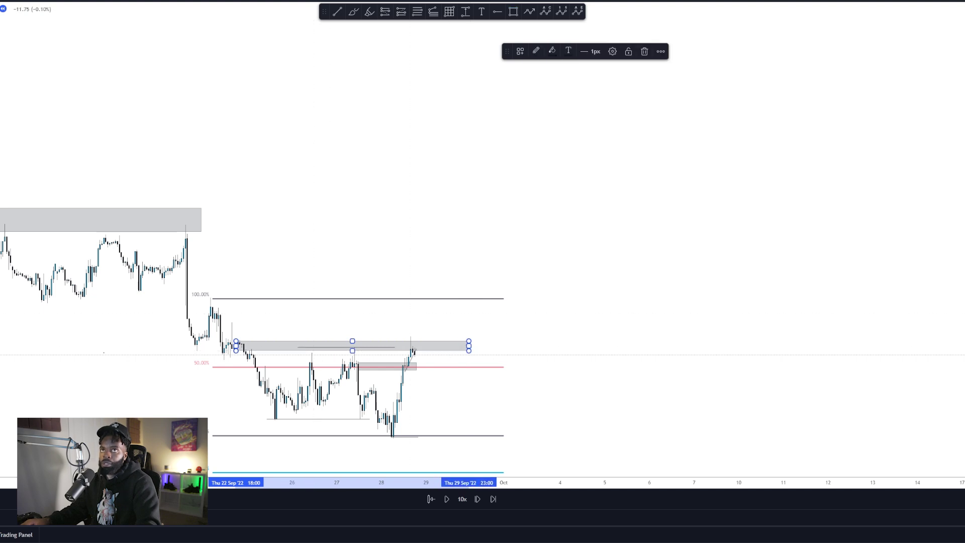
Extend the trendline's upper end slightly, advance the replay, and delete the lower grey zone
{"action": "right_click", "coordinate": [377, 213]}
{"action": "left_click", "coordinate": [402, 117]}
{"action": "left_click_drag", "start_coordinate": [432, 99], "coordinate": [434, 96]}
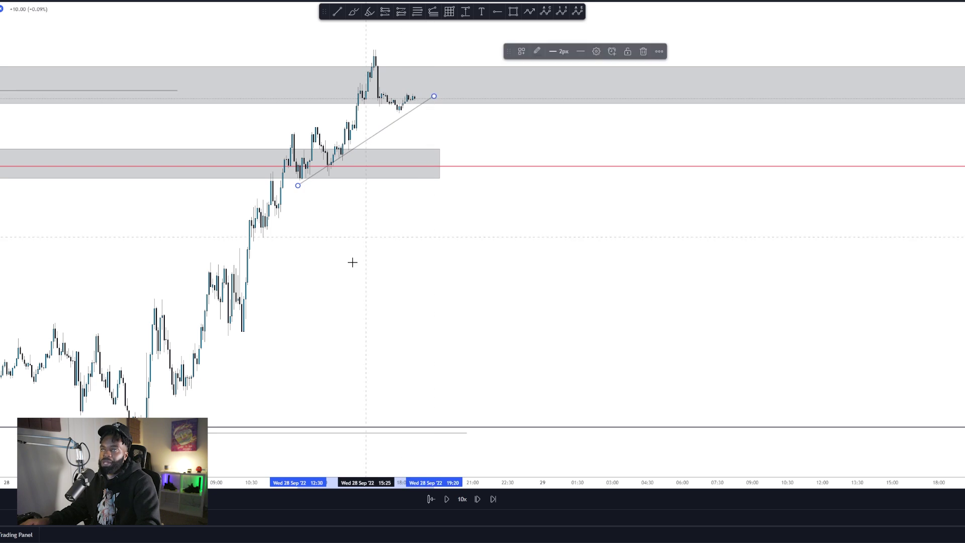
{"action": "left_click", "coordinate": [446, 499]}
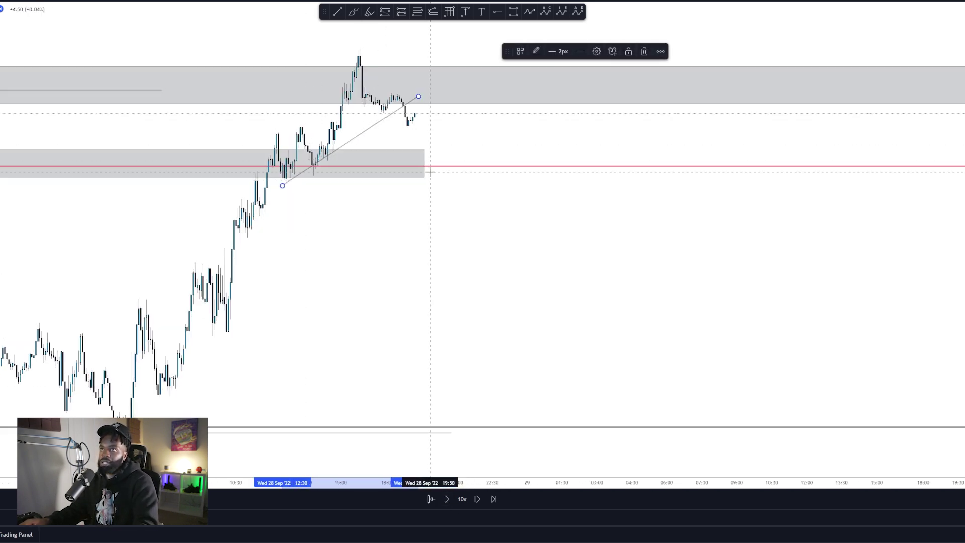
{"action": "left_click", "coordinate": [424, 159]}
{"action": "key", "text": "Delete"}
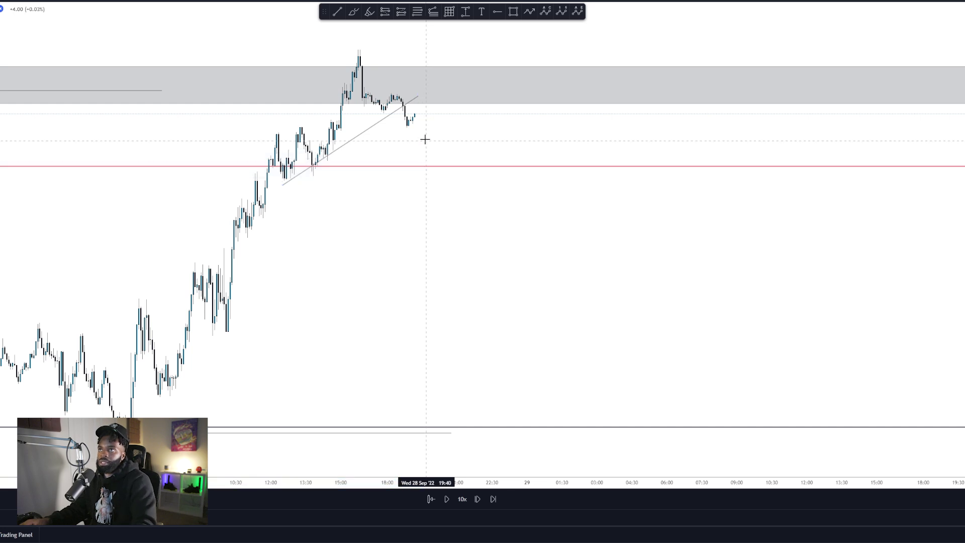
Rescale the chart, replay a few more bars, and place a short position at the latest bar
{"action": "left_click_drag", "start_coordinate": [425, 144], "coordinate": [412, 157]}
{"action": "scroll", "coordinate": [413, 168], "scroll_direction": "up", "scroll_amount": 3}
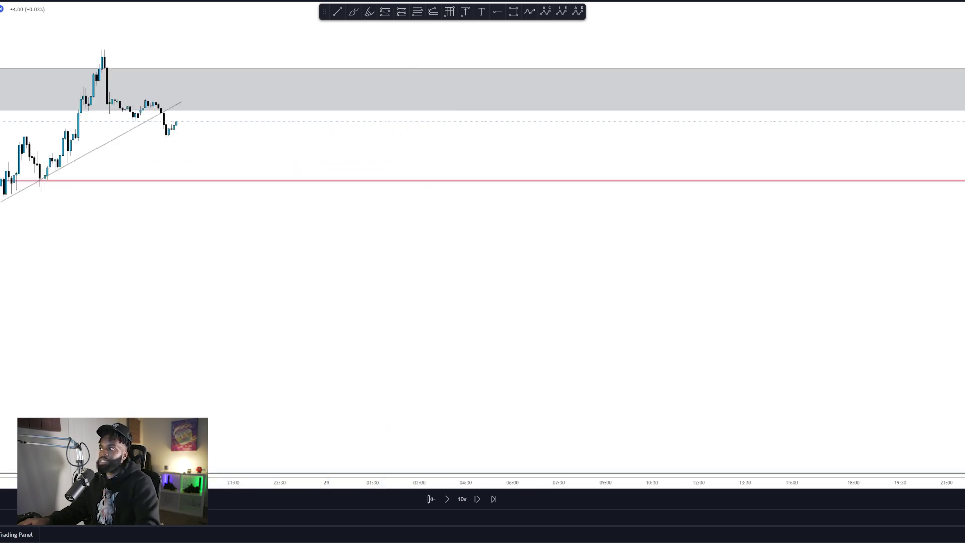
{"action": "left_click_drag", "start_coordinate": [962, 281], "coordinate": [962, 155]}
{"action": "left_click_drag", "start_coordinate": [280, 111], "coordinate": [390, 224]}
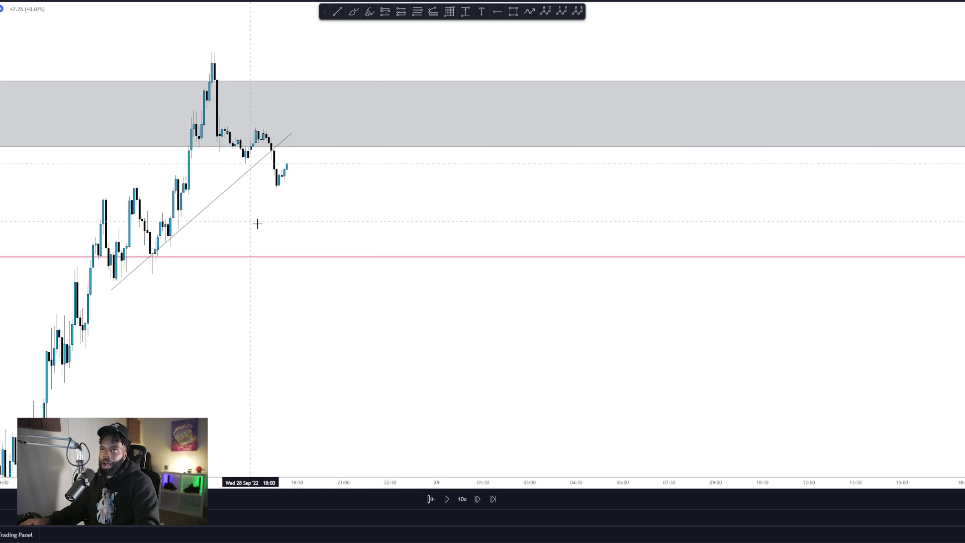
{"action": "left_click", "coordinate": [452, 494]}
{"action": "left_click", "coordinate": [451, 494]}
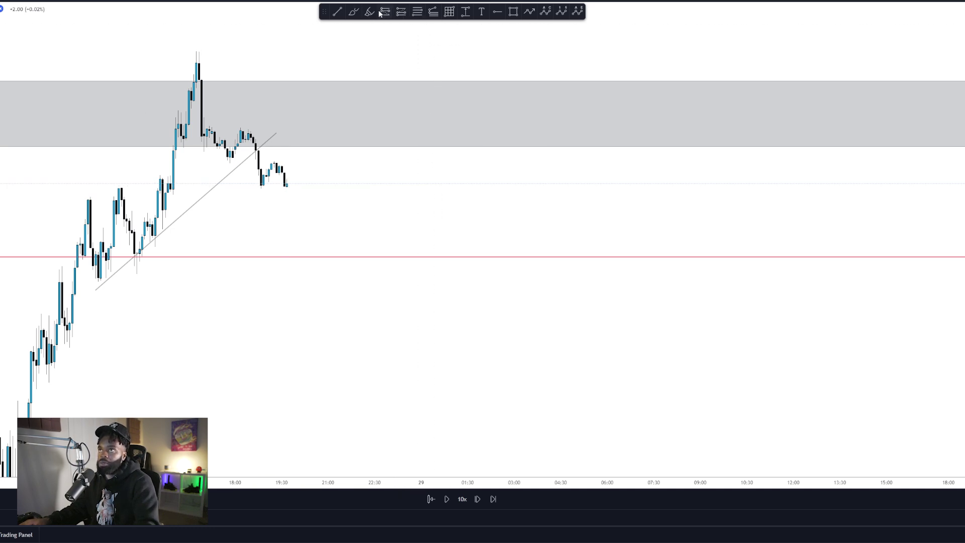
{"action": "left_click", "coordinate": [401, 11]}
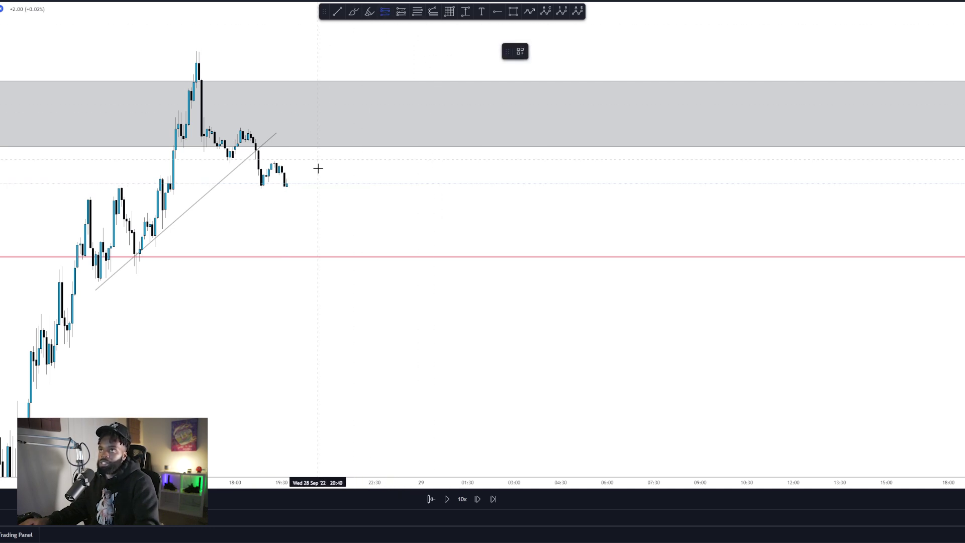
{"action": "left_click", "coordinate": [274, 184]}
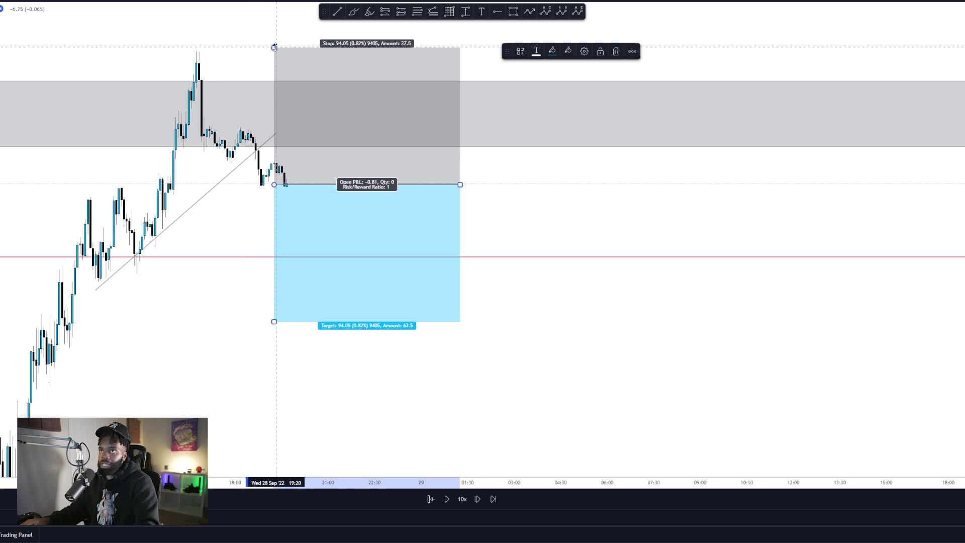
Lower the short's stop and move its target to a nearer level
{"action": "left_click_drag", "start_coordinate": [274, 47], "coordinate": [273, 101]}
{"action": "scroll", "coordinate": [323, 287], "scroll_direction": "down", "scroll_amount": 3}
{"action": "left_click", "coordinate": [569, 324]}
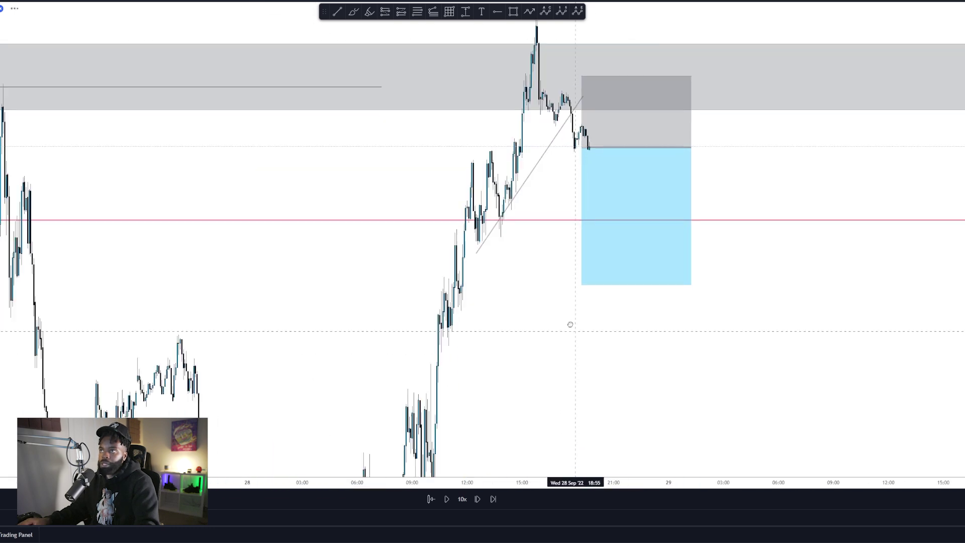
{"action": "left_click", "coordinate": [575, 277]}
{"action": "left_click_drag", "start_coordinate": [575, 277], "coordinate": [567, 230]}
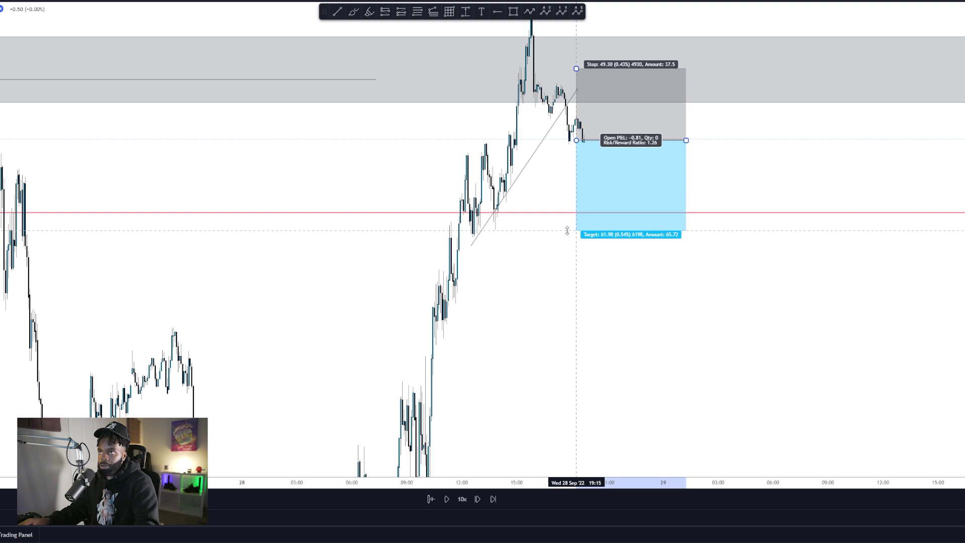
Add horizontal rays at target levels and pull the short's target to the lowest low, about 7.65 R:R
{"action": "left_click", "coordinate": [497, 17]}
{"action": "left_click", "coordinate": [446, 230]}
{"action": "left_click_drag", "start_coordinate": [576, 230], "coordinate": [578, 351]}
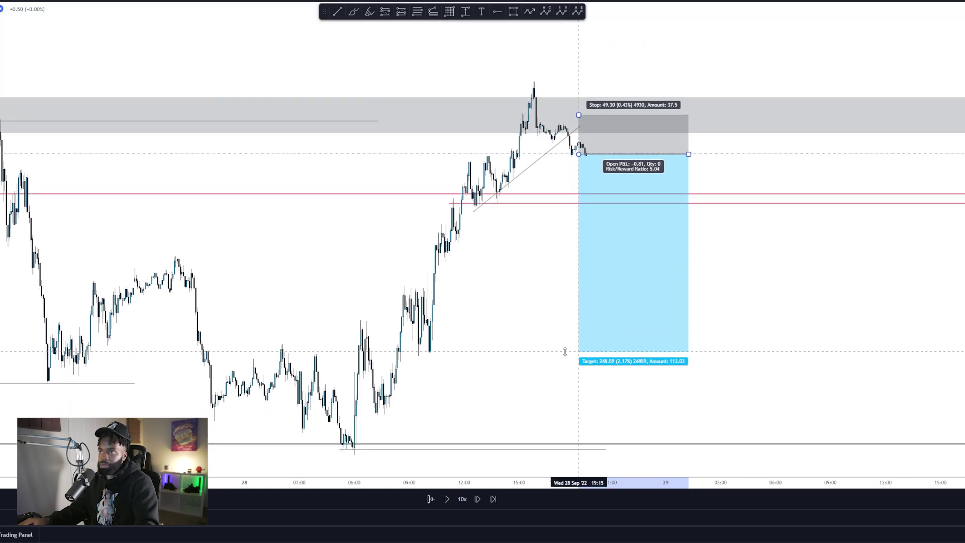
{"action": "left_click", "coordinate": [496, 15]}
{"action": "left_click", "coordinate": [424, 349]}
{"action": "left_click", "coordinate": [578, 351]}
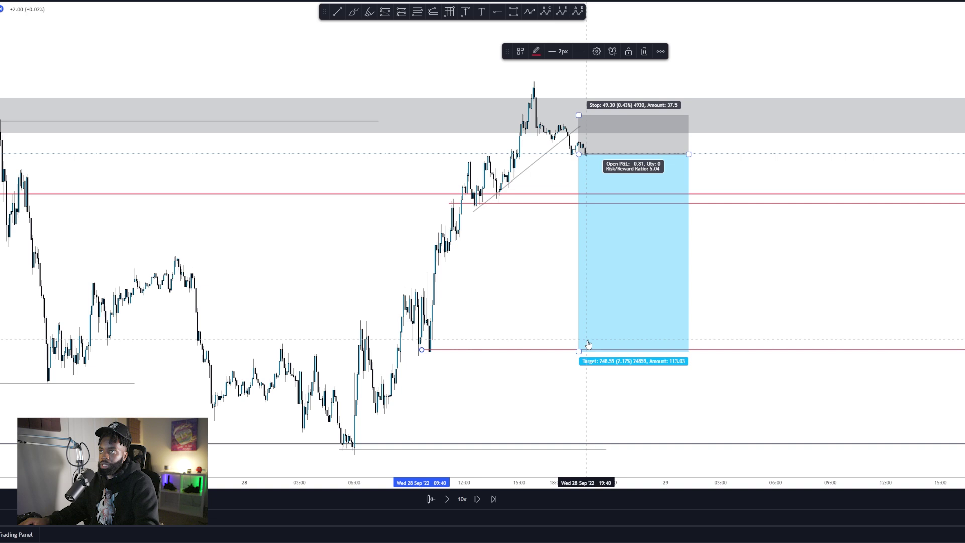
{"action": "left_click_drag", "start_coordinate": [579, 351], "coordinate": [554, 450]}
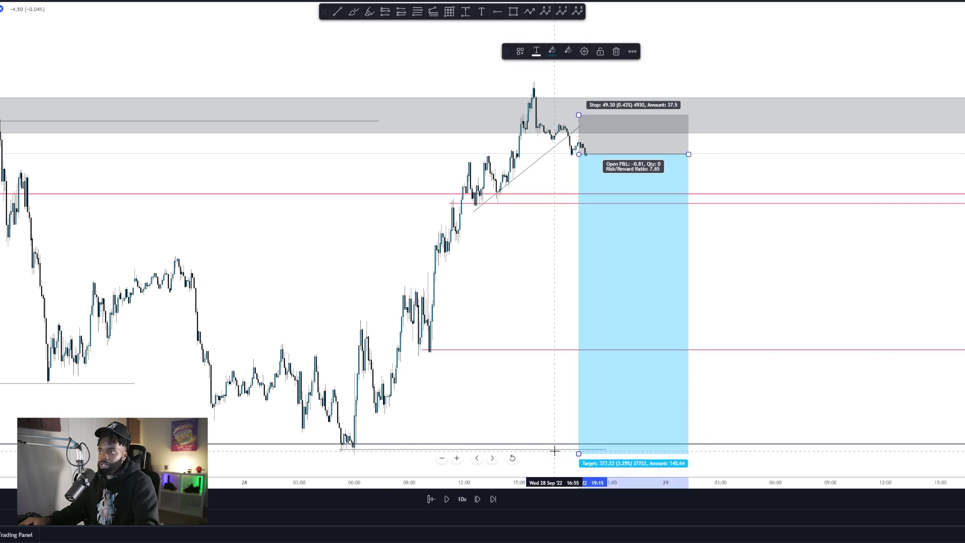
{"action": "left_click", "coordinate": [551, 450]}
{"action": "key", "text": "Delete"}
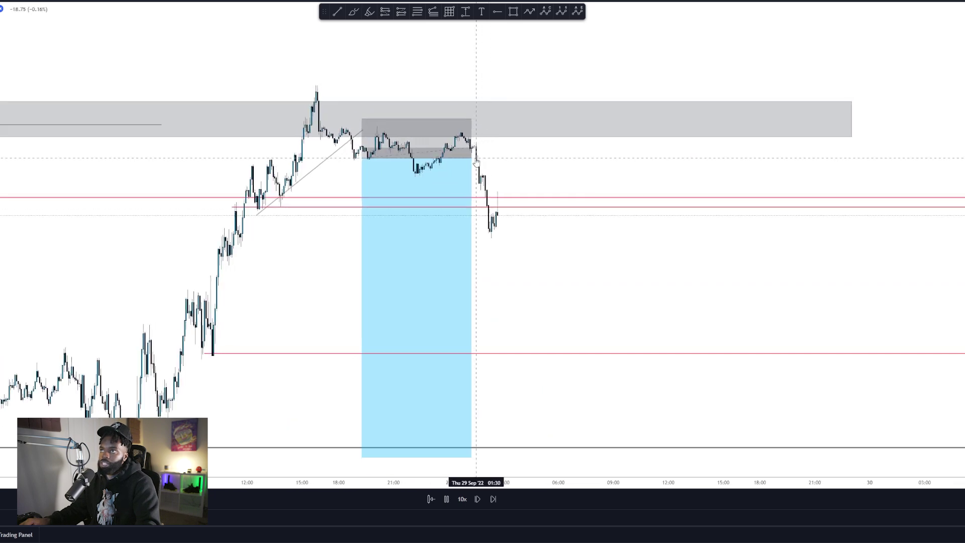
Extend the short position further right and replay until price falls into profit
{"action": "mouse_move", "coordinate": [468, 159]}
{"action": "left_mouse_down"}
{"action": "mouse_move", "coordinate": [448, 158]}
{"action": "mouse_move", "coordinate": [630, 156]}
{"action": "left_mouse_up"}
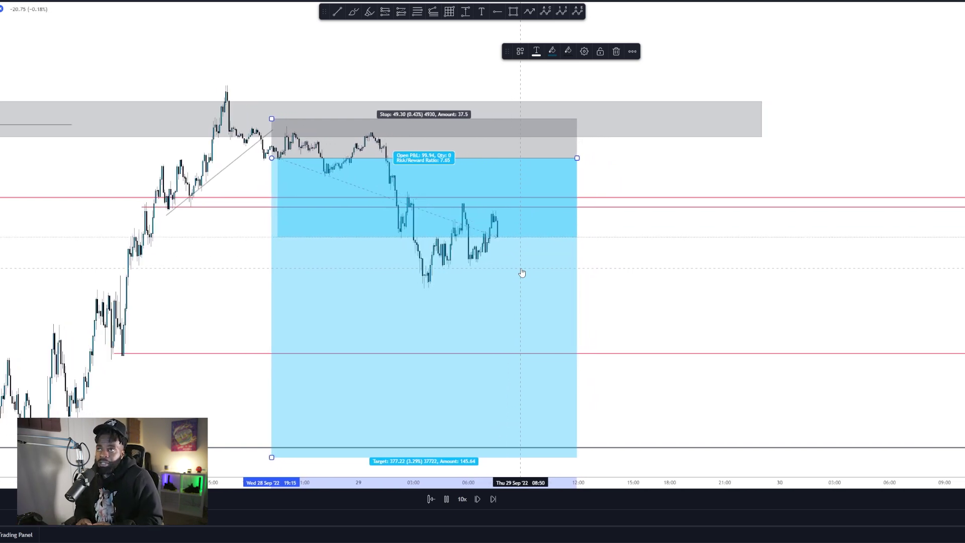
{"action": "left_click", "coordinate": [447, 499]}
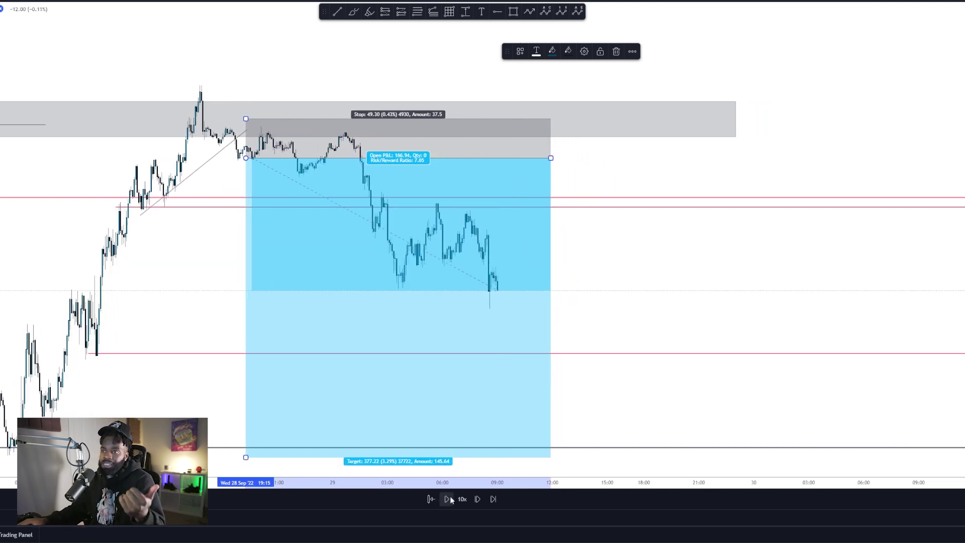
{"action": "scroll", "coordinate": [396, 216], "scroll_direction": "up", "scroll_amount": 2}
{"action": "left_click_drag", "start_coordinate": [567, 267], "coordinate": [877, 288]}
{"action": "scroll", "coordinate": [412, 43], "scroll_direction": "up", "scroll_amount": 2}
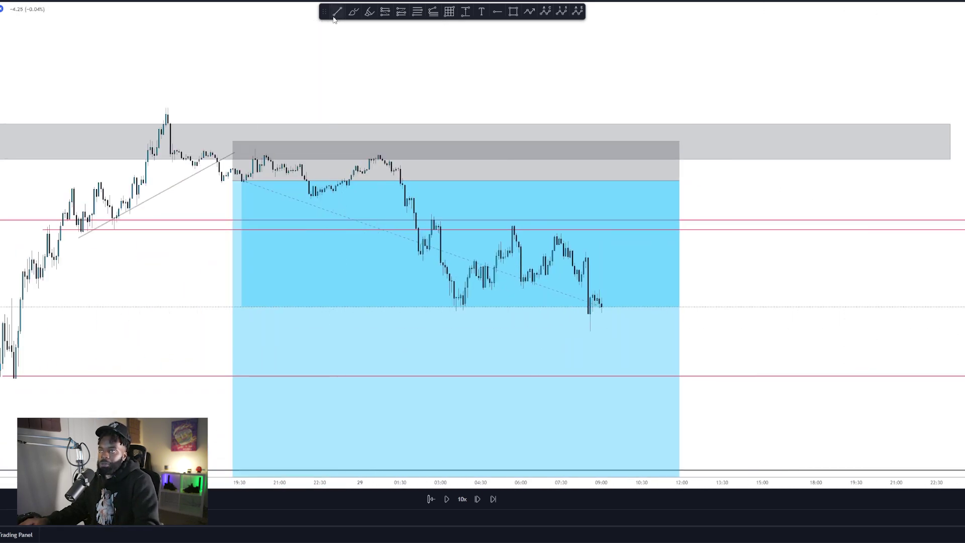
Draw a thin grey rectangle zone across the lower highs
{"action": "left_click", "coordinate": [337, 12]}
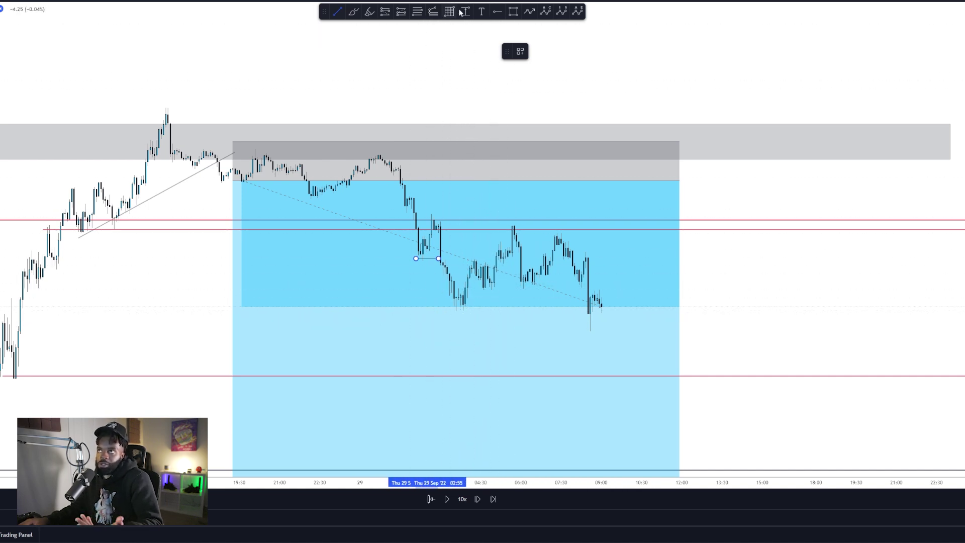
{"action": "left_click", "coordinate": [514, 12]}
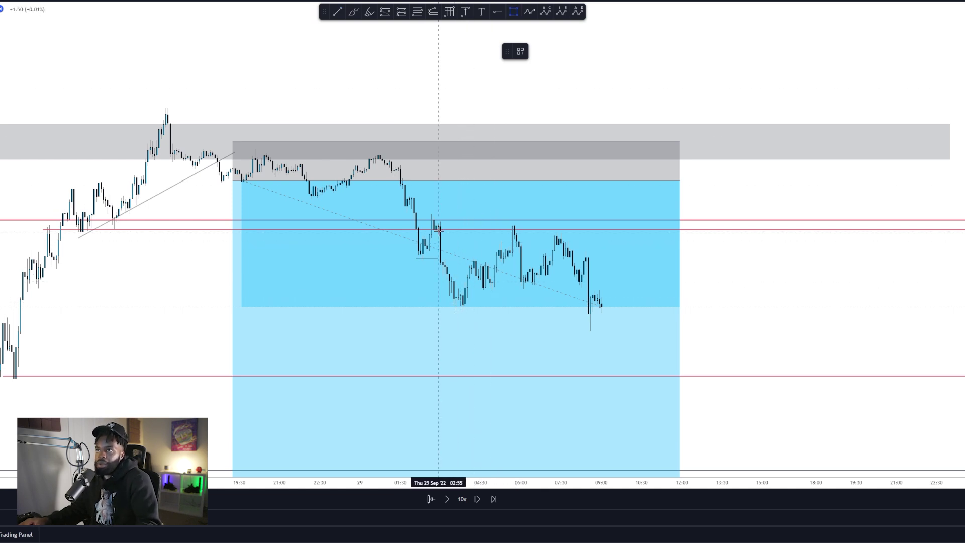
{"action": "left_click_drag", "start_coordinate": [443, 233], "coordinate": [576, 231]}
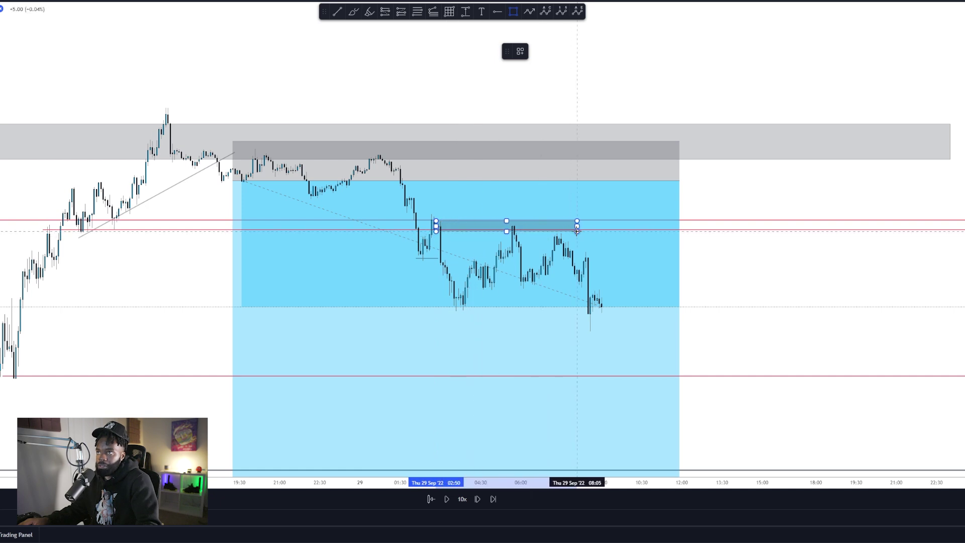
{"action": "left_click", "coordinate": [577, 231]}
Pan to the latest bars and check the lower-high zone and the large short position
{"action": "scroll", "coordinate": [435, 252], "scroll_direction": "up", "scroll_amount": 4}
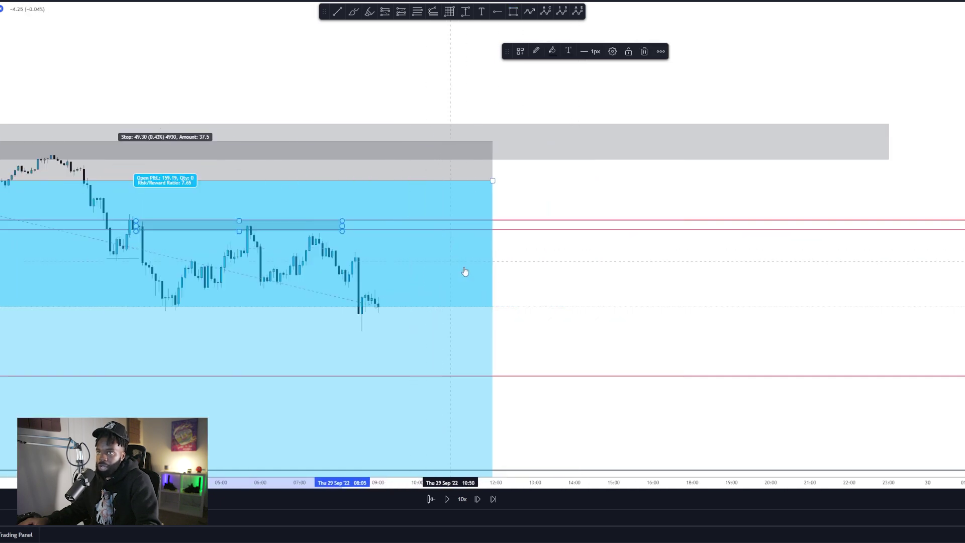
{"action": "left_click_drag", "start_coordinate": [394, 255], "coordinate": [581, 273]}
{"action": "left_click", "coordinate": [327, 254]}
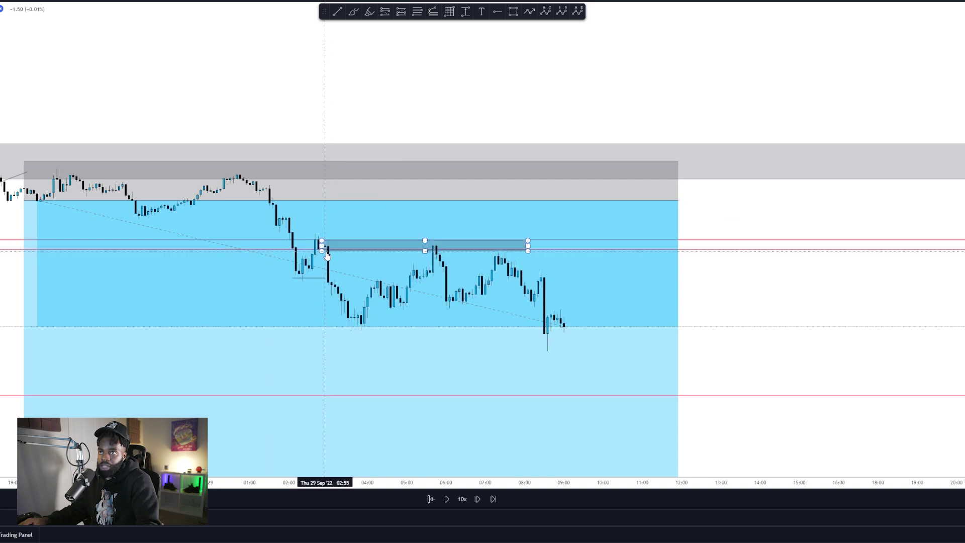
{"action": "left_click", "coordinate": [329, 259]}
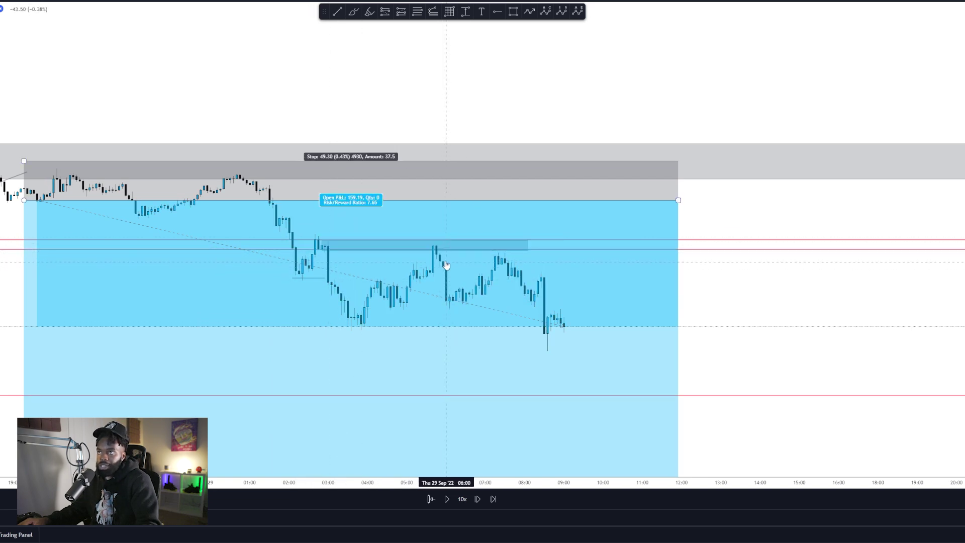
{"action": "left_click", "coordinate": [439, 112]}
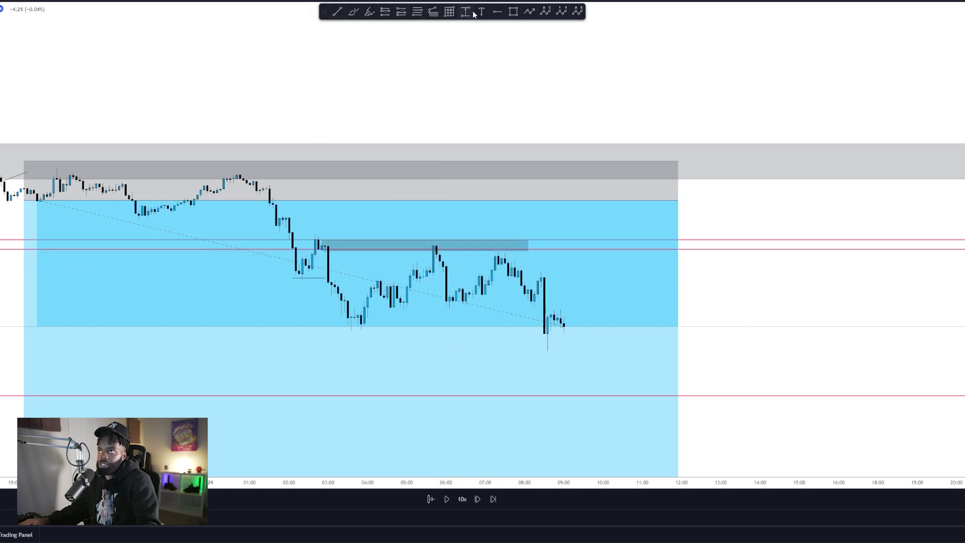
Place a second short at the 05:50 lower high with its target pulled down to 74.40
{"action": "left_click", "coordinate": [386, 11]}
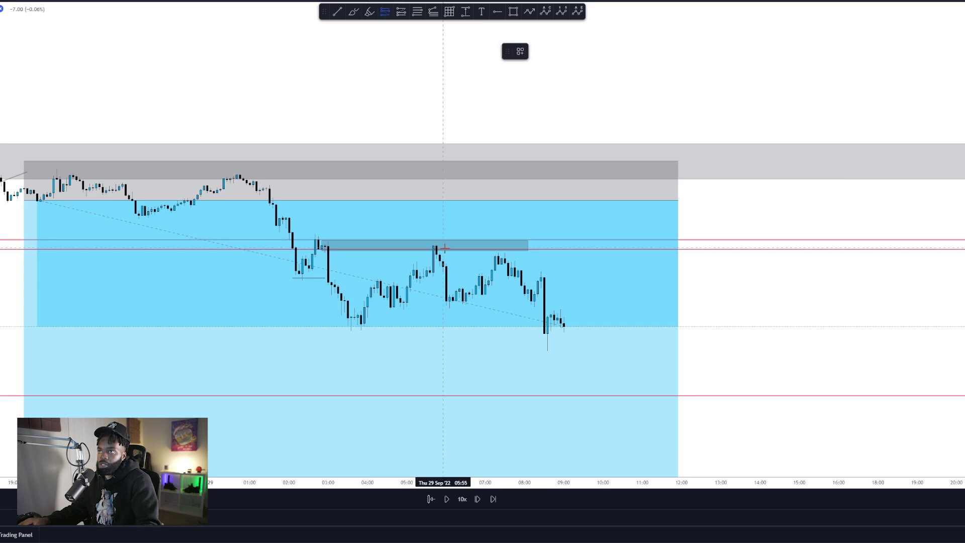
{"action": "left_click", "coordinate": [439, 267]}
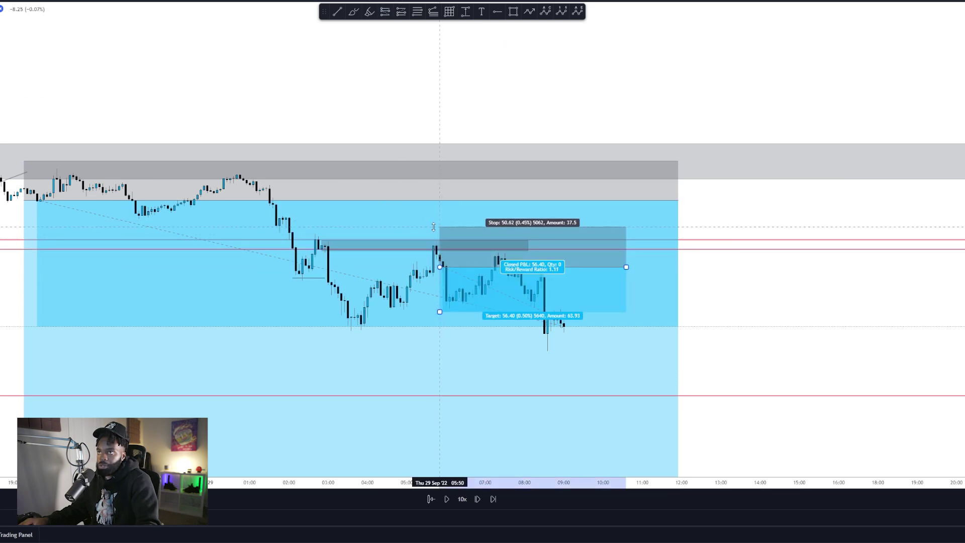
{"action": "left_click_drag", "start_coordinate": [448, 312], "coordinate": [447, 327]}
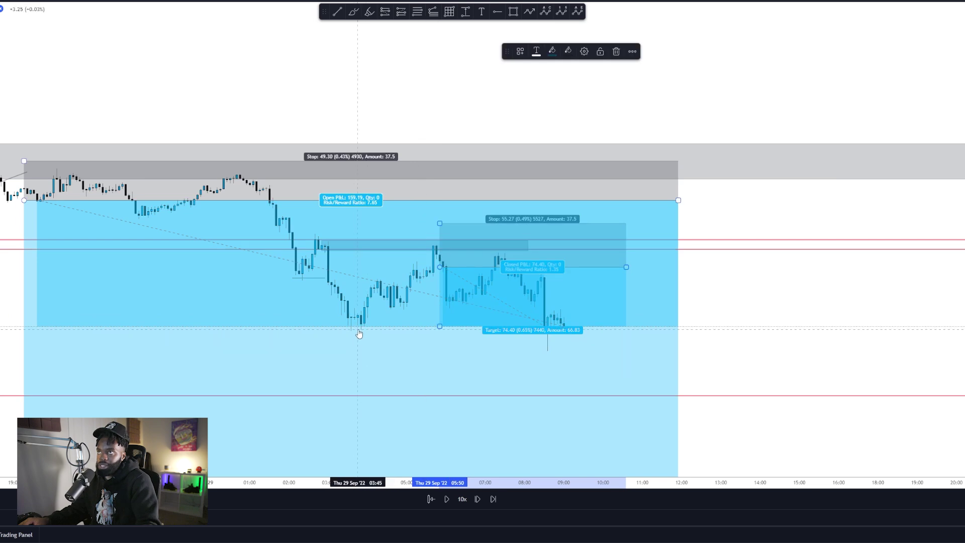
{"action": "scroll", "coordinate": [909, 375], "scroll_direction": "down", "scroll_amount": 5}
Lower the second short's target further, then run the replay until price reaches it
{"action": "left_click_drag", "start_coordinate": [921, 349], "coordinate": [718, 143]}
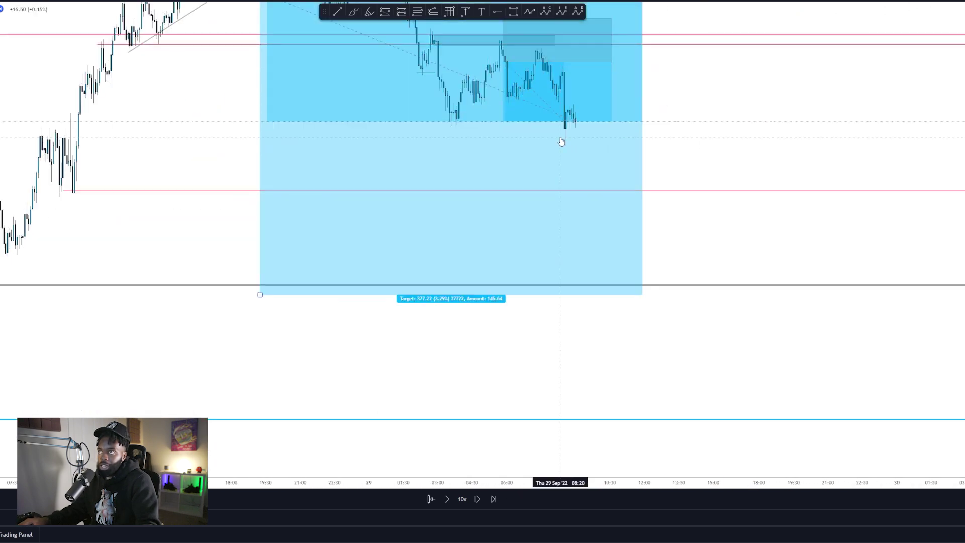
{"action": "left_click_drag", "start_coordinate": [503, 122], "coordinate": [497, 298]}
{"action": "left_click_drag", "start_coordinate": [731, 179], "coordinate": [627, 343]}
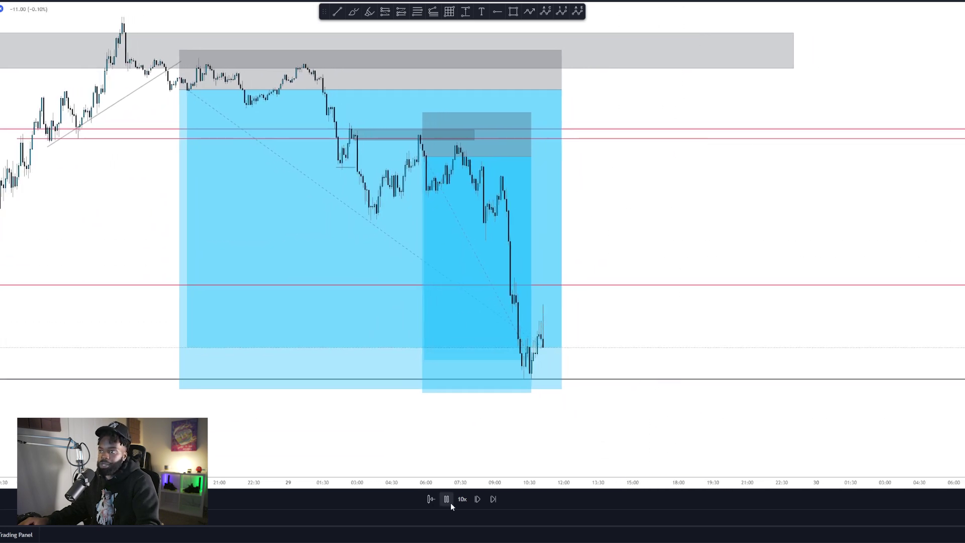
{"action": "left_click", "coordinate": [446, 499]}
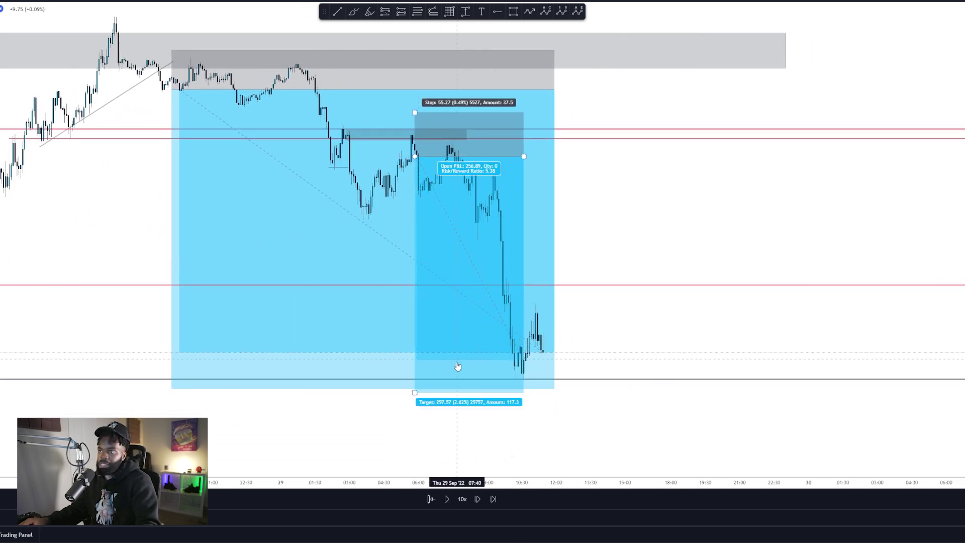
{"action": "scroll", "coordinate": [485, 413], "scroll_direction": "down", "scroll_amount": 2}
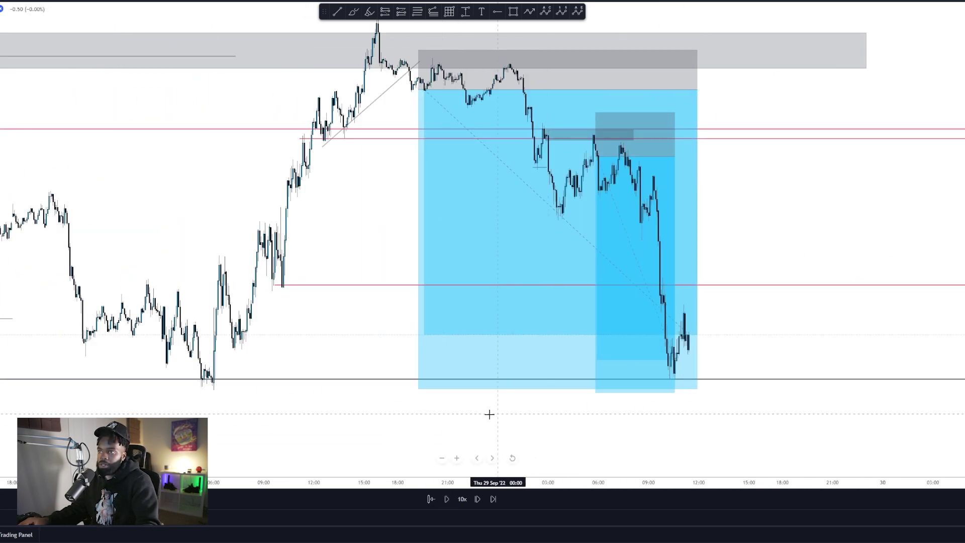
{"action": "left_click", "coordinate": [448, 500]}
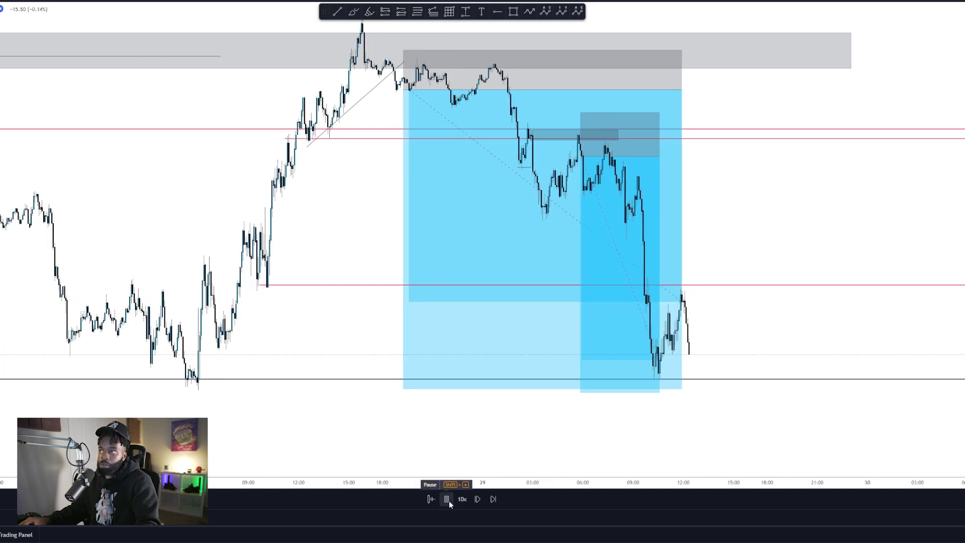
{"action": "left_click", "coordinate": [447, 499]}
Keep both short positions, switch to a higher timeframe, and compress the price scale
{"action": "left_click", "coordinate": [564, 166]}
{"action": "key", "text": "Delete"}
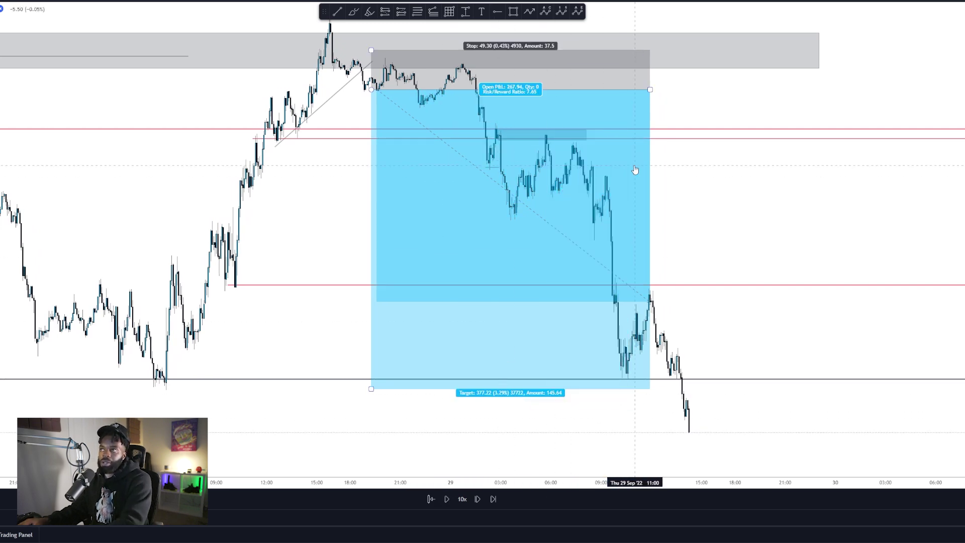
{"action": "key", "text": "Delete"}
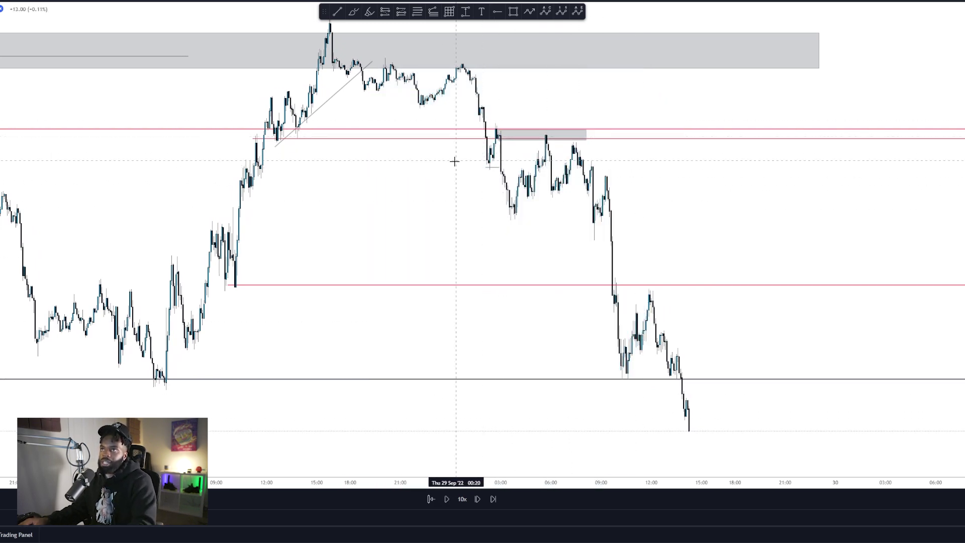
{"action": "key", "text": "ctrl+z"}
{"action": "key", "text": "ctrl+z"}
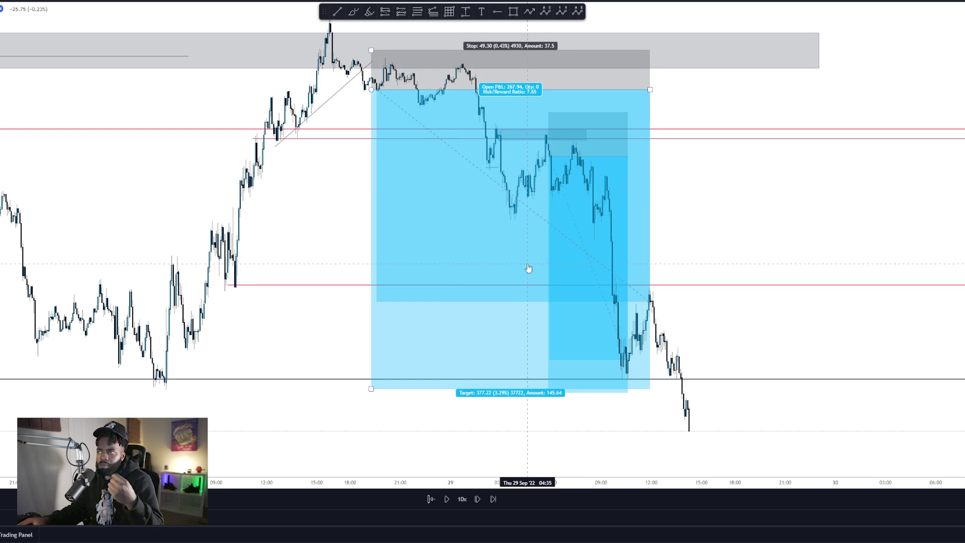
{"action": "key", "text": "Escape"}
{"action": "left_click", "coordinate": [55, 0]}
{"action": "left_click_drag", "start_coordinate": [964, 242], "coordinate": [964, 451]}
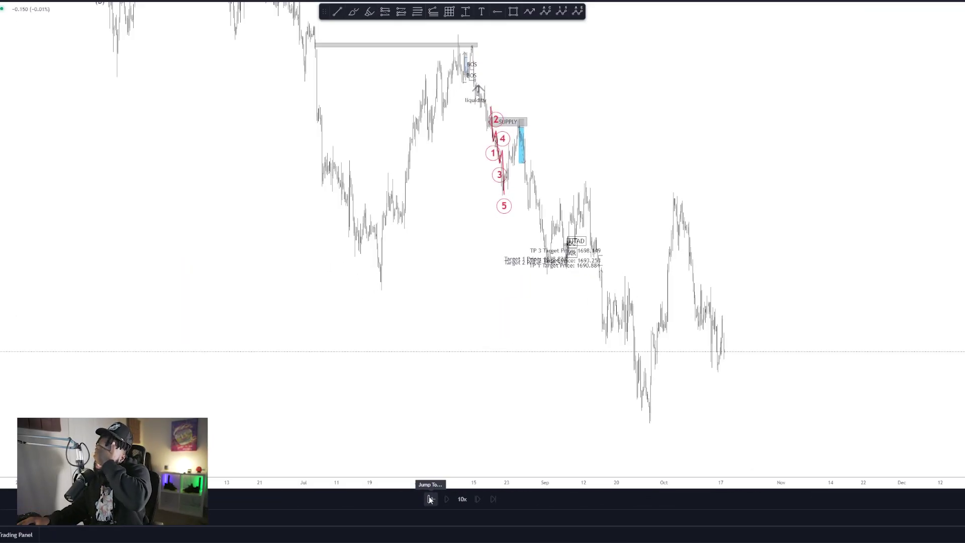
Restart the bar replay from 16 Aug 05:00 and reset the chart to the latest bars
{"action": "left_click", "coordinate": [430, 499]}
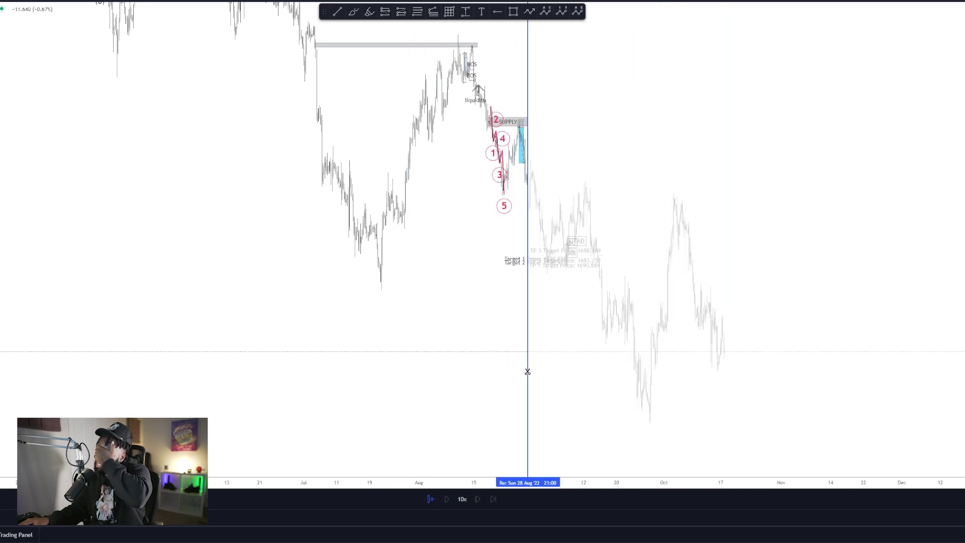
{"action": "left_click", "coordinate": [484, 361]}
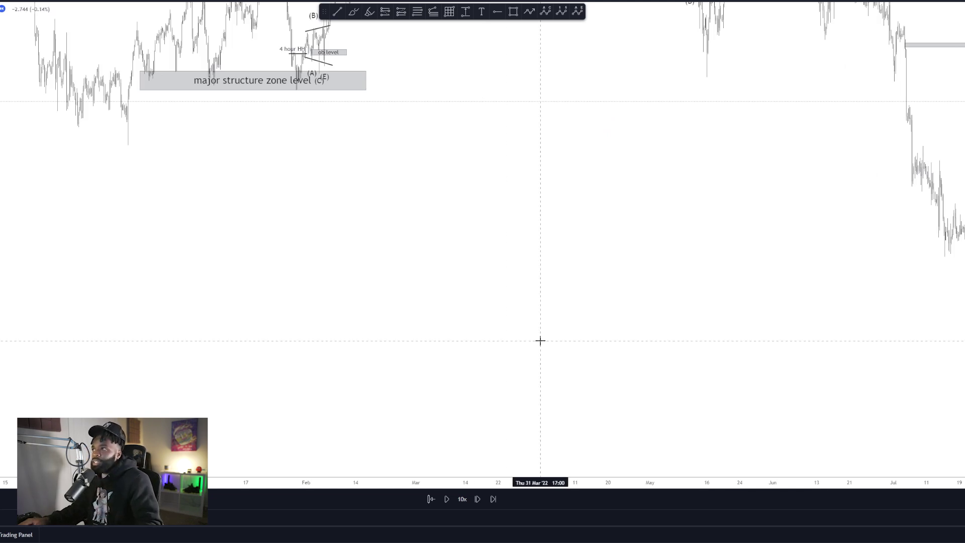
{"action": "right_click", "coordinate": [797, 312]}
{"action": "left_click", "coordinate": [809, 320]}
Delete the old trade drawings and the BOS and liquidity drawings
{"action": "left_click_drag", "start_coordinate": [909, 315], "coordinate": [707, 107]}
{"action": "key", "text": "Delete"}
{"action": "scroll", "coordinate": [725, 163], "scroll_direction": "up", "scroll_amount": 9}
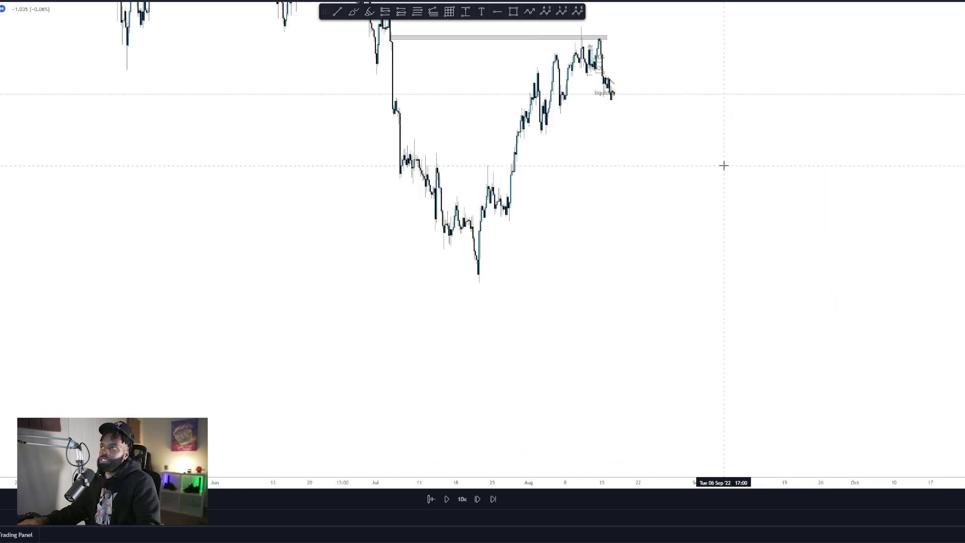
{"action": "left_click_drag", "start_coordinate": [356, 139], "coordinate": [596, 236]}
{"action": "left_click_drag", "start_coordinate": [533, 229], "coordinate": [452, 139]}
{"action": "key", "text": "Delete"}
Start a horizontal trend line at the mid-June swing low
{"action": "scroll", "coordinate": [492, 143], "scroll_direction": "down", "scroll_amount": 4}
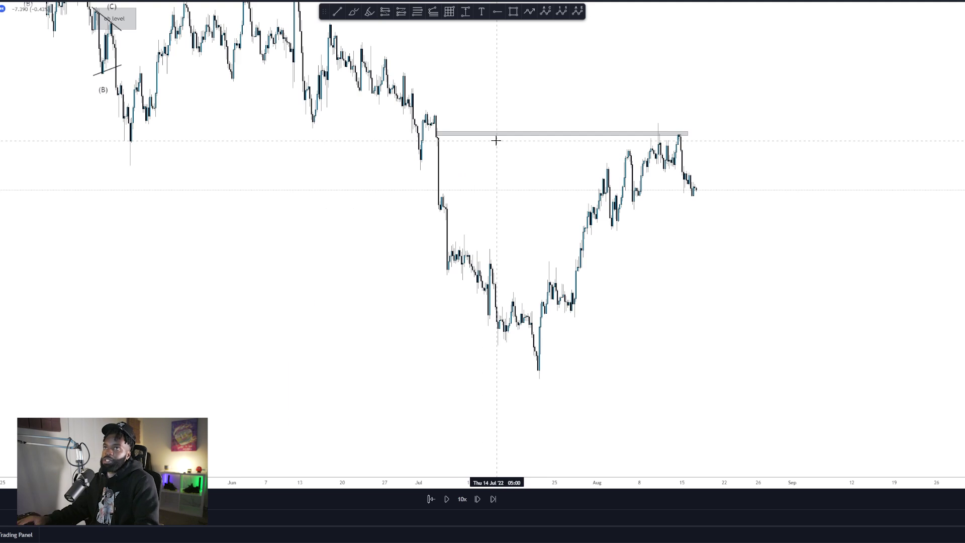
{"action": "left_click_drag", "start_coordinate": [528, 103], "coordinate": [531, 125]}
{"action": "left_click_drag", "start_coordinate": [338, 64], "coordinate": [324, 82]}
{"action": "left_click", "coordinate": [337, 13]}
{"action": "left_click", "coordinate": [110, 205]}
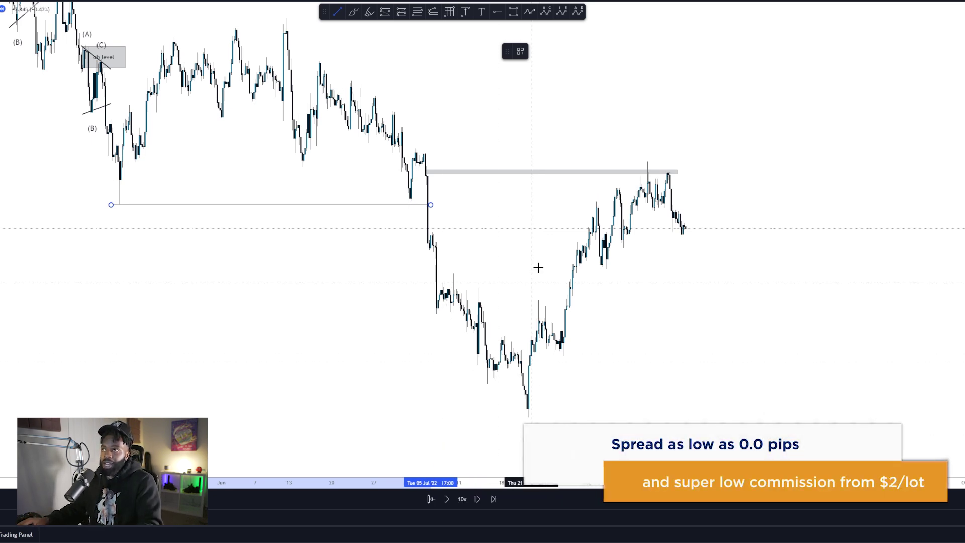
Finish the level line at the early-July drop and adjust the grey zone's top edge
{"action": "left_click", "coordinate": [462, 194]}
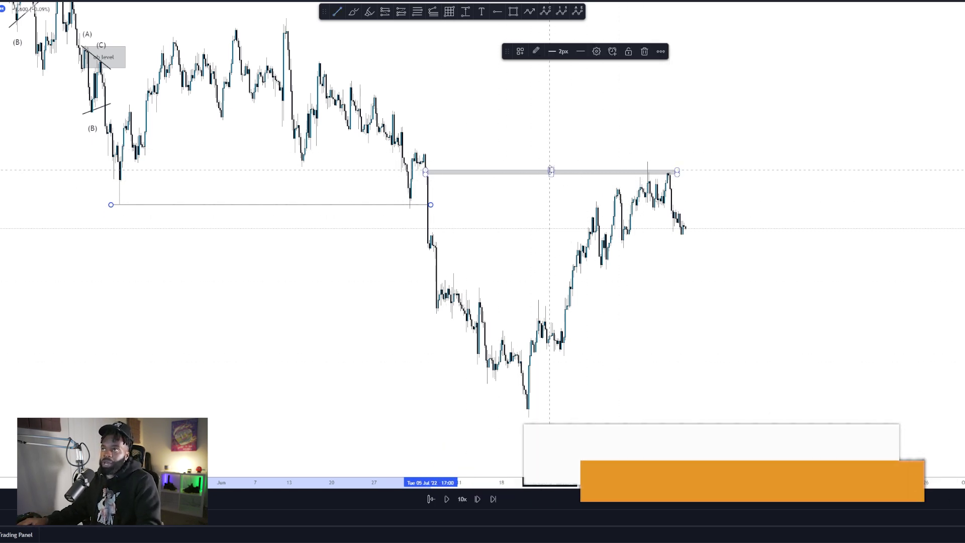
{"action": "left_click_drag", "start_coordinate": [551, 169], "coordinate": [546, 155]}
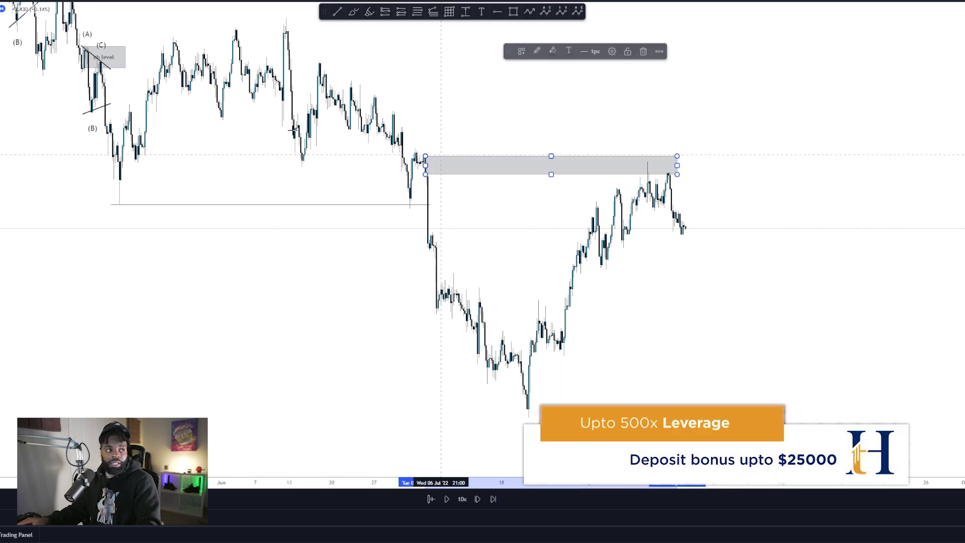
{"action": "scroll", "coordinate": [249, 195], "scroll_direction": "up", "scroll_amount": 6}
{"action": "left_click_drag", "start_coordinate": [321, 223], "coordinate": [846, 341]}
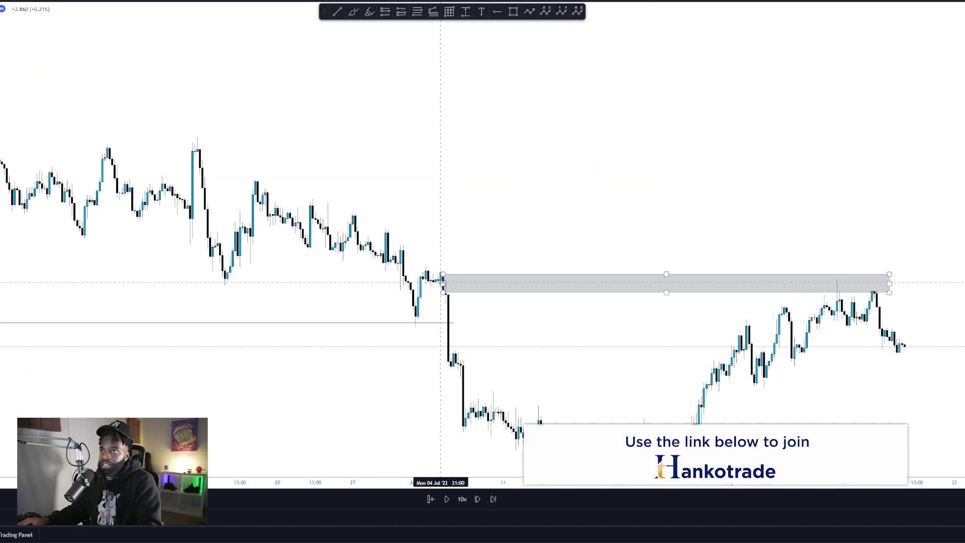
{"action": "left_click_drag", "start_coordinate": [442, 274], "coordinate": [442, 283]}
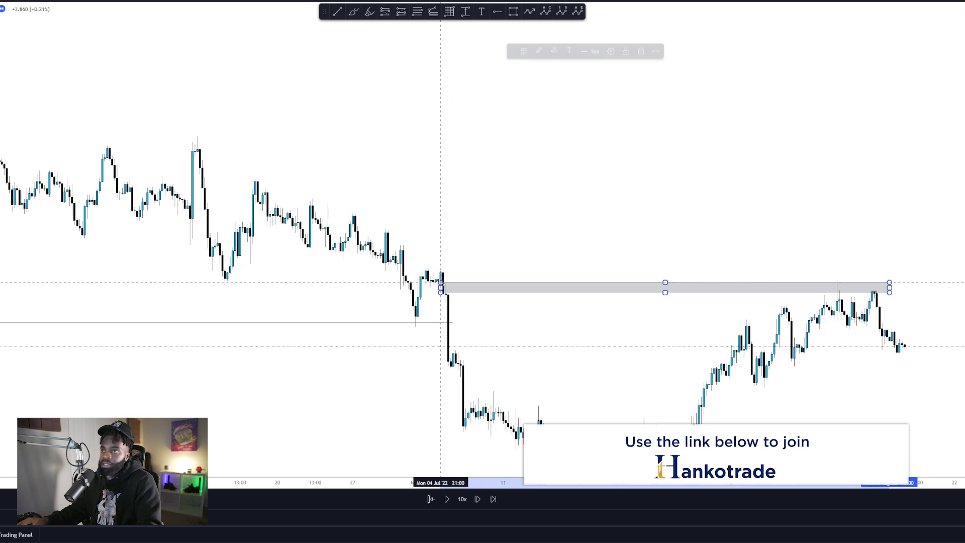
{"action": "left_click_drag", "start_coordinate": [485, 341], "coordinate": [357, 231]}
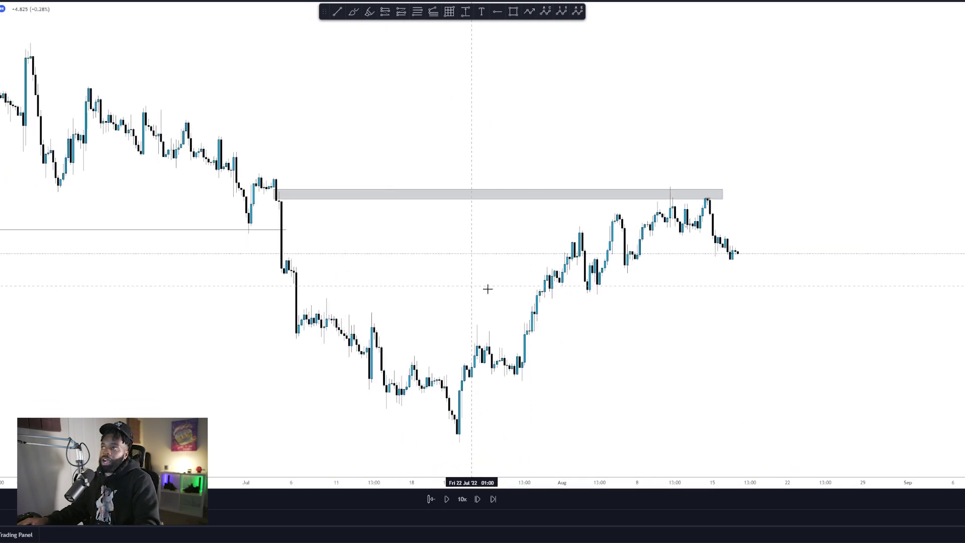
Raise the grey zone's top edge again so it meets the mid-August peak
{"action": "left_click", "coordinate": [674, 196]}
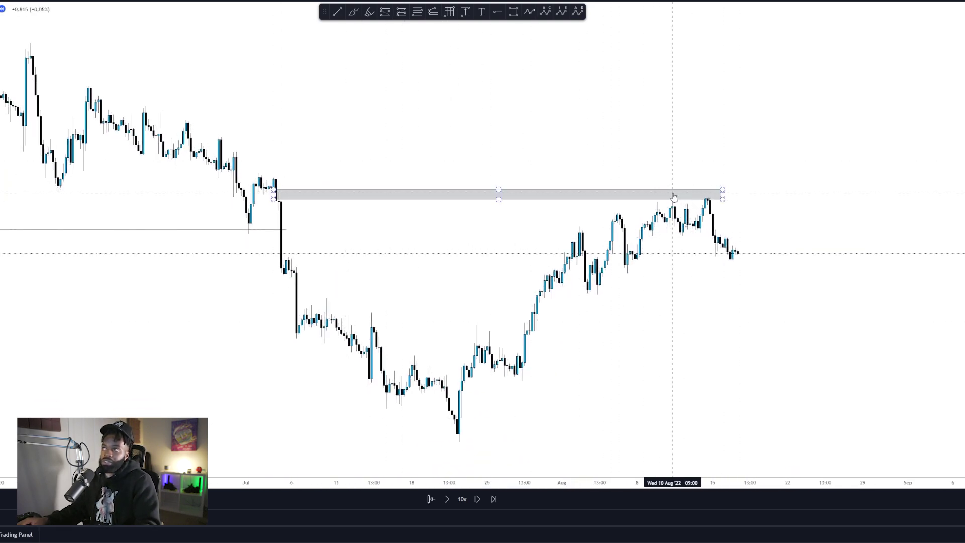
{"action": "left_click", "coordinate": [496, 174]}
{"action": "left_click_drag", "start_coordinate": [498, 189], "coordinate": [498, 177]}
{"action": "scroll", "coordinate": [639, 133], "scroll_direction": "up", "scroll_amount": 2}
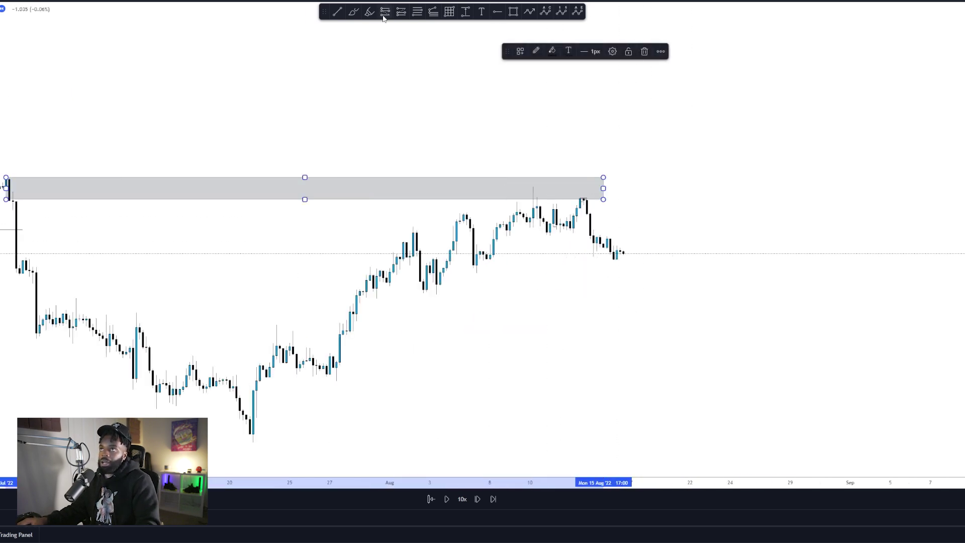
{"action": "left_click", "coordinate": [337, 12]}
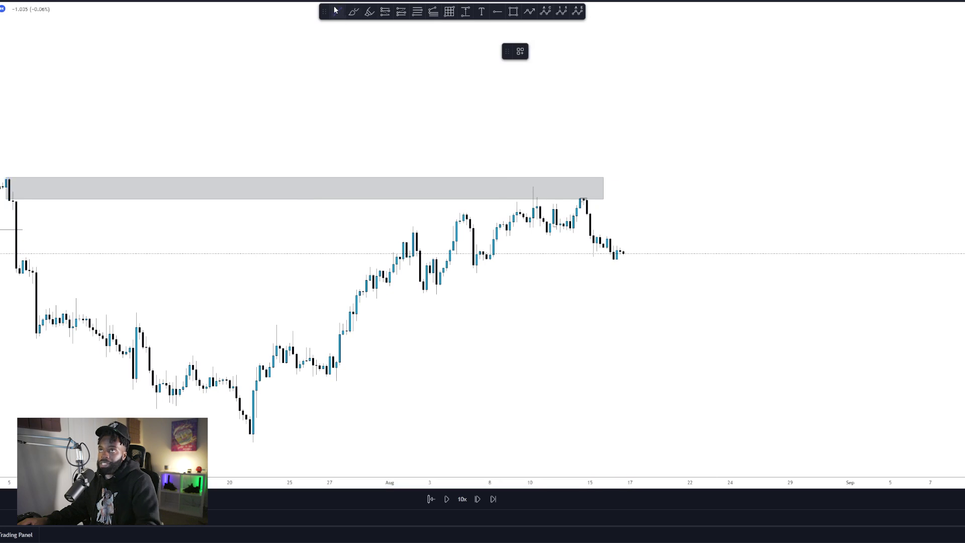
Draw a rising trendline under the early-August lows and restore the RSI pane
{"action": "left_click", "coordinate": [420, 297]}
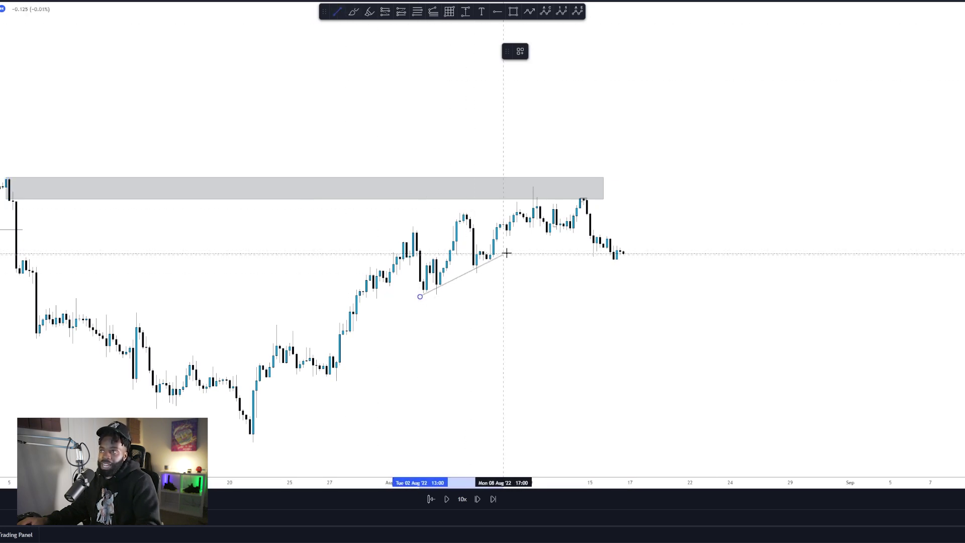
{"action": "left_click", "coordinate": [609, 214]}
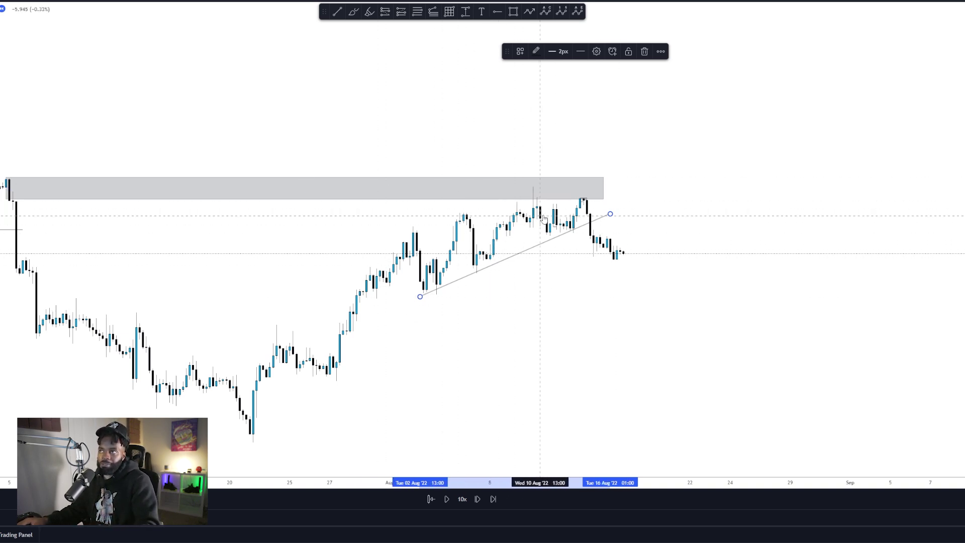
{"action": "left_click", "coordinate": [540, 348]}
{"action": "double_click", "coordinate": [540, 347]}
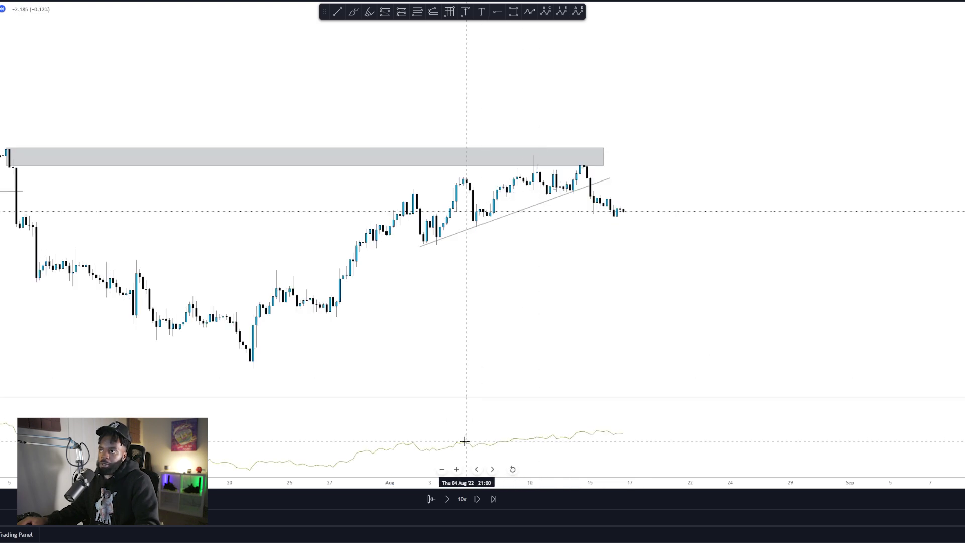
Connect the 10 Aug high to the 12 Aug higher high with a trend line
{"action": "scroll", "coordinate": [551, 437], "scroll_direction": "up", "scroll_amount": 2}
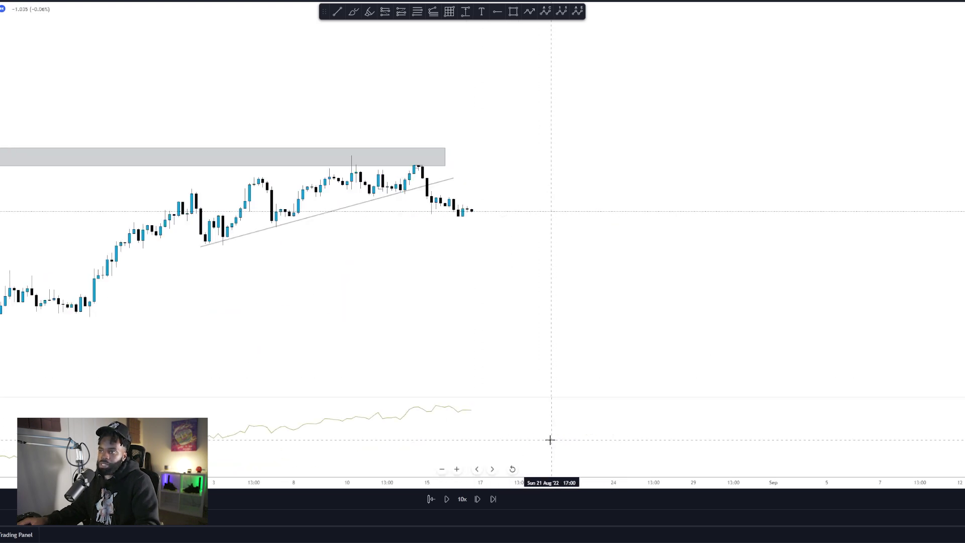
{"action": "scroll", "coordinate": [398, 436], "scroll_direction": "up", "scroll_amount": 1}
{"action": "left_click_drag", "start_coordinate": [329, 340], "coordinate": [395, 399]}
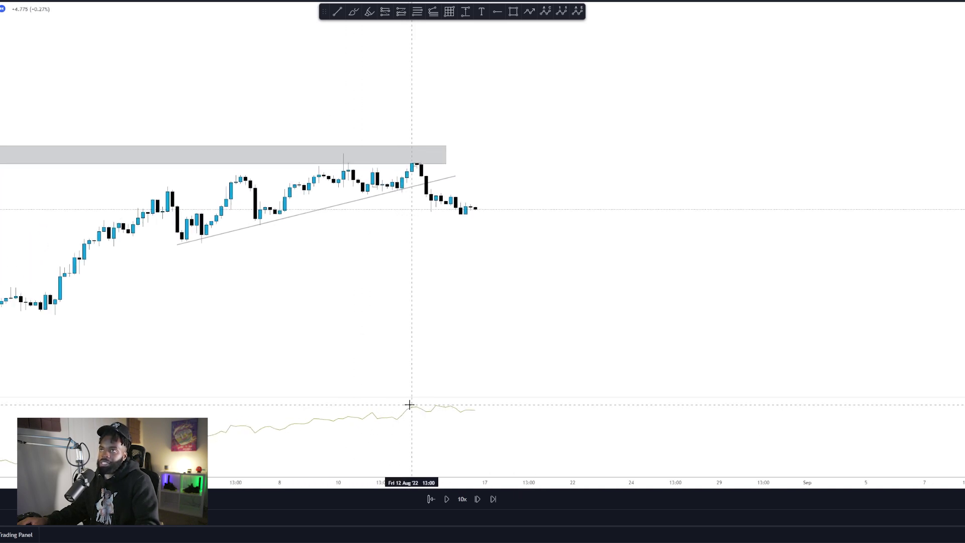
{"action": "left_click", "coordinate": [337, 13]}
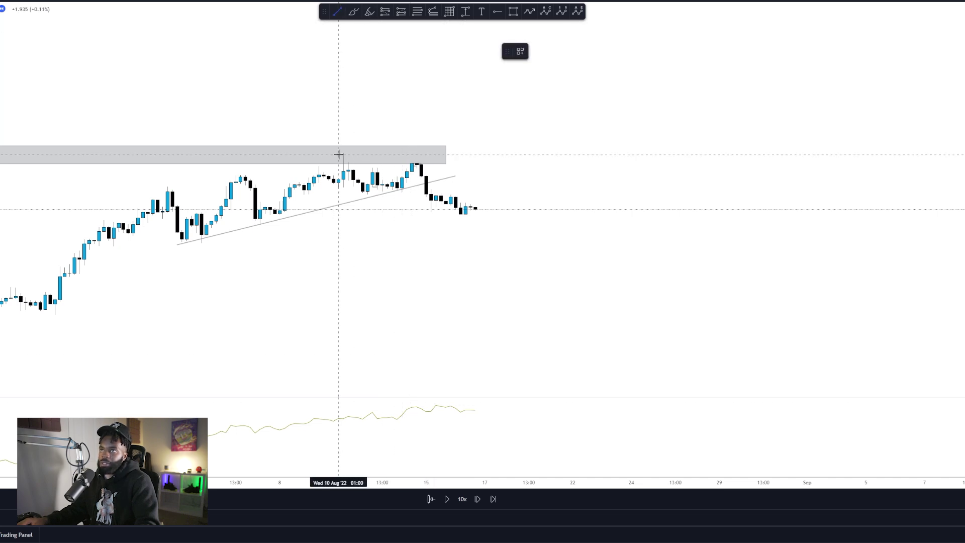
{"action": "left_click", "coordinate": [342, 154]}
{"action": "left_click", "coordinate": [421, 162]}
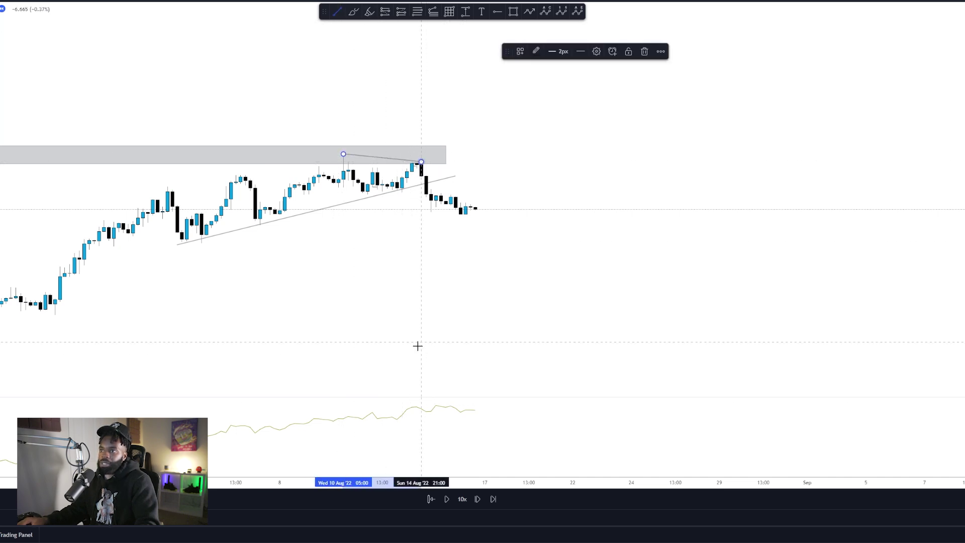
Draw lines across the RSI peaks, delete the divergence line, and collapse the indicator pane
{"action": "left_click", "coordinate": [412, 407]}
{"action": "left_click", "coordinate": [446, 403]}
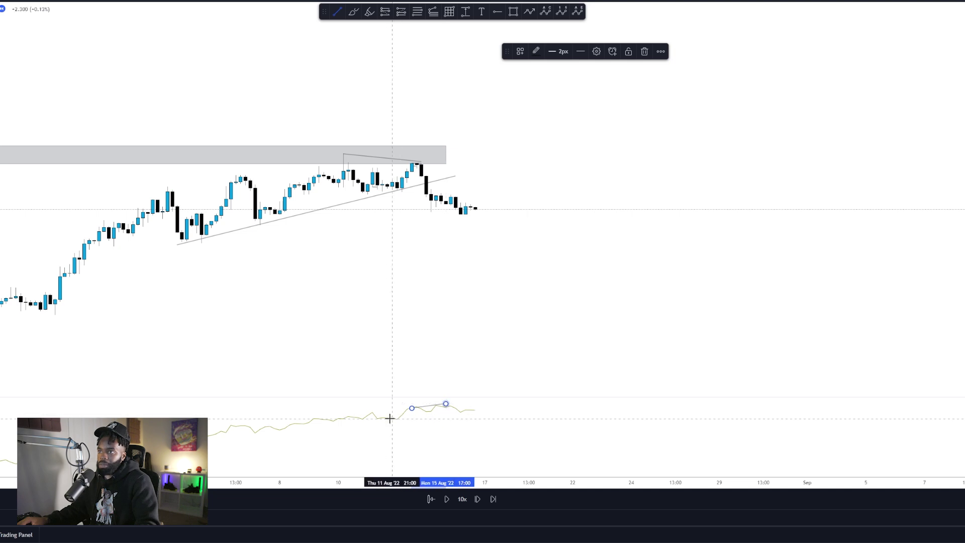
{"action": "left_click", "coordinate": [367, 411]}
{"action": "left_click", "coordinate": [441, 404]}
{"action": "key", "text": "Delete"}
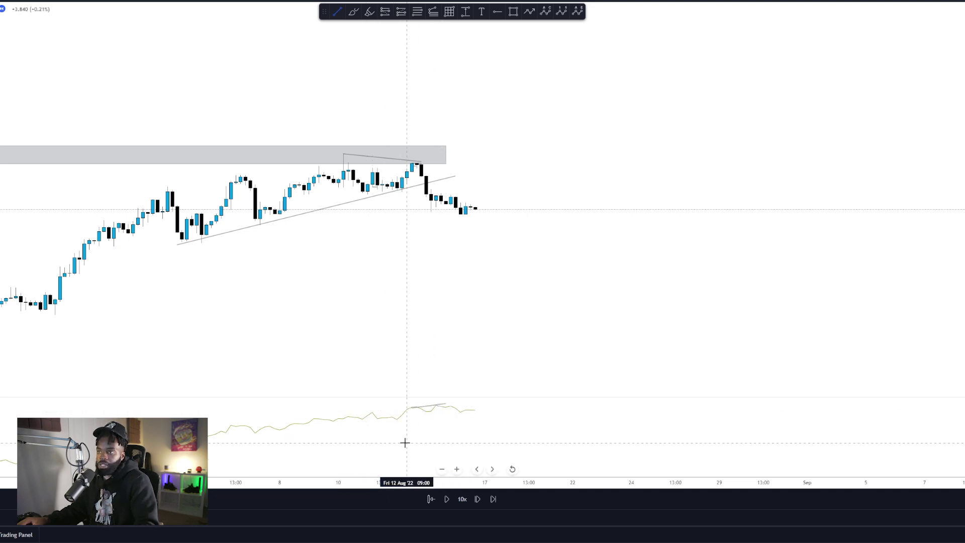
{"action": "key", "text": "Escape"}
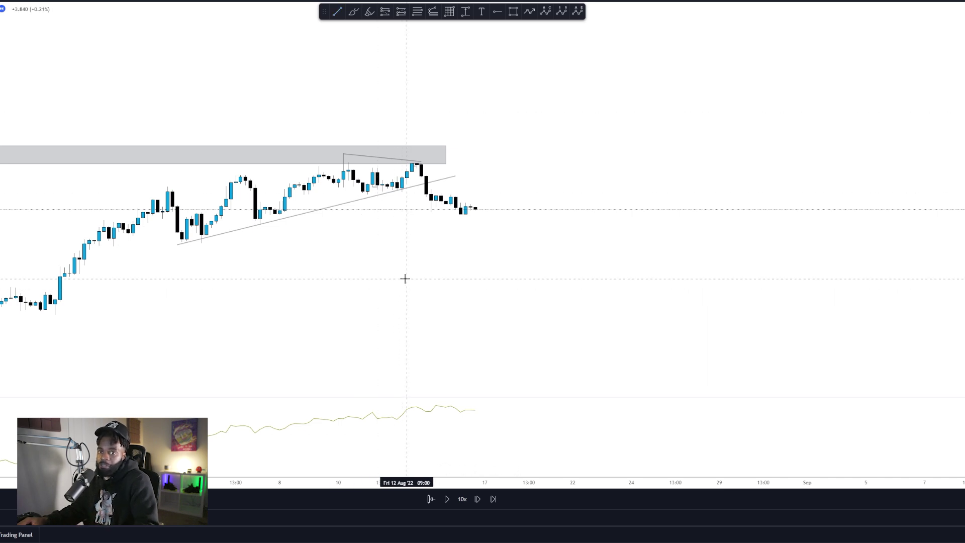
{"action": "double_click", "coordinate": [405, 279]}
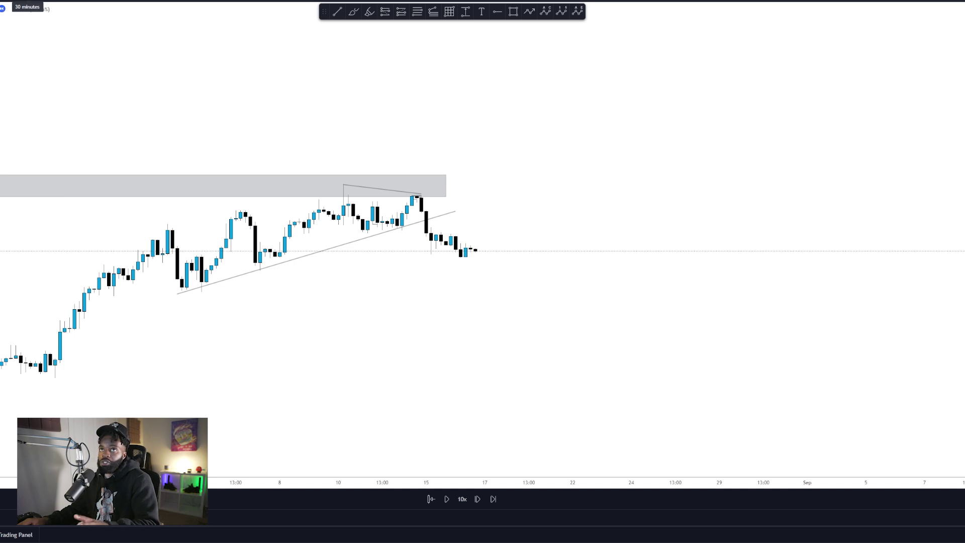
Switch the chart to a lower timeframe and scroll back to the latest bars
{"action": "left_click", "coordinate": [3, 1]}
{"action": "key", "text": "alt+r"}
{"action": "scroll", "coordinate": [700, 284], "scroll_direction": "down", "scroll_amount": 10}
{"action": "left_click_drag", "start_coordinate": [720, 284], "coordinate": [457, 282]}
{"action": "scroll", "coordinate": [465, 412], "scroll_direction": "up", "scroll_amount": 3}
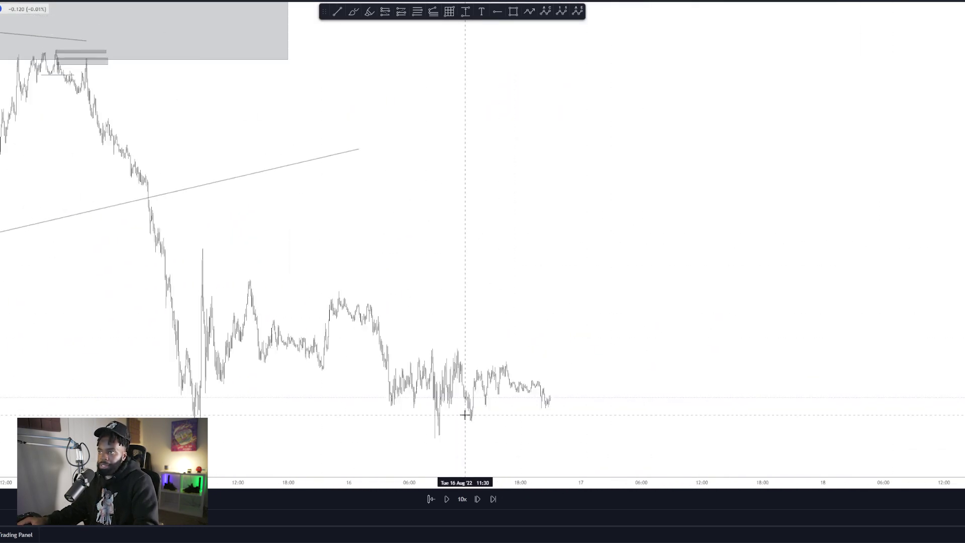
{"action": "left_click_drag", "start_coordinate": [444, 352], "coordinate": [730, 345]}
{"action": "scroll", "coordinate": [730, 344], "scroll_direction": "up", "scroll_amount": 5}
{"action": "scroll", "coordinate": [366, 321], "scroll_direction": "down", "scroll_amount": 4}
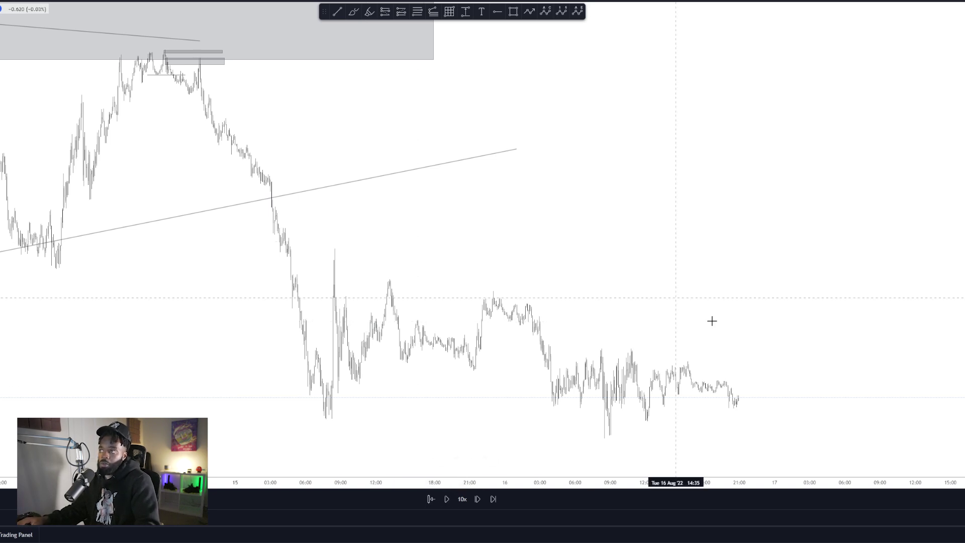
{"action": "left_click_drag", "start_coordinate": [456, 321], "coordinate": [372, 239]}
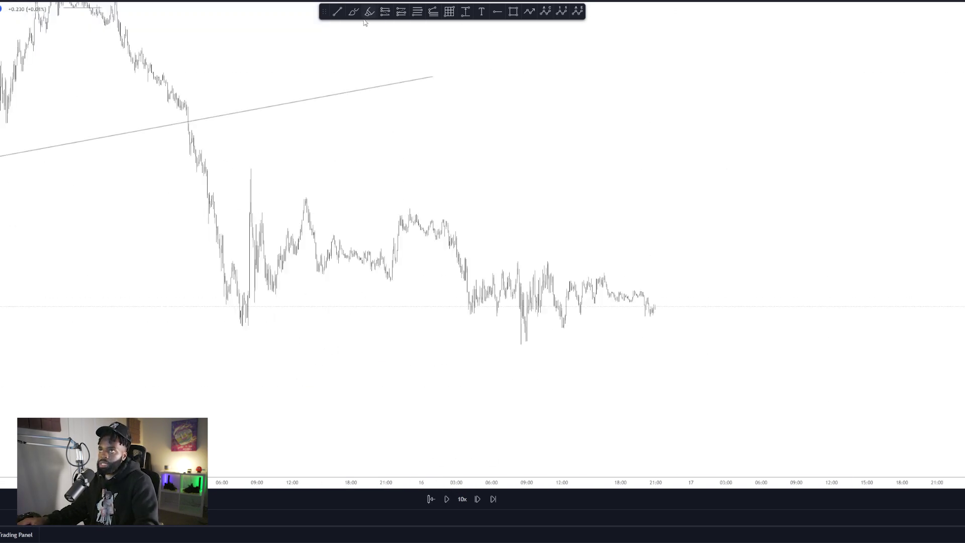
Draw horizontal lines at the range low, range high and inner swing high
{"action": "left_click", "coordinate": [232, 324]}
{"action": "left_click", "coordinate": [780, 324]}
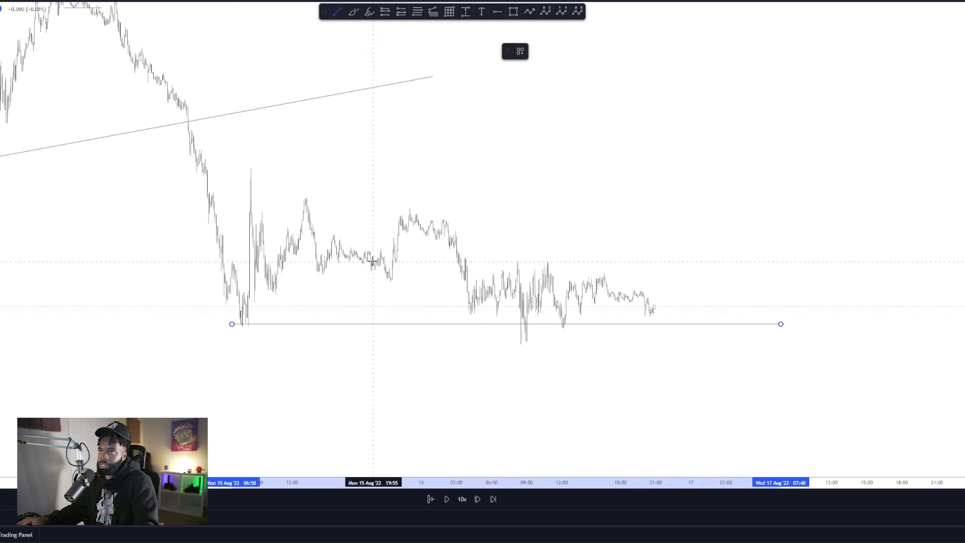
{"action": "left_click", "coordinate": [236, 173]}
{"action": "left_click", "coordinate": [756, 173]}
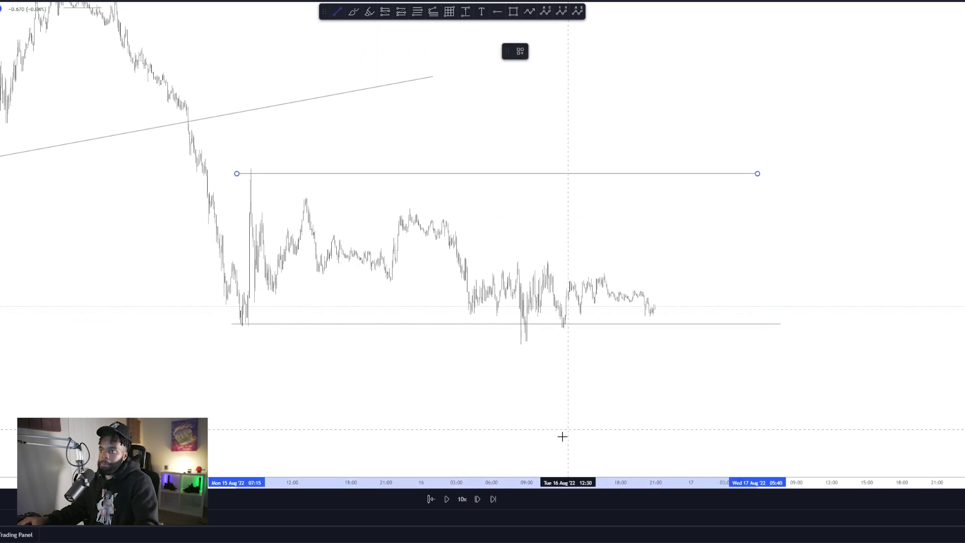
{"action": "left_click", "coordinate": [446, 499]}
{"action": "scroll", "coordinate": [472, 272], "scroll_direction": "up", "scroll_amount": 5}
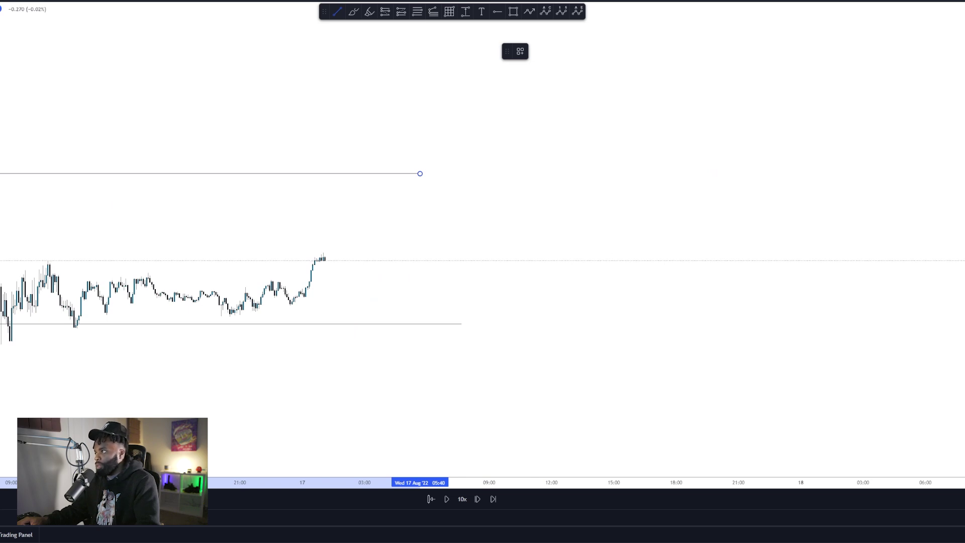
{"action": "left_click", "coordinate": [134, 275]}
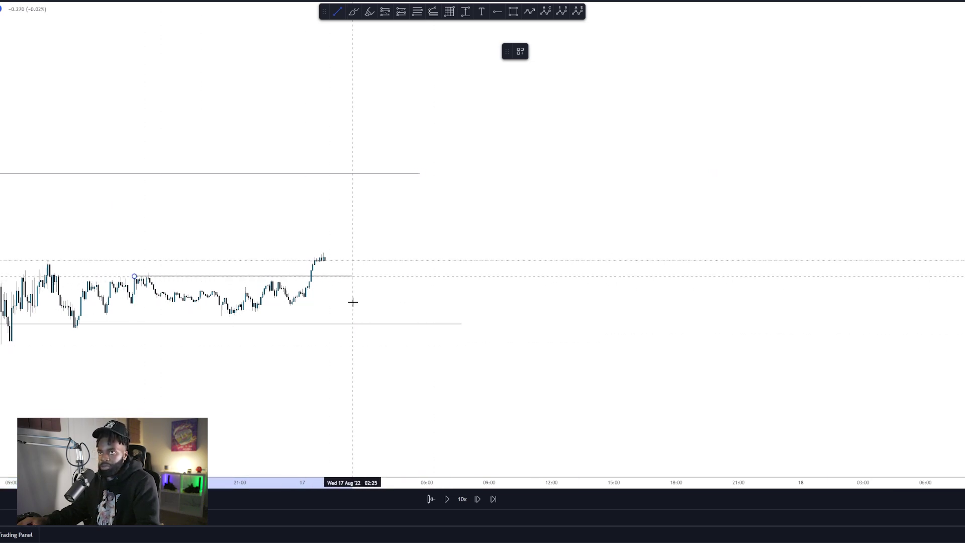
{"action": "left_click", "coordinate": [305, 276]}
Replay forward to 17 Aug, keeping the new candles in view
{"action": "left_click_drag", "start_coordinate": [963, 427], "coordinate": [962, 307]}
{"action": "left_click_drag", "start_coordinate": [590, 334], "coordinate": [701, 249]}
{"action": "left_click", "coordinate": [450, 502]}
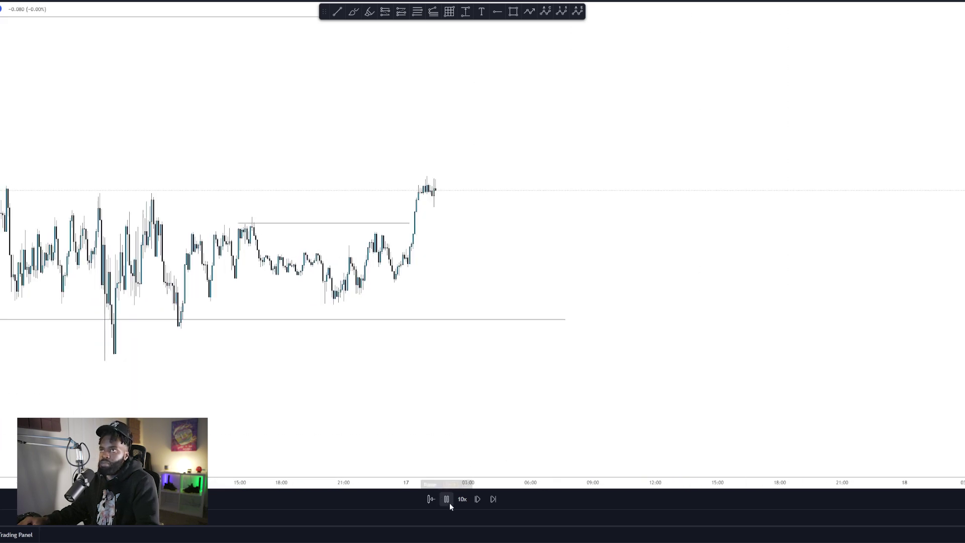
{"action": "left_click", "coordinate": [445, 501]}
{"action": "left_click_drag", "start_coordinate": [544, 232], "coordinate": [655, 274]}
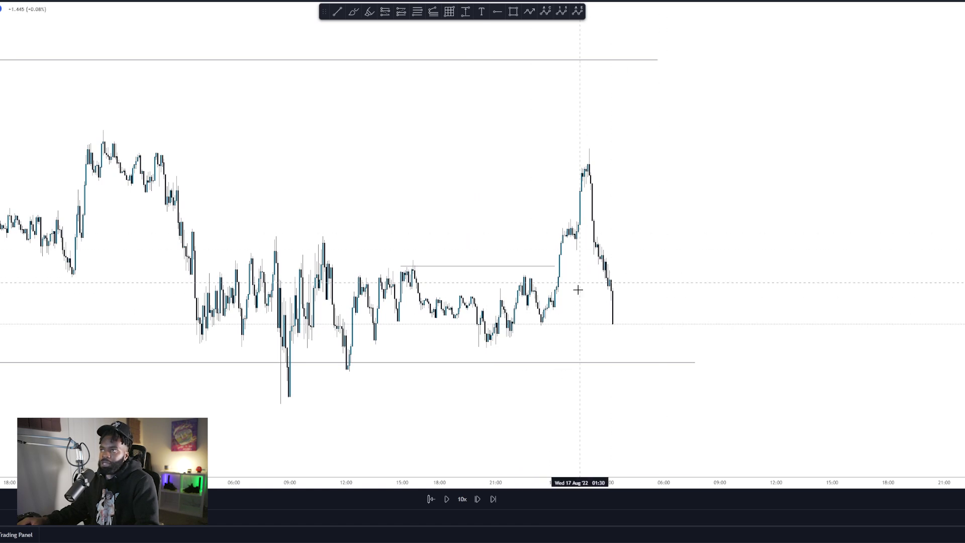
{"action": "left_click_drag", "start_coordinate": [587, 325], "coordinate": [580, 249]}
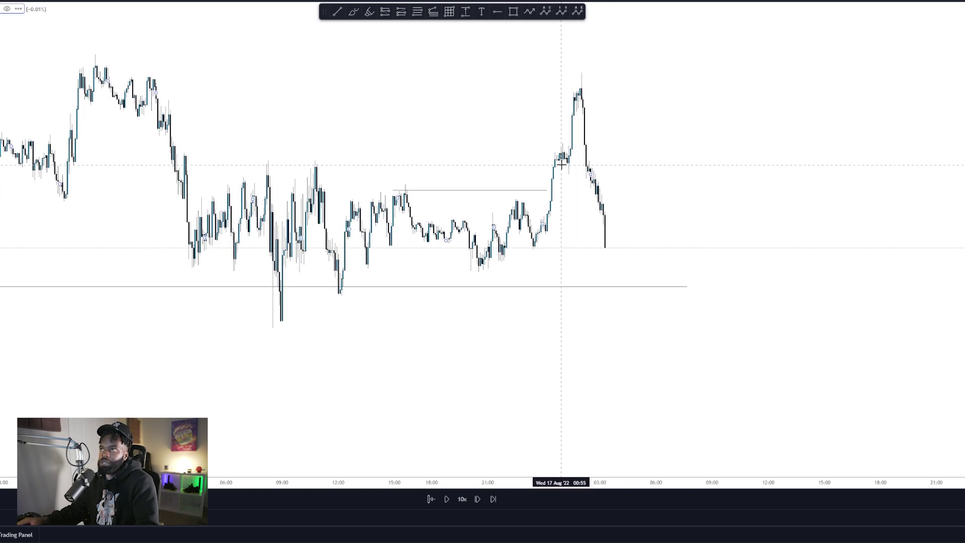
{"action": "scroll", "coordinate": [446, 179], "scroll_direction": "up", "scroll_amount": 2}
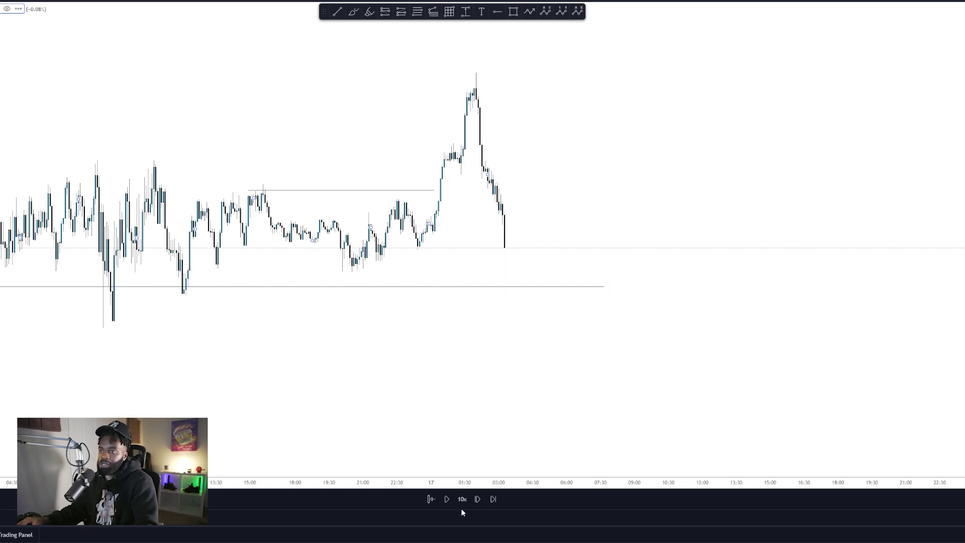
{"action": "left_click", "coordinate": [442, 499]}
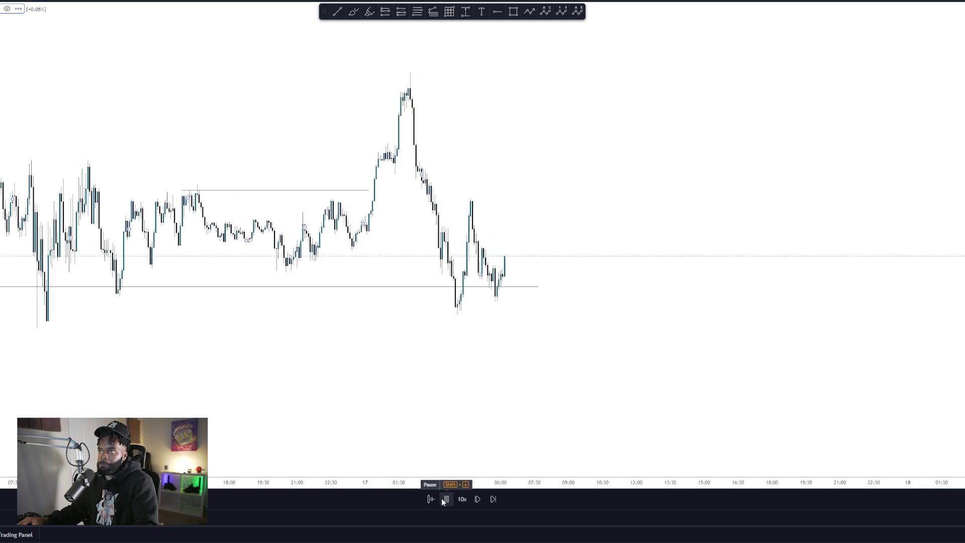
{"action": "left_click", "coordinate": [445, 499]}
{"action": "left_click", "coordinate": [337, 11]}
Mark the 03:20 latest low with a short horizontal level line
{"action": "left_click", "coordinate": [426, 314]}
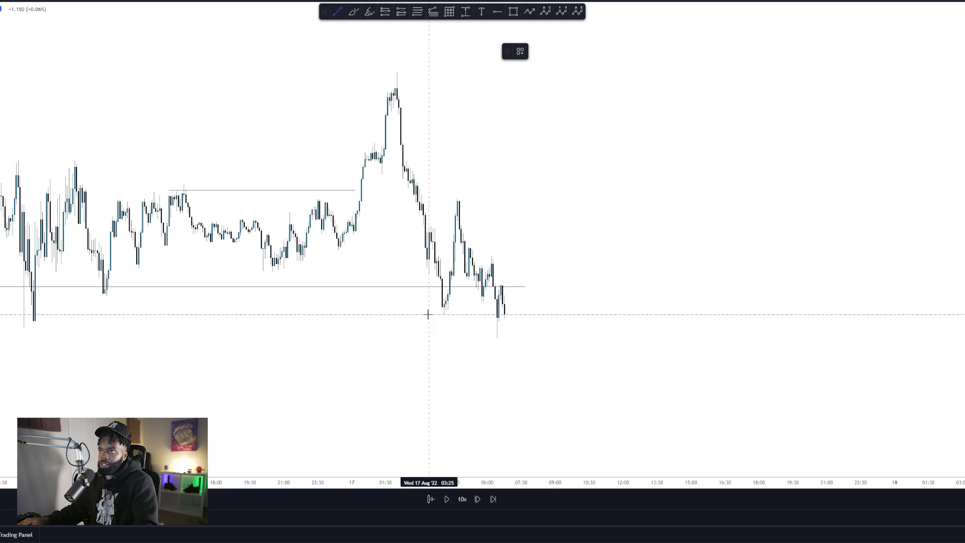
{"action": "left_click", "coordinate": [506, 334]}
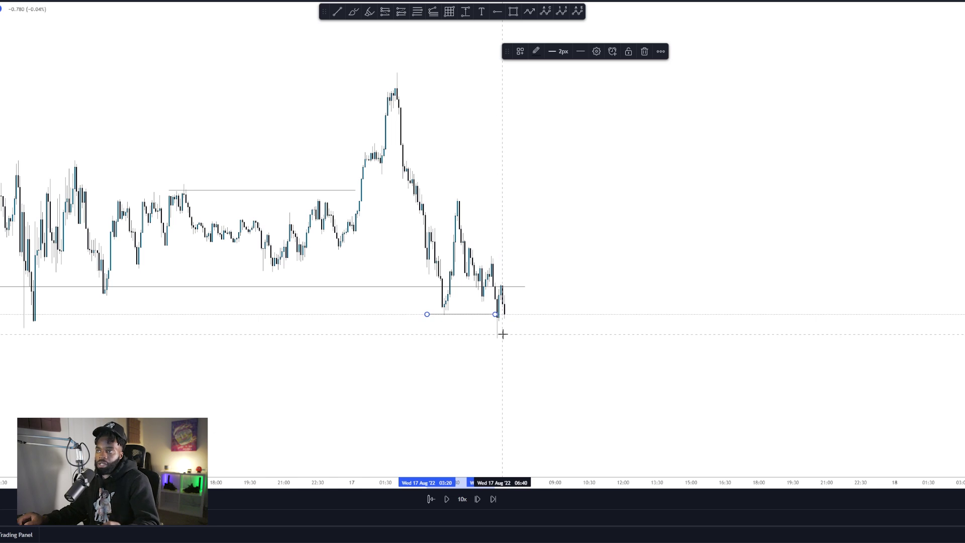
{"action": "scroll", "coordinate": [503, 334], "scroll_direction": "up", "scroll_amount": 3}
{"action": "left_click_drag", "start_coordinate": [408, 308], "coordinate": [636, 273]}
{"action": "scroll", "coordinate": [512, 280], "scroll_direction": "up", "scroll_amount": 5}
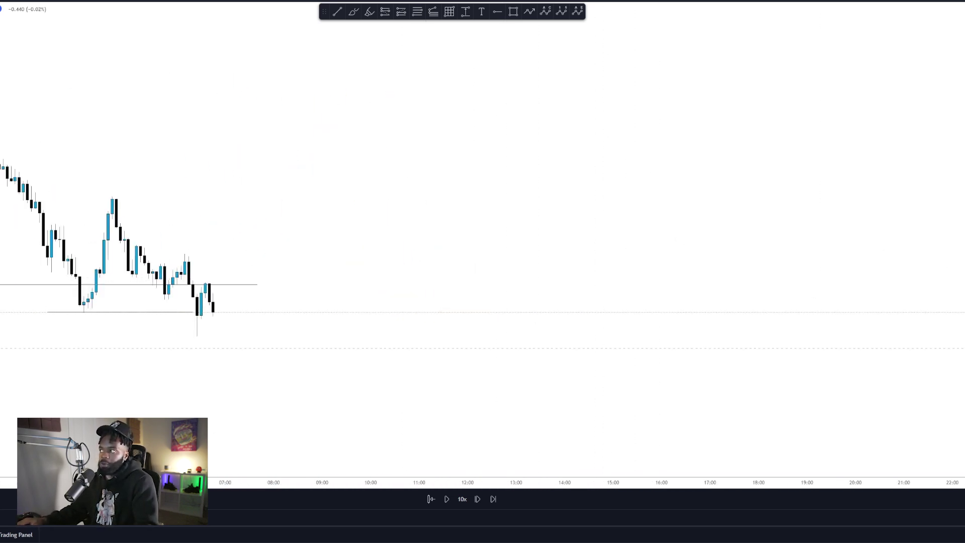
{"action": "left_click_drag", "start_coordinate": [962, 367], "coordinate": [963, 271]}
{"action": "left_click_drag", "start_coordinate": [606, 272], "coordinate": [802, 222]}
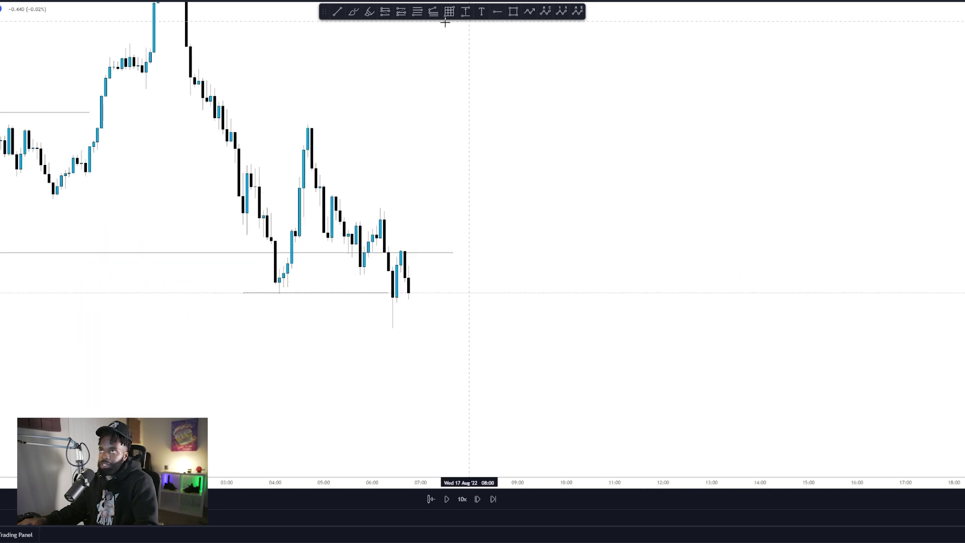
Draw grey zones at the 04:40 swing high and earlier high, extended to about 10:40 on 17 Aug
{"action": "left_click", "coordinate": [512, 11]}
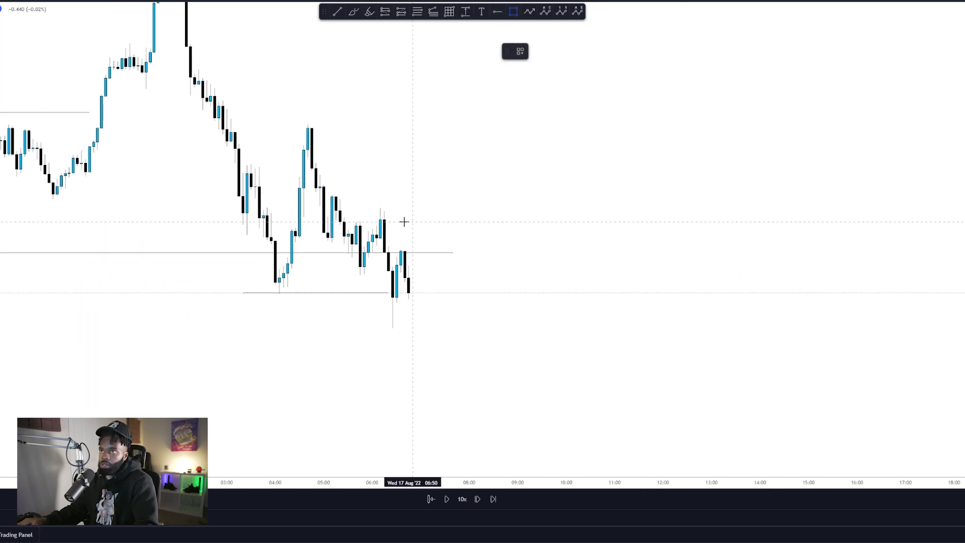
{"action": "left_click", "coordinate": [380, 216]}
{"action": "left_click", "coordinate": [477, 239]}
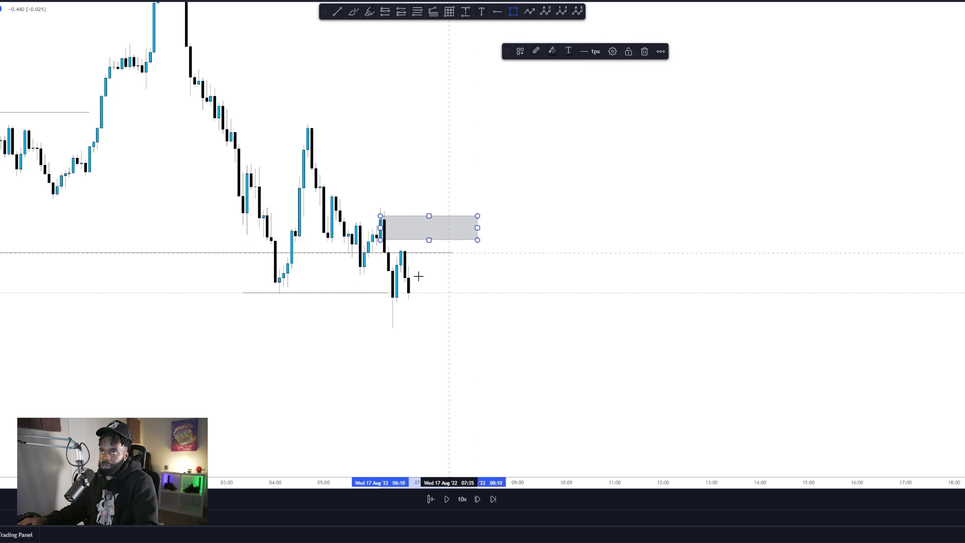
{"action": "left_click", "coordinate": [308, 127]}
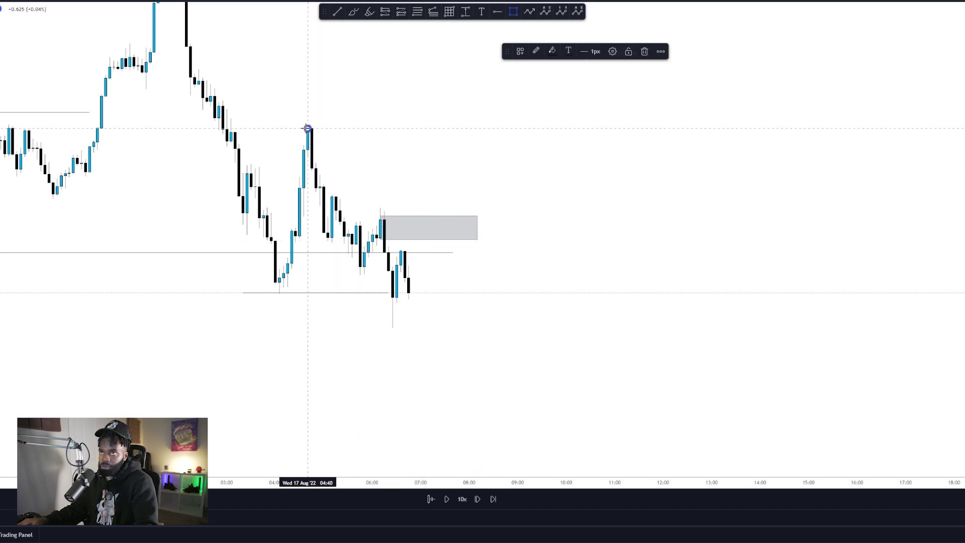
{"action": "left_click", "coordinate": [502, 152]}
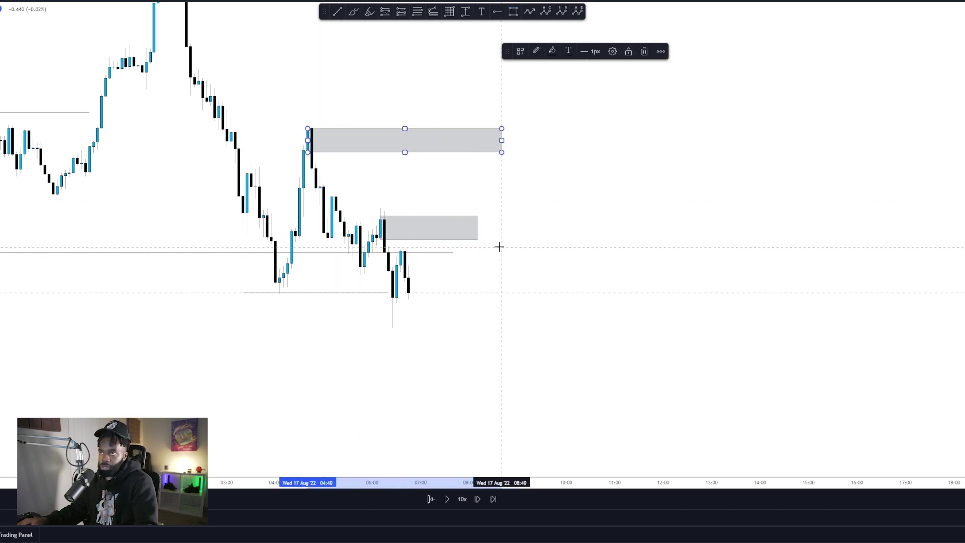
{"action": "left_click_drag", "start_coordinate": [477, 227], "coordinate": [599, 227]}
{"action": "left_click_drag", "start_coordinate": [502, 140], "coordinate": [592, 167]}
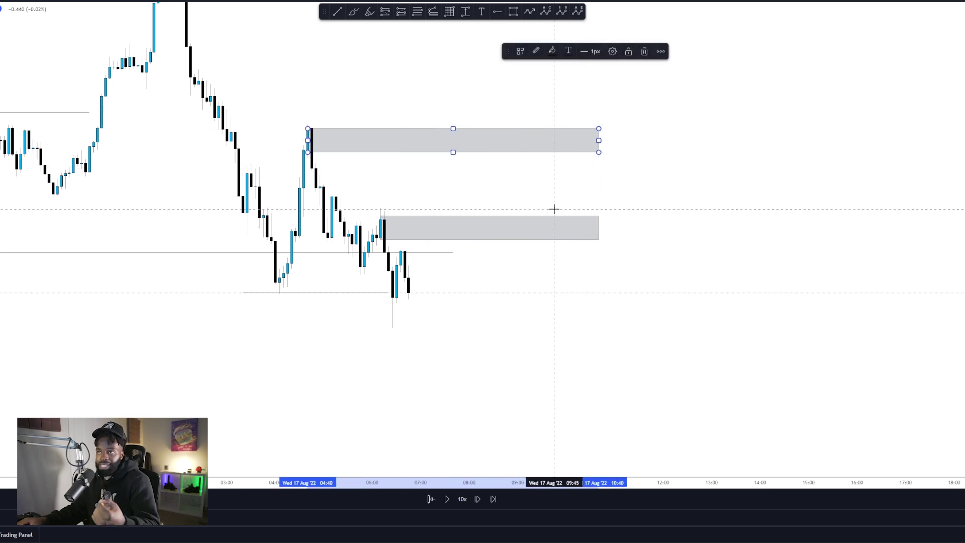
Sketch curved arrows from price up to the upper zone, then remove them
{"action": "left_click", "coordinate": [354, 11]}
{"action": "left_click", "coordinate": [411, 297]}
{"action": "left_click", "coordinate": [513, 163]}
{"action": "left_click", "coordinate": [184, 51]}
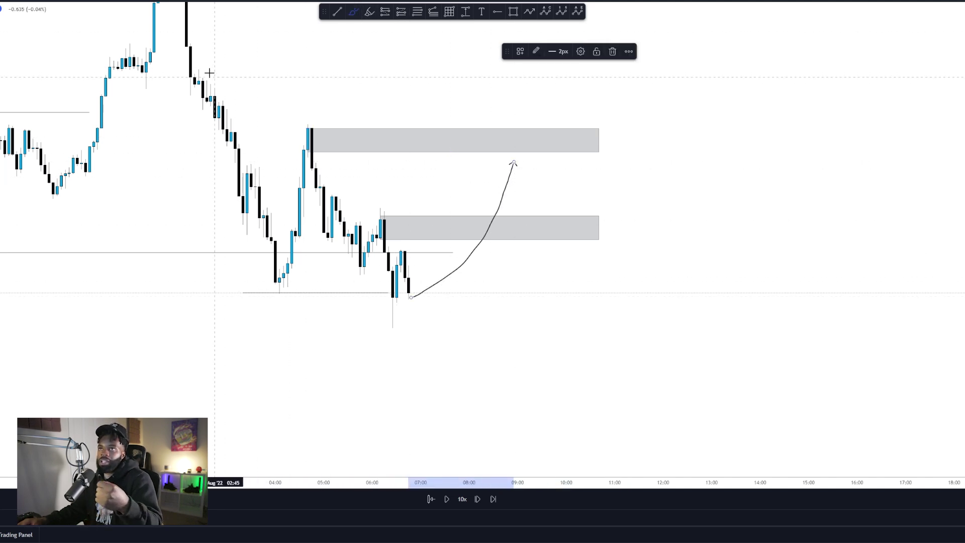
{"action": "left_click", "coordinate": [260, 277]}
{"action": "key", "text": "Delete"}
{"action": "left_click_drag", "start_coordinate": [412, 298], "coordinate": [534, 143]}
{"action": "key", "text": "ctrl+z"}
{"action": "key", "text": "ctrl+z"}
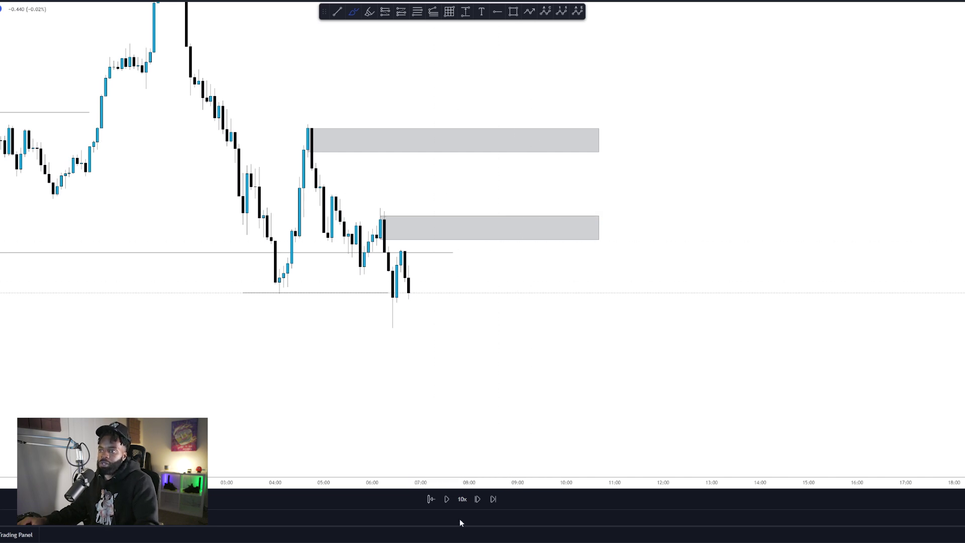
Step the bar replay forward ten bars
{"action": "left_click", "coordinate": [478, 498]}
{"action": "left_click", "coordinate": [477, 499]}
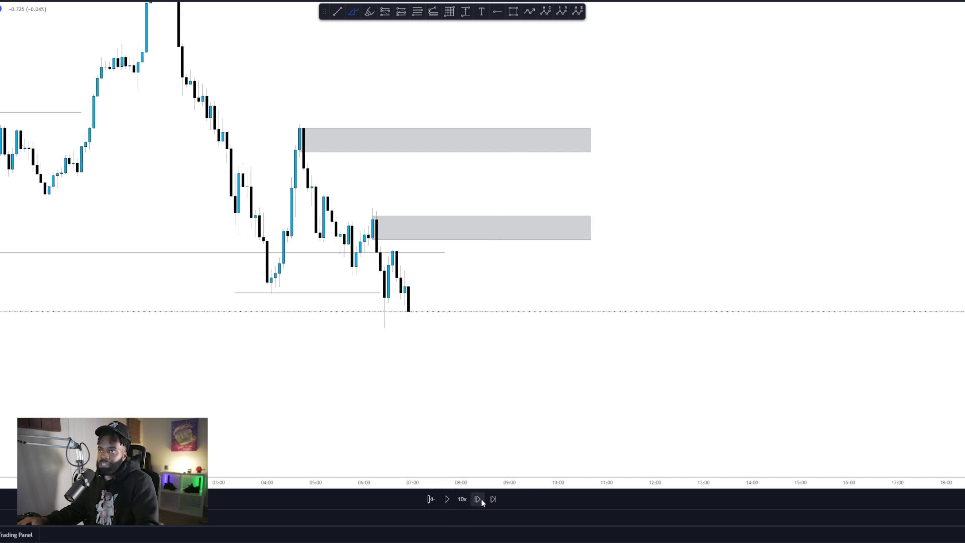
{"action": "left_click", "coordinate": [478, 499]}
{"action": "left_click", "coordinate": [478, 498]}
{"action": "left_click", "coordinate": [478, 498]}
{"action": "left_click", "coordinate": [478, 498]}
{"action": "left_click", "coordinate": [478, 498]}
{"action": "left_click", "coordinate": [478, 499]}
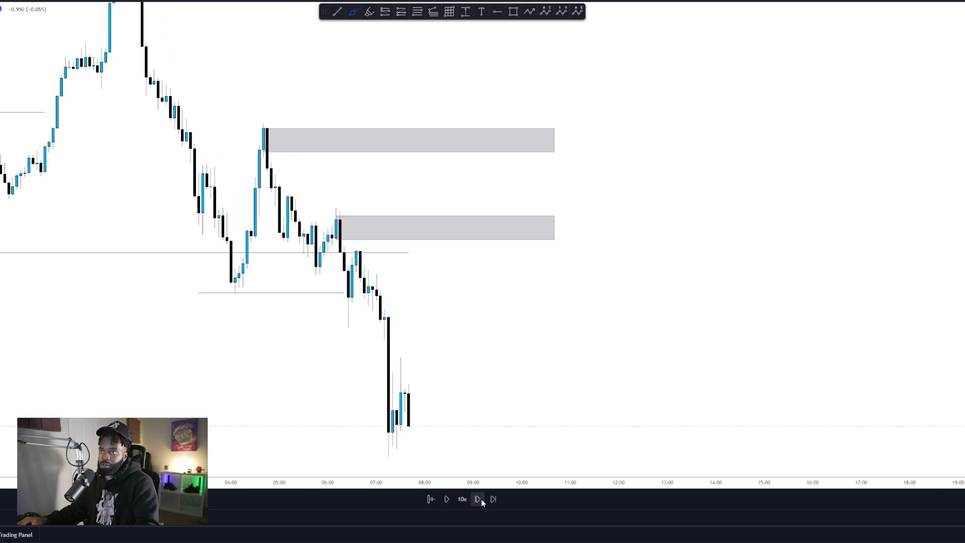
{"action": "left_click", "coordinate": [478, 498]}
{"action": "left_click", "coordinate": [478, 499]}
{"action": "left_click", "coordinate": [477, 498]}
{"action": "left_click", "coordinate": [478, 499]}
{"action": "left_click", "coordinate": [481, 500]}
{"action": "left_click", "coordinate": [481, 500]}
{"action": "left_click", "coordinate": [481, 500]}
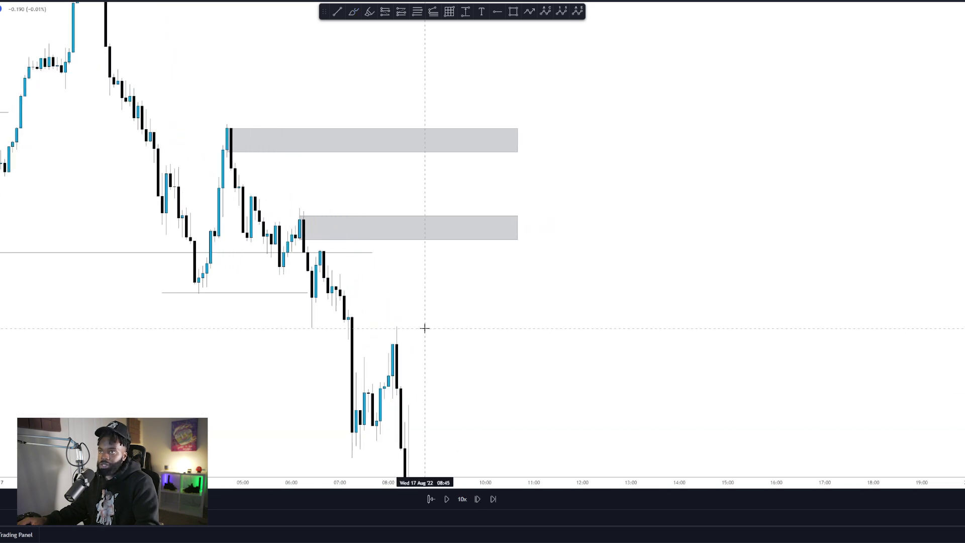
Delete the two old grey rectangles and the old horizontal line
{"action": "left_click_drag", "start_coordinate": [425, 329], "coordinate": [509, 173]}
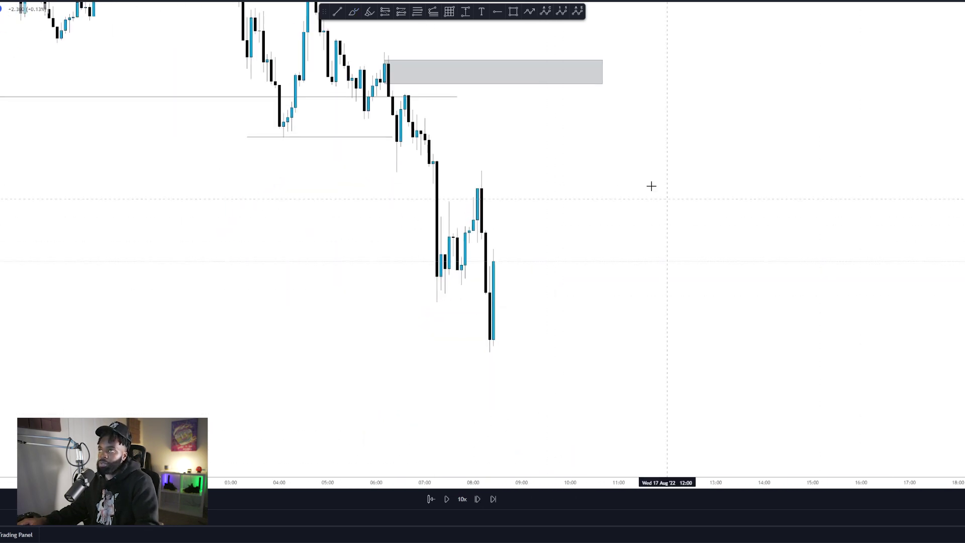
{"action": "scroll", "coordinate": [652, 184], "scroll_direction": "down", "scroll_amount": 3}
{"action": "left_click_drag", "start_coordinate": [700, 146], "coordinate": [635, 220]}
{"action": "left_click_drag", "start_coordinate": [689, 183], "coordinate": [593, 41]}
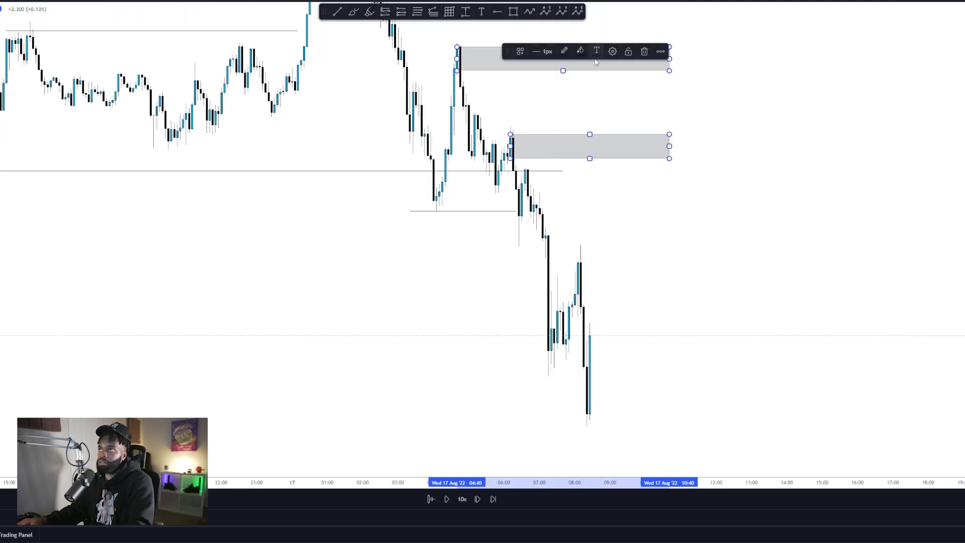
{"action": "key", "text": "Delete"}
{"action": "left_click_drag", "start_coordinate": [681, 275], "coordinate": [582, 191]}
{"action": "left_click", "coordinate": [393, 127]}
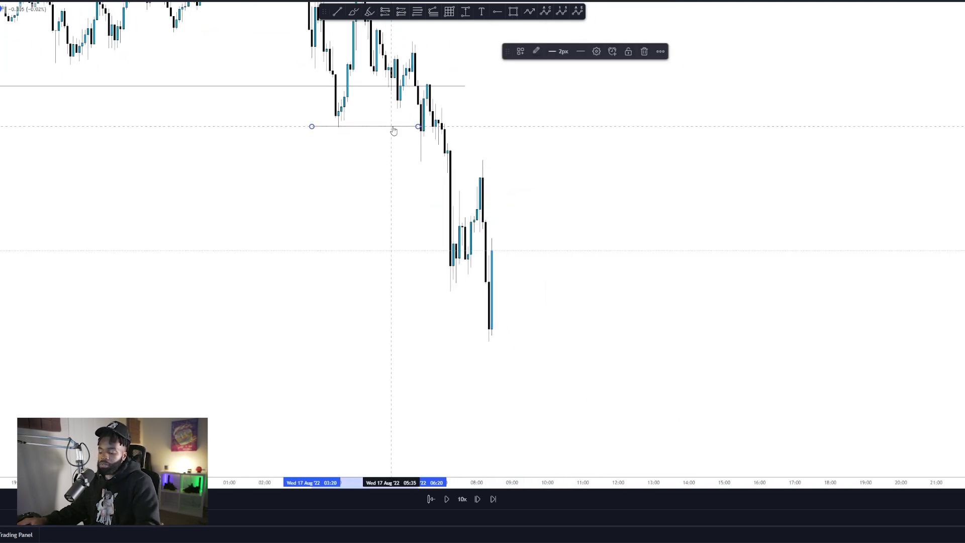
{"action": "key", "text": "Delete"}
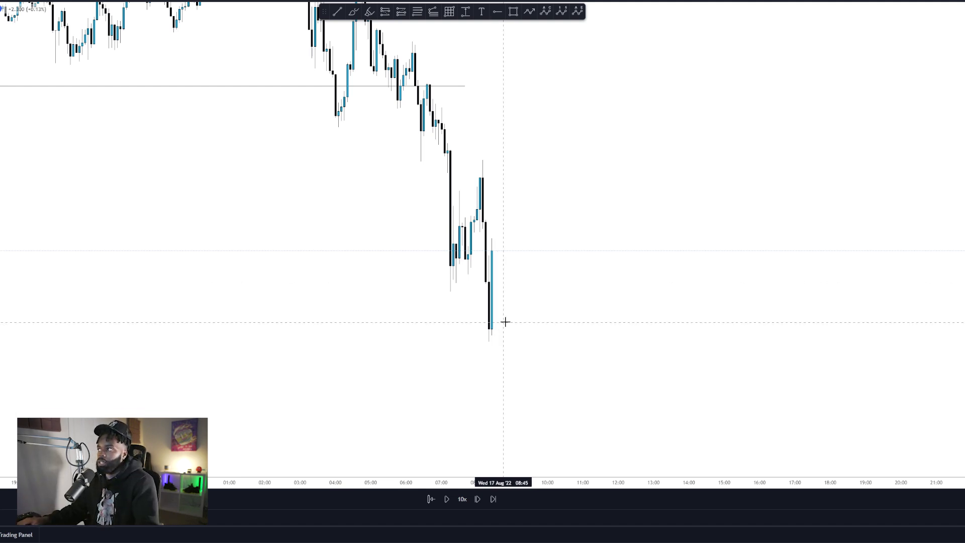
Draw level lines at the recent low and the bounce high
{"action": "left_click_drag", "start_coordinate": [963, 256], "coordinate": [963, 354]}
{"action": "left_click_drag", "start_coordinate": [718, 304], "coordinate": [643, 348]}
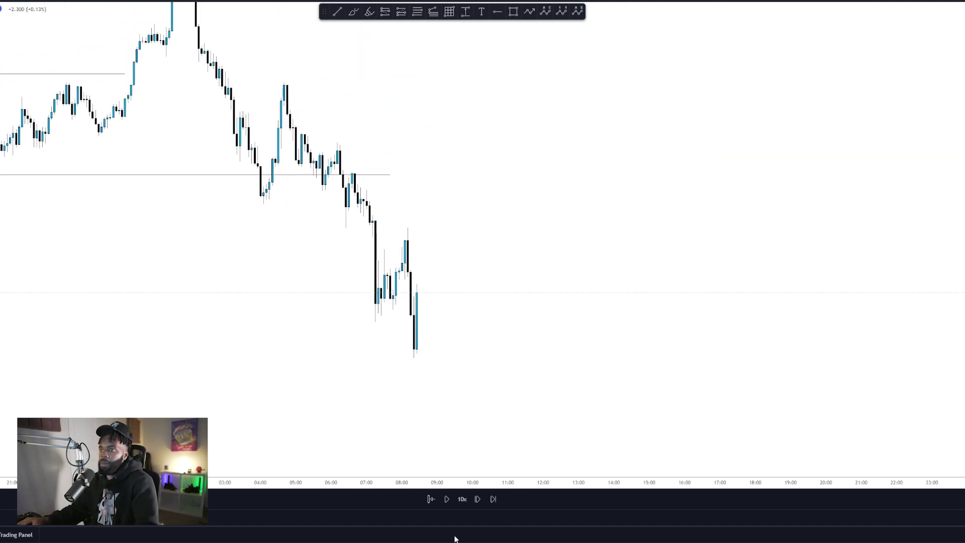
{"action": "left_click", "coordinate": [337, 12]}
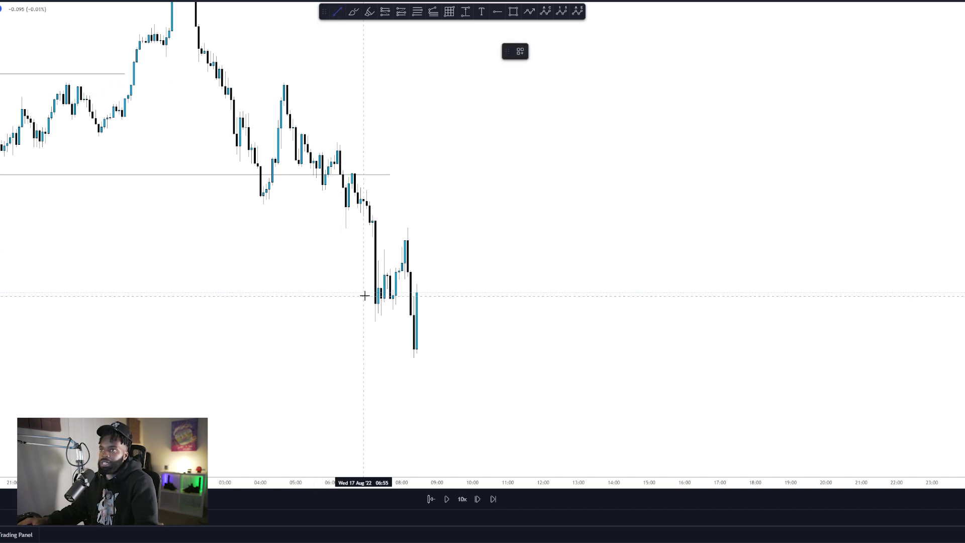
{"action": "left_click", "coordinate": [370, 316]}
{"action": "left_click", "coordinate": [420, 319]}
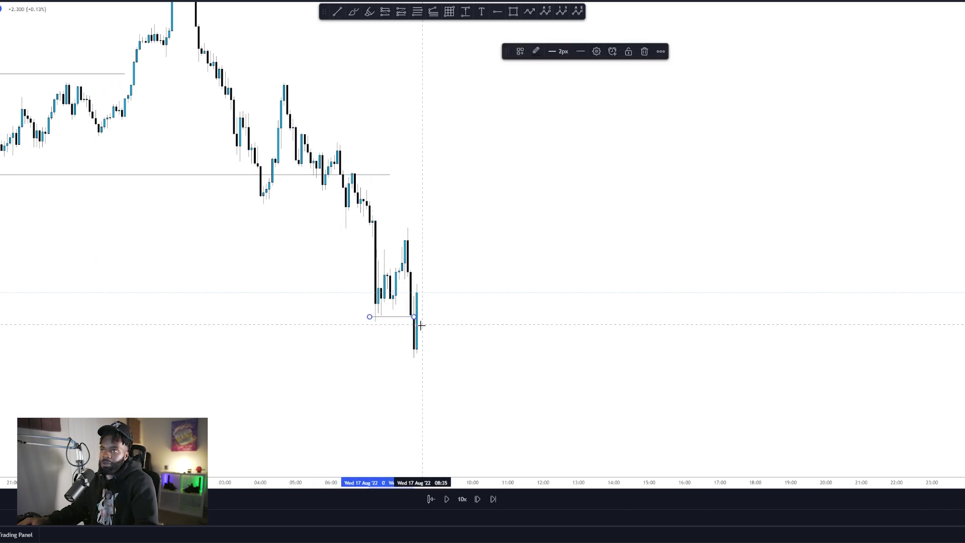
{"action": "key", "text": "alt+t"}
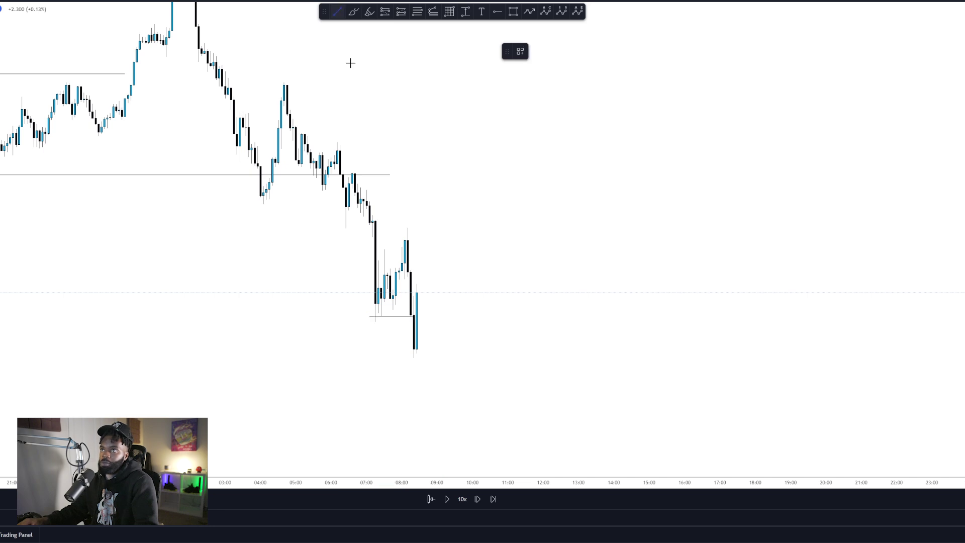
{"action": "left_click", "coordinate": [392, 238]}
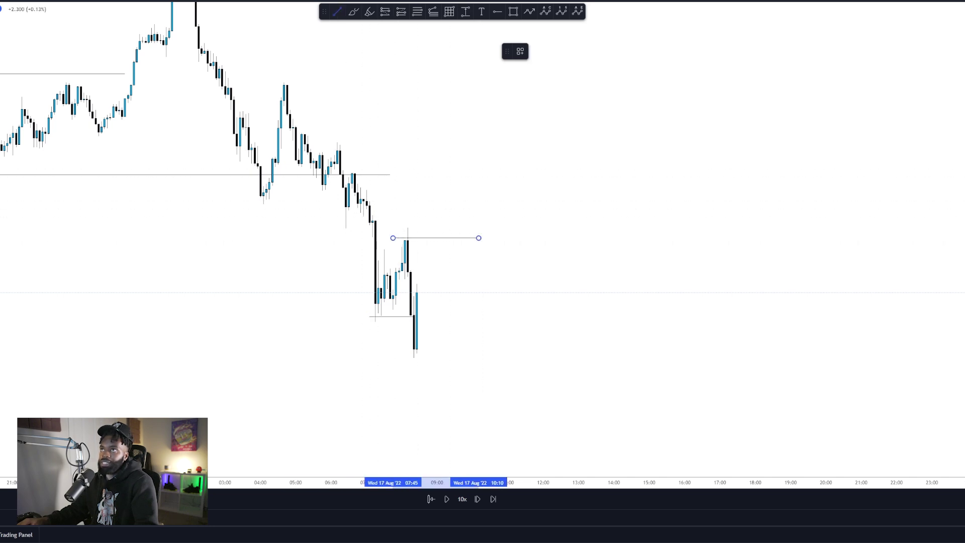
Draw grey supply zones over the breakdown candles and higher peak, then replay to 08:50, 17 Aug
{"action": "mouse_move", "coordinate": [346, 173]}
{"action": "left_mouse_down"}
{"action": "mouse_move", "coordinate": [543, 207]}
{"action": "mouse_move", "coordinate": [595, 205]}
{"action": "left_mouse_up"}
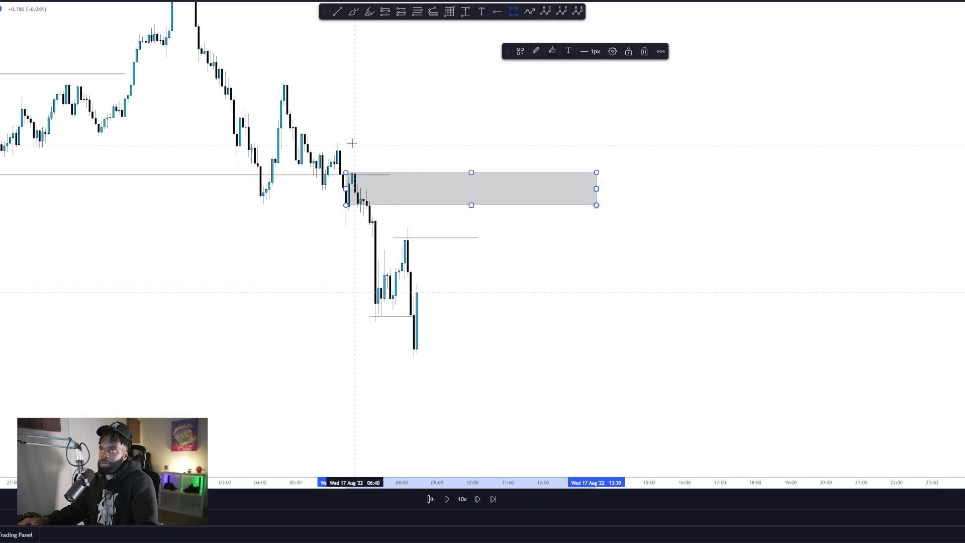
{"action": "mouse_move", "coordinate": [281, 86]}
{"action": "left_mouse_down"}
{"action": "mouse_move", "coordinate": [364, 101]}
{"action": "mouse_move", "coordinate": [614, 111]}
{"action": "left_mouse_up"}
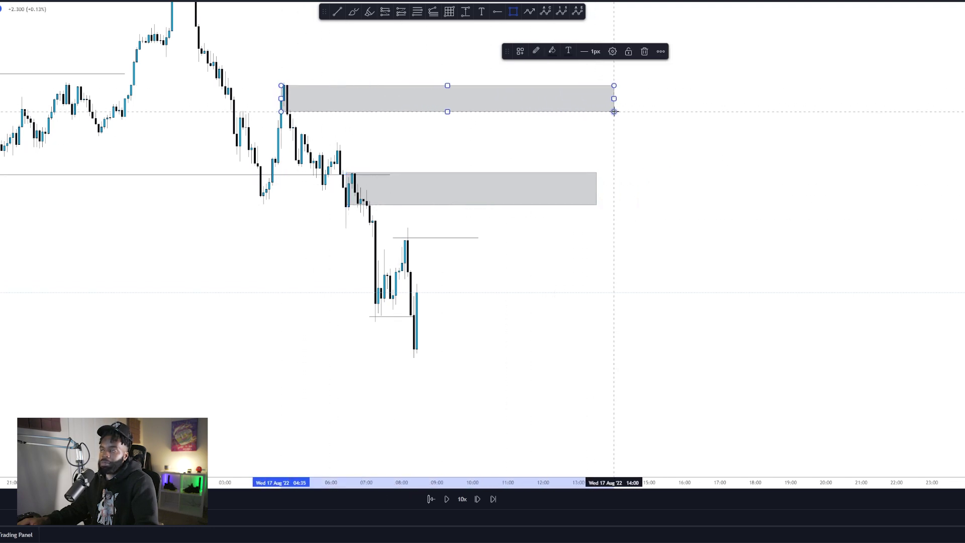
{"action": "left_click", "coordinate": [478, 498]}
{"action": "left_click", "coordinate": [478, 498]}
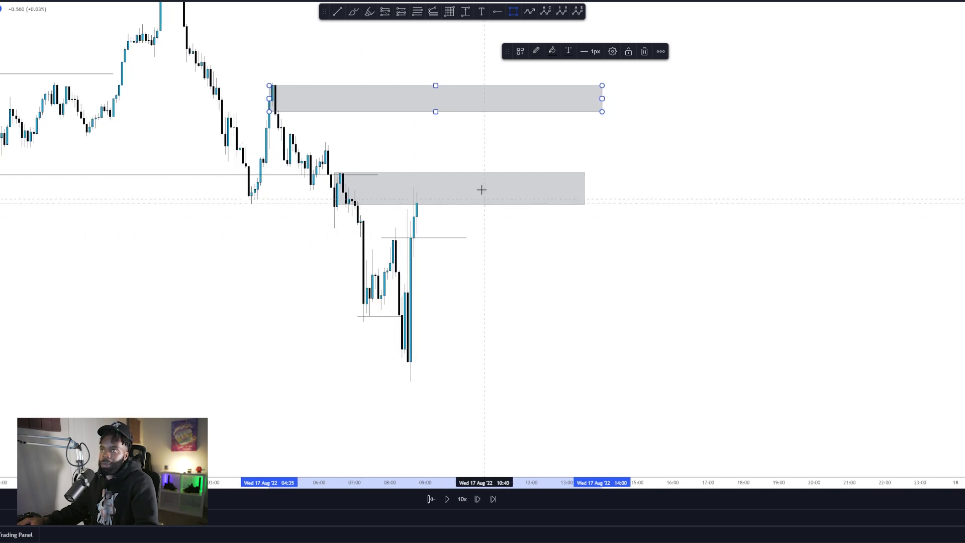
{"action": "key", "text": "Escape"}
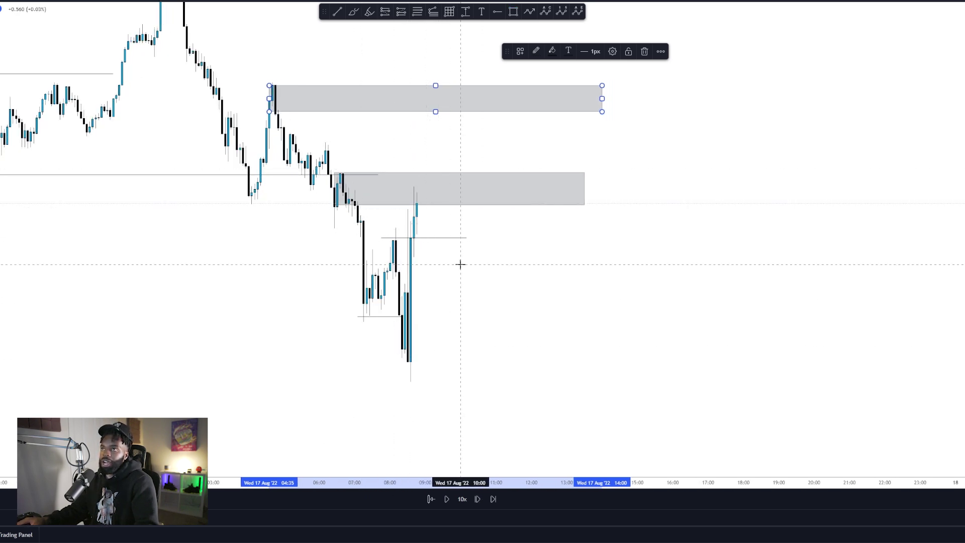
{"action": "scroll", "coordinate": [450, 267], "scroll_direction": "up", "scroll_amount": 2}
{"action": "left_click_drag", "start_coordinate": [357, 280], "coordinate": [484, 312]}
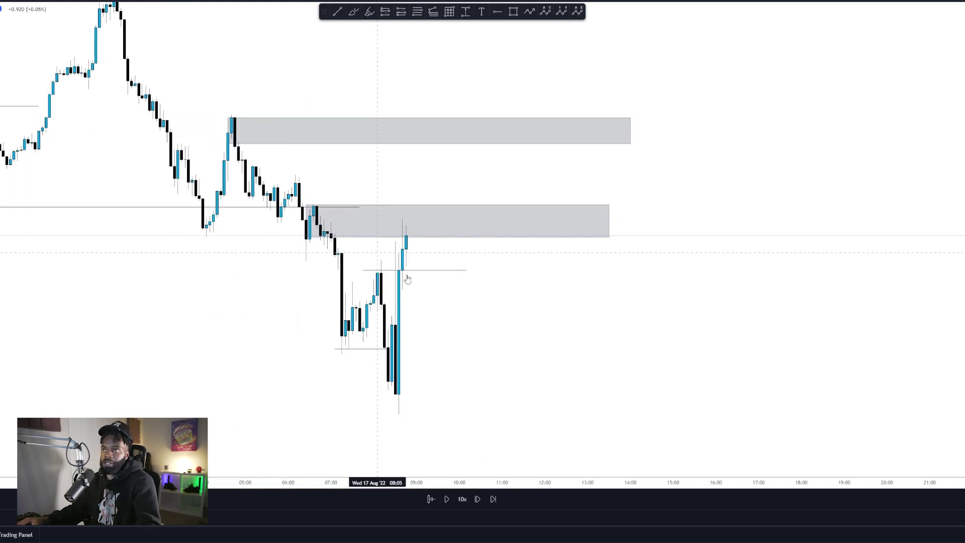
{"action": "left_click", "coordinate": [478, 501]}
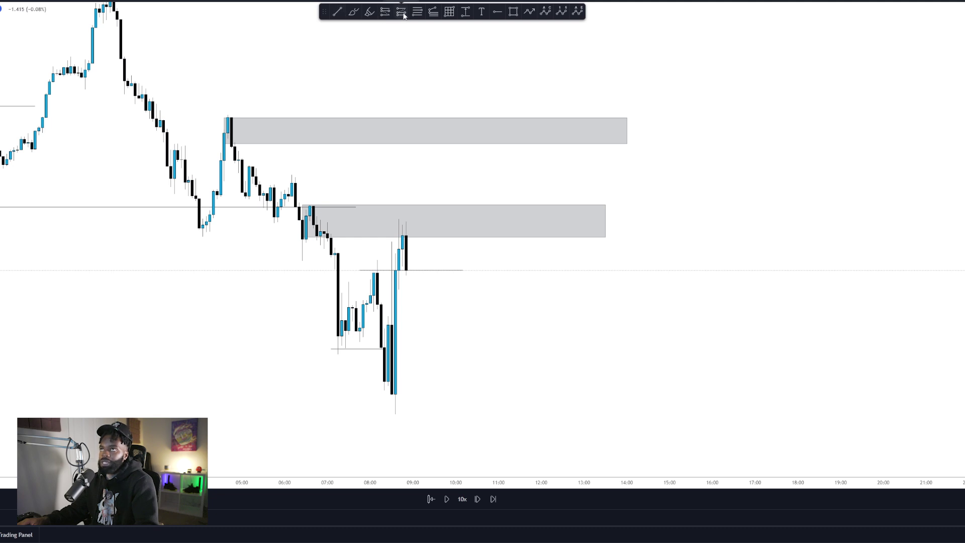
Place a short position at the entry, stop above the supply zone, target at 1:1
{"action": "left_click", "coordinate": [387, 15]}
{"action": "left_click", "coordinate": [405, 270]}
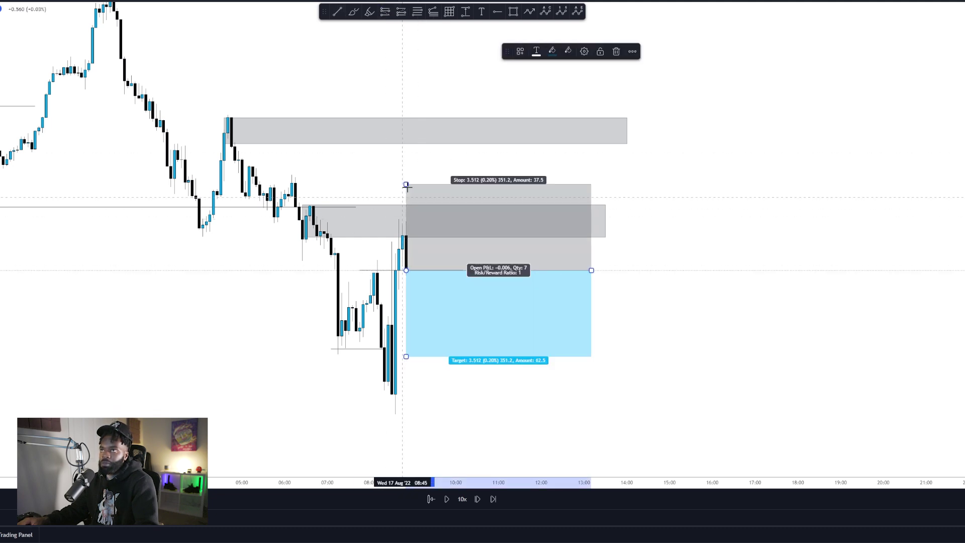
{"action": "left_click_drag", "start_coordinate": [406, 184], "coordinate": [406, 191]}
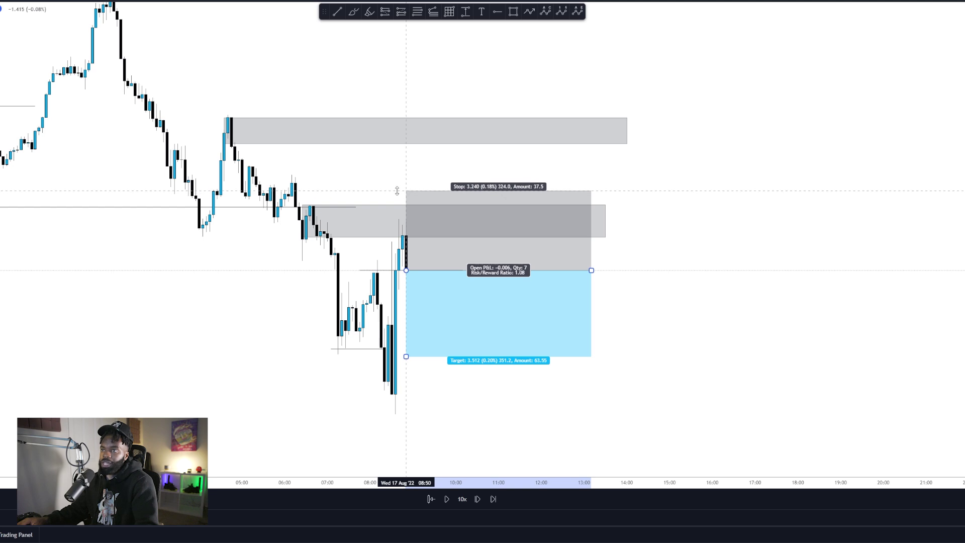
{"action": "left_click_drag", "start_coordinate": [406, 356], "coordinate": [403, 350]}
Add red horizontal lines at two target levels and extend the target to the recent low
{"action": "left_click", "coordinate": [497, 11]}
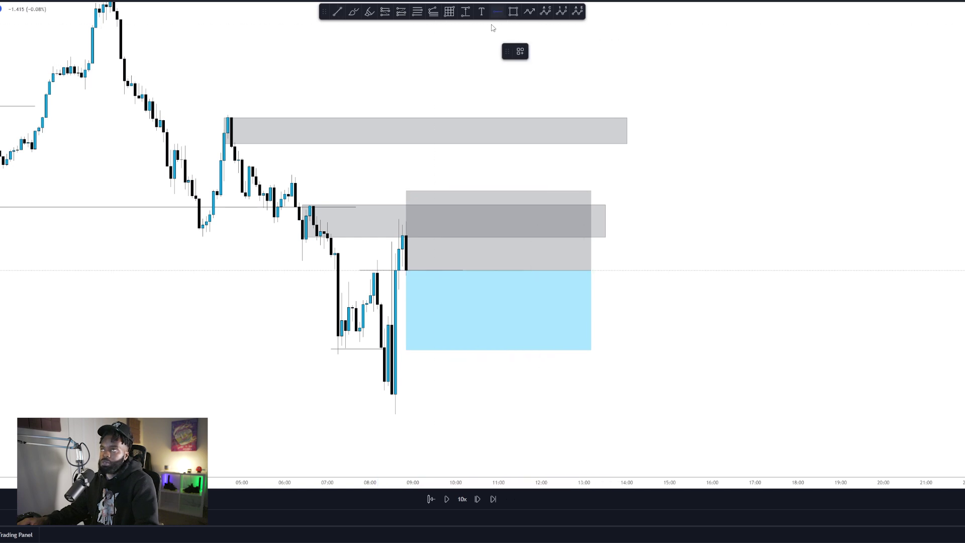
{"action": "left_click", "coordinate": [376, 350]}
{"action": "mouse_move", "coordinate": [403, 350]}
{"action": "left_mouse_down"}
{"action": "mouse_move", "coordinate": [392, 415]}
{"action": "mouse_move", "coordinate": [413, 342]}
{"action": "left_mouse_up"}
{"action": "left_click", "coordinate": [497, 11]}
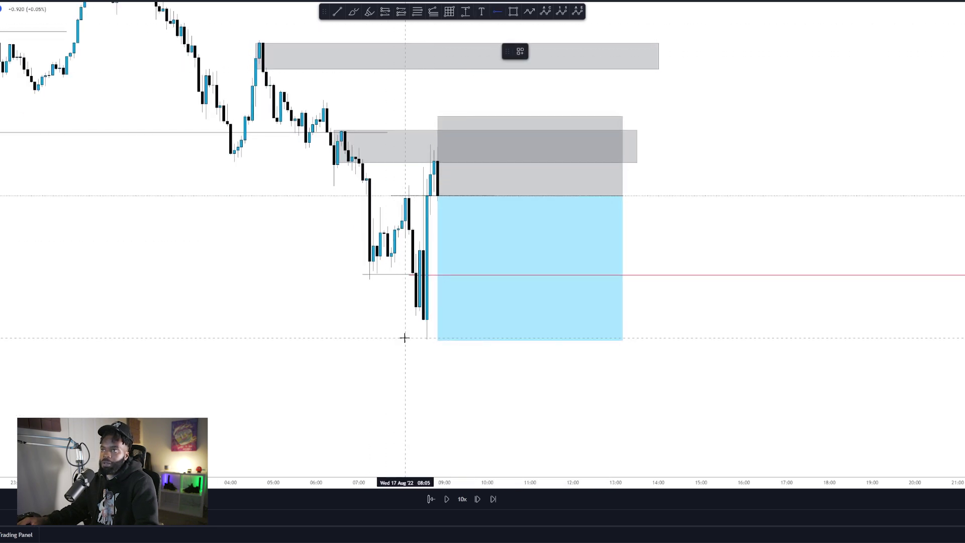
{"action": "left_click", "coordinate": [404, 338]}
Compress the price scale and play the replay for a few bars
{"action": "scroll", "coordinate": [466, 243], "scroll_direction": "down", "scroll_amount": 6}
{"action": "left_click_drag", "start_coordinate": [962, 274], "coordinate": [754, 377]}
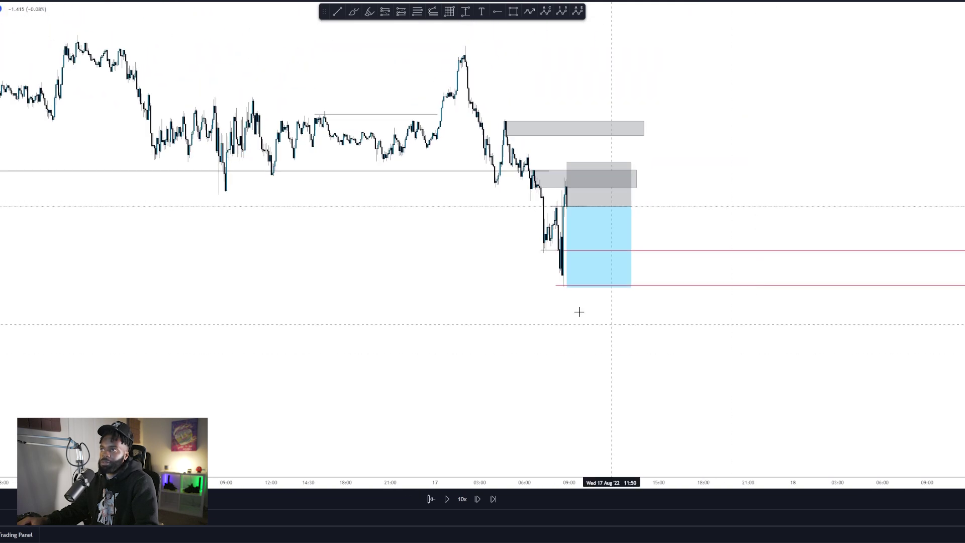
{"action": "left_click_drag", "start_coordinate": [646, 340], "coordinate": [460, 282]}
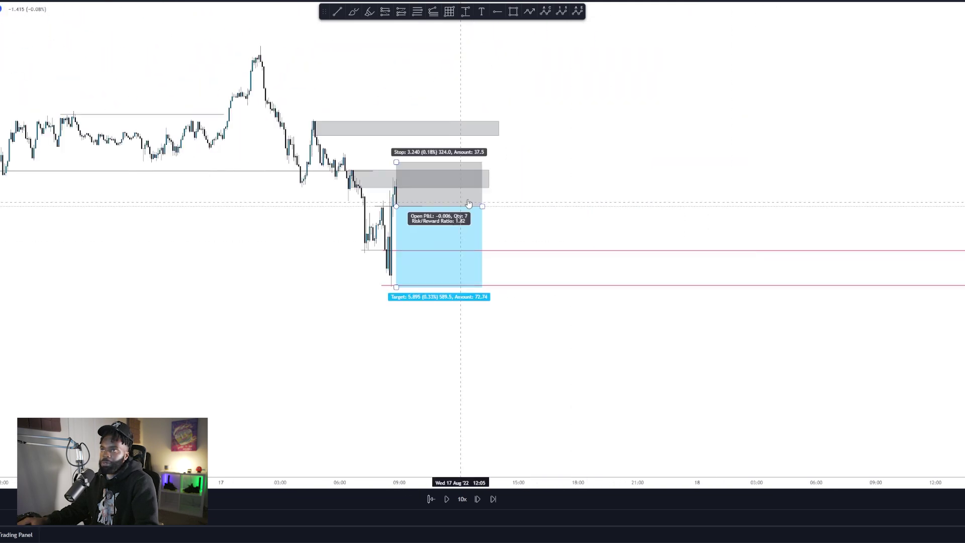
{"action": "left_click", "coordinate": [447, 498]}
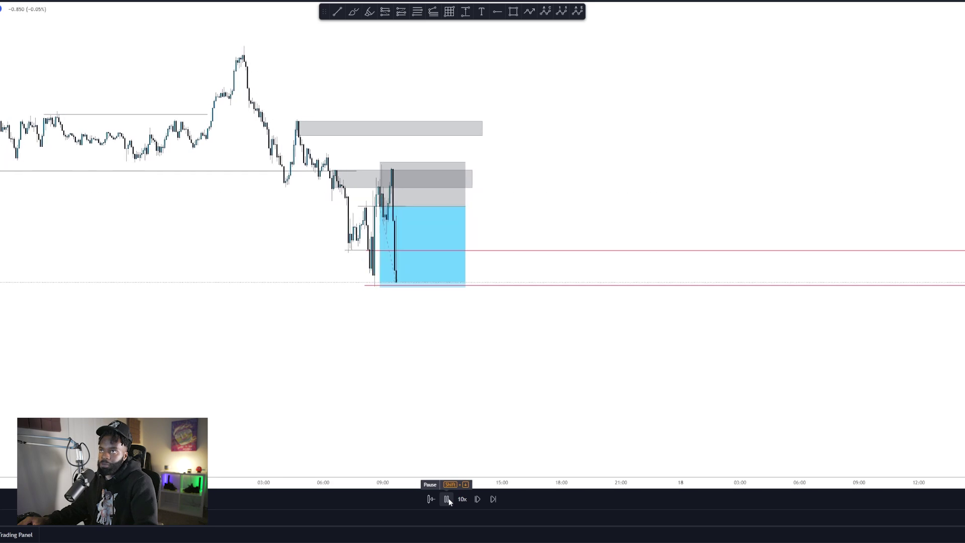
{"action": "left_click", "coordinate": [448, 499]}
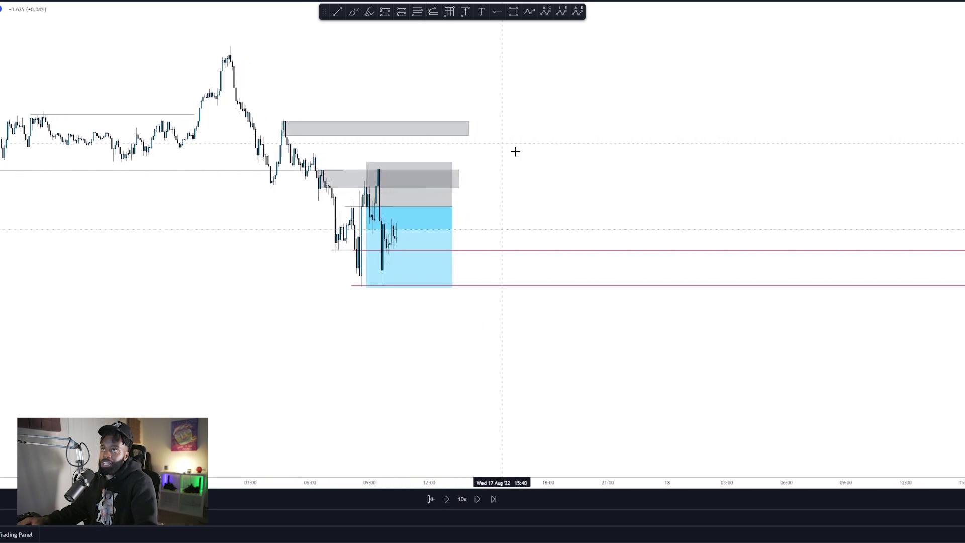
Replay until price drops through the target, then end the trade box at that bar
{"action": "left_click_drag", "start_coordinate": [495, 136], "coordinate": [774, 217]}
{"action": "scroll", "coordinate": [603, 309], "scroll_direction": "up", "scroll_amount": 3}
{"action": "left_click_drag", "start_coordinate": [233, 226], "coordinate": [416, 227]}
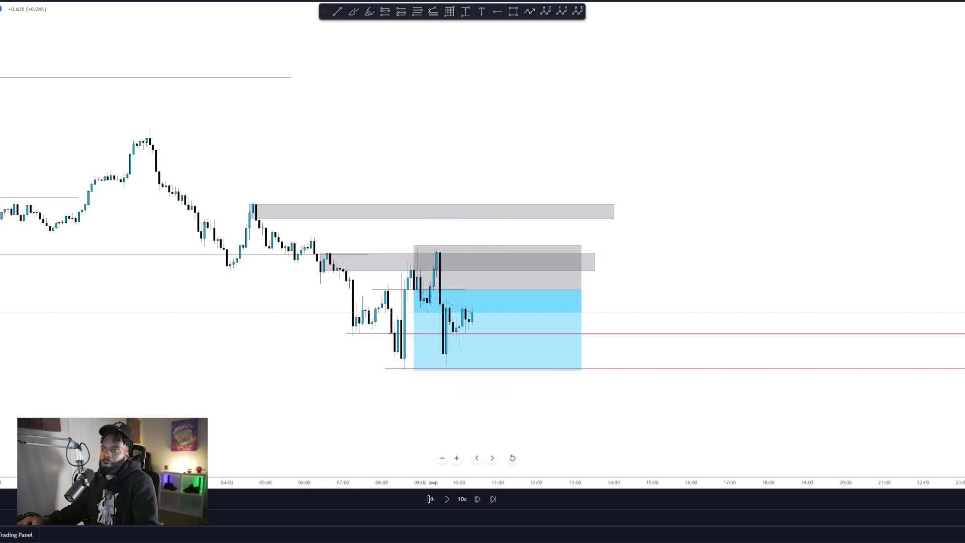
{"action": "left_click", "coordinate": [447, 498]}
{"action": "left_click", "coordinate": [447, 497]}
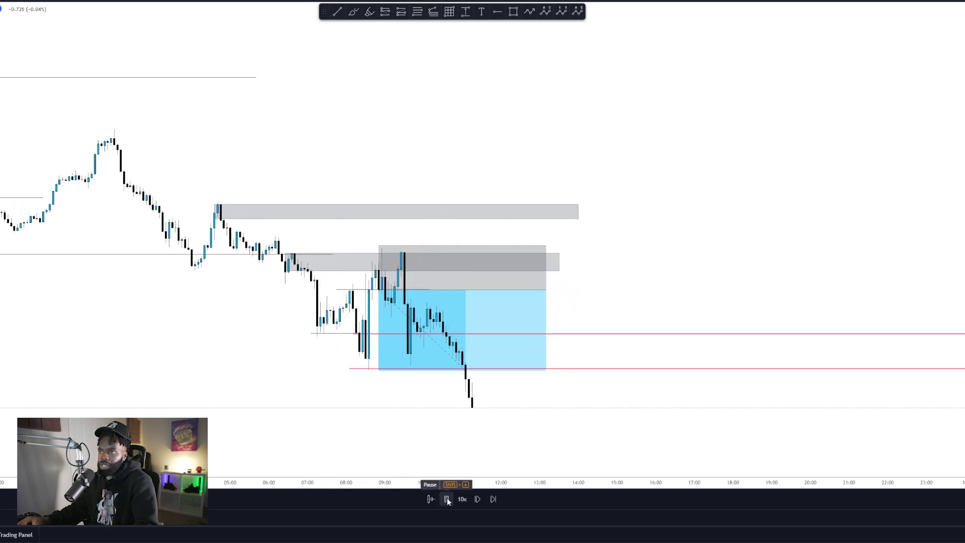
{"action": "left_click_drag", "start_coordinate": [539, 289], "coordinate": [459, 290]}
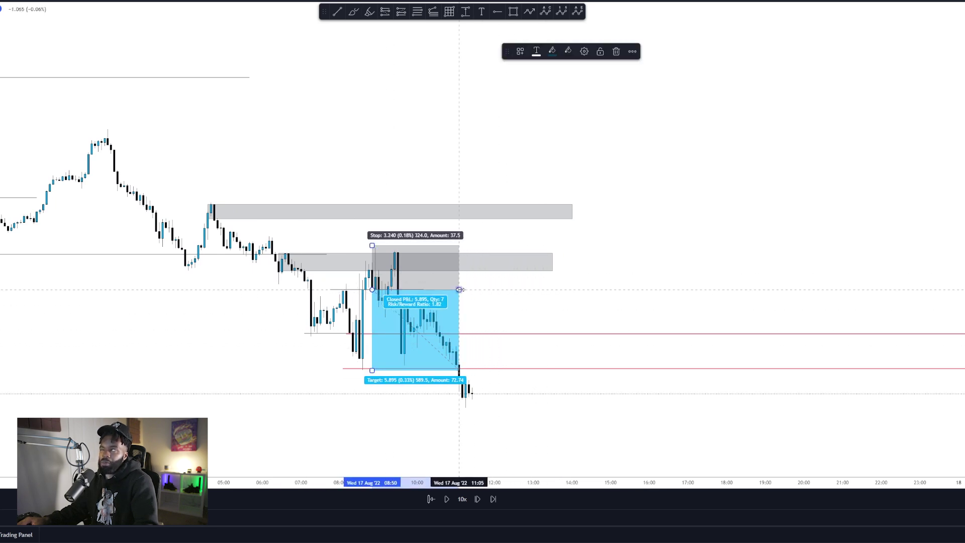
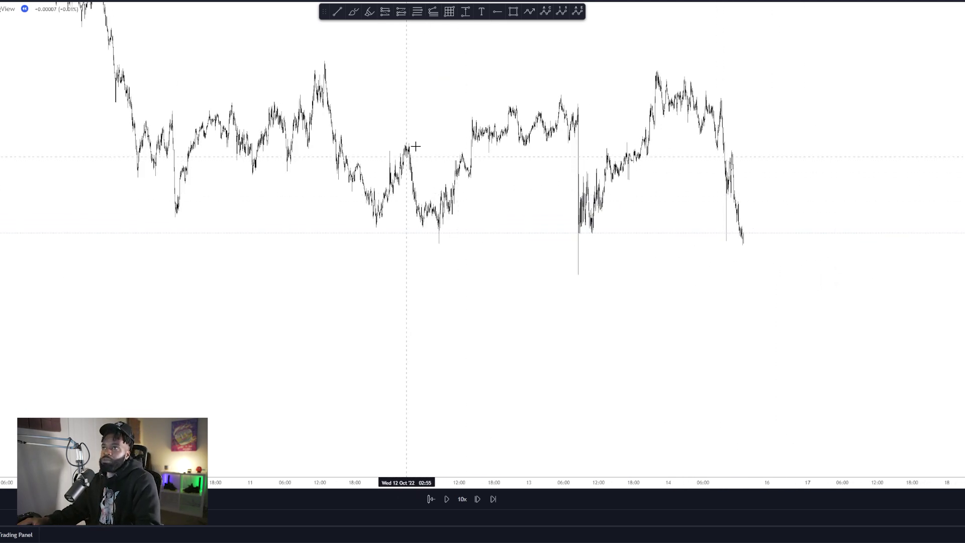
Draw horizontal trend lines across the range low and the range high
{"action": "left_click", "coordinate": [338, 13]}
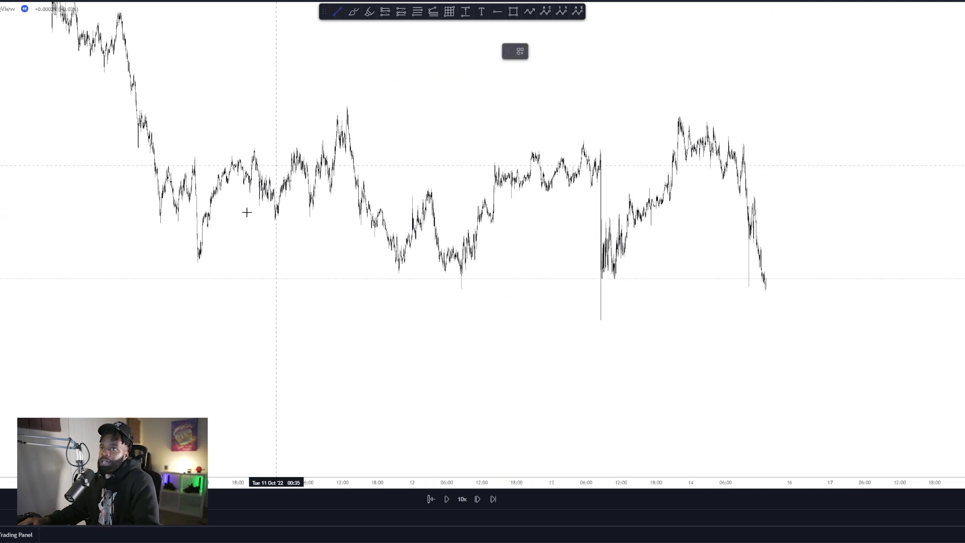
{"action": "left_click", "coordinate": [207, 303]}
{"action": "left_click", "coordinate": [935, 302]}
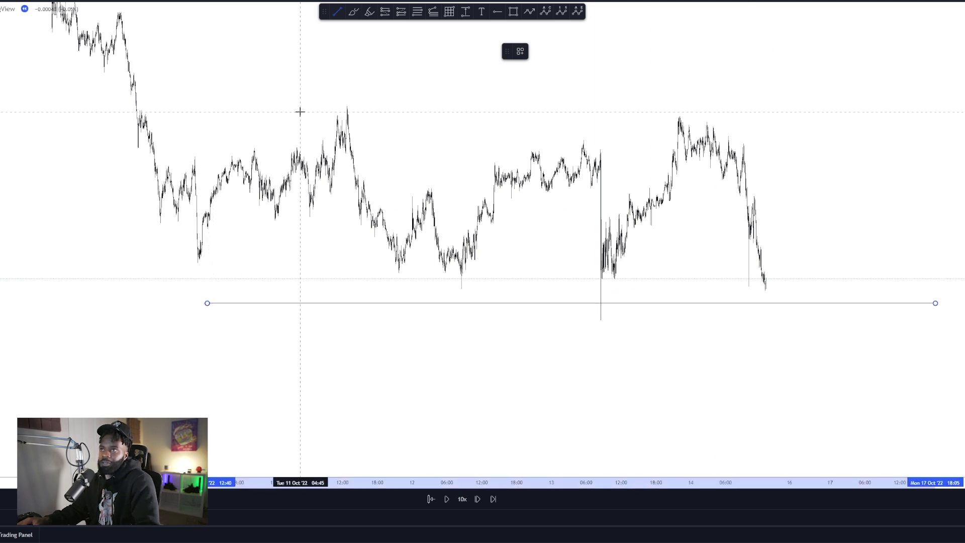
{"action": "left_click", "coordinate": [240, 115]}
{"action": "left_click", "coordinate": [948, 115]}
Zoom in on the latest candles and stretch the price scale for a close view
{"action": "scroll", "coordinate": [689, 187], "scroll_direction": "down", "scroll_amount": 5}
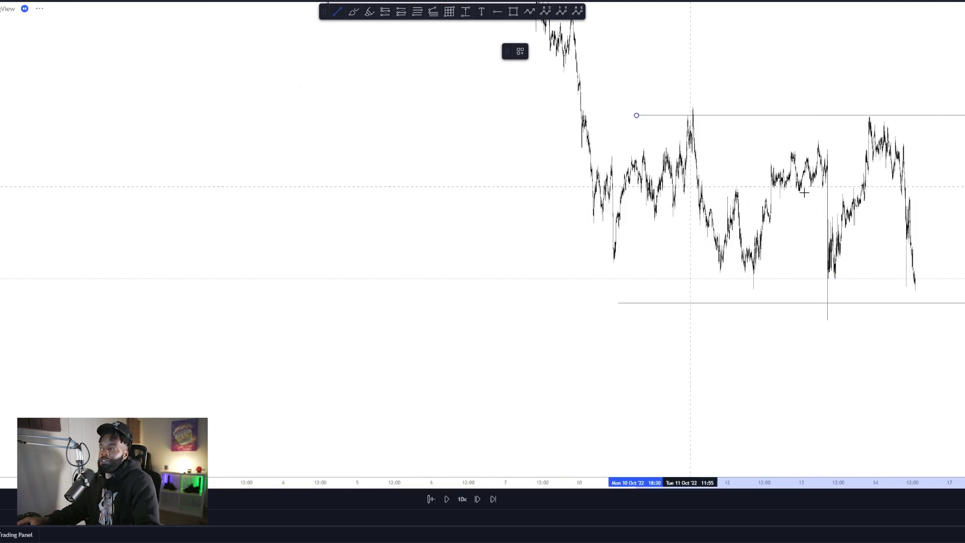
{"action": "left_click", "coordinate": [962, 159]}
{"action": "left_click_drag", "start_coordinate": [963, 173], "coordinate": [810, 215]}
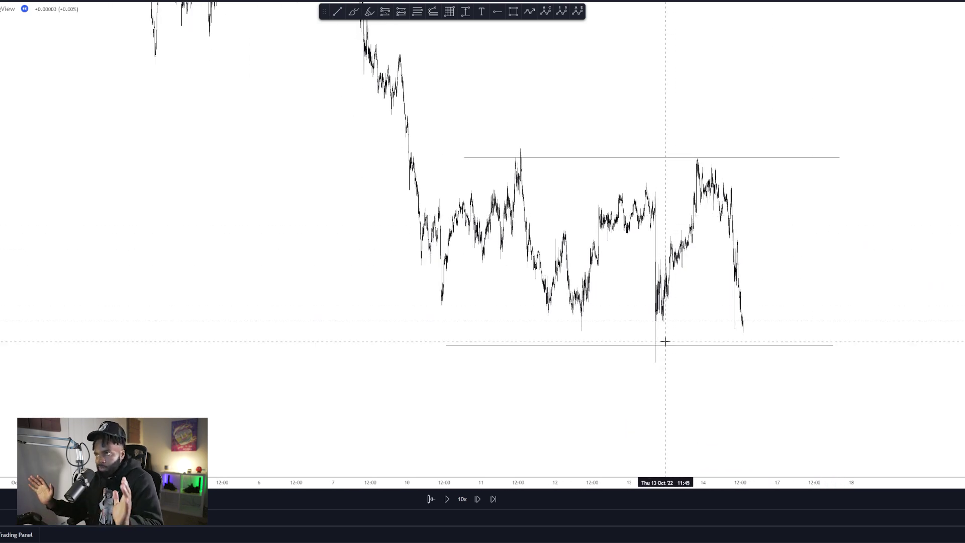
{"action": "scroll", "coordinate": [665, 342], "scroll_direction": "up", "scroll_amount": 2}
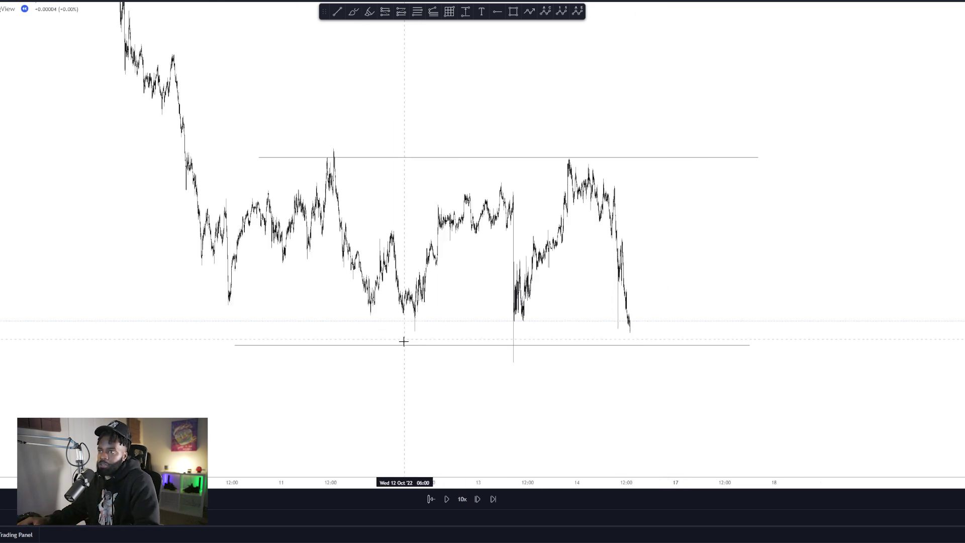
{"action": "scroll", "coordinate": [314, 242], "scroll_direction": "up", "scroll_amount": 3}
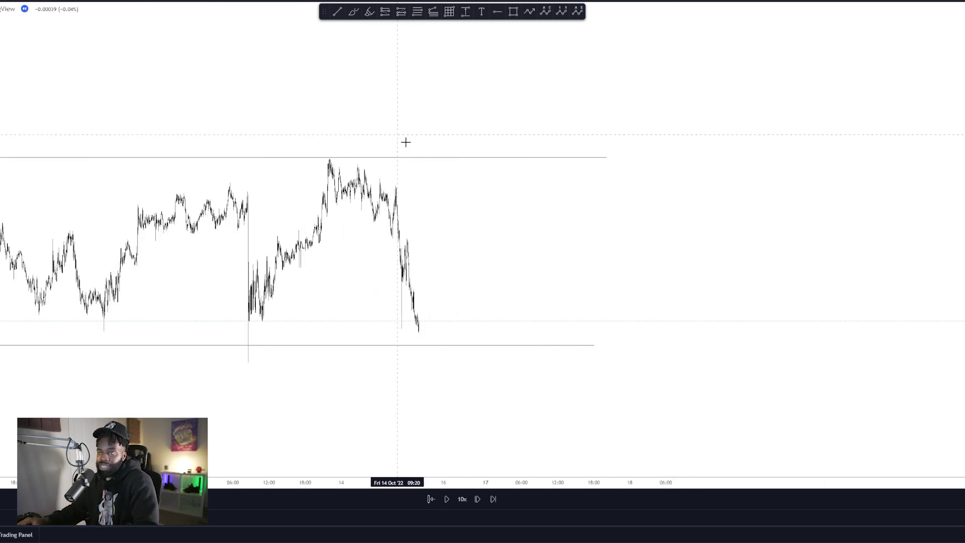
{"action": "left_click_drag", "start_coordinate": [544, 241], "coordinate": [931, 297]}
{"action": "scroll", "coordinate": [931, 297], "scroll_direction": "up", "scroll_amount": 6}
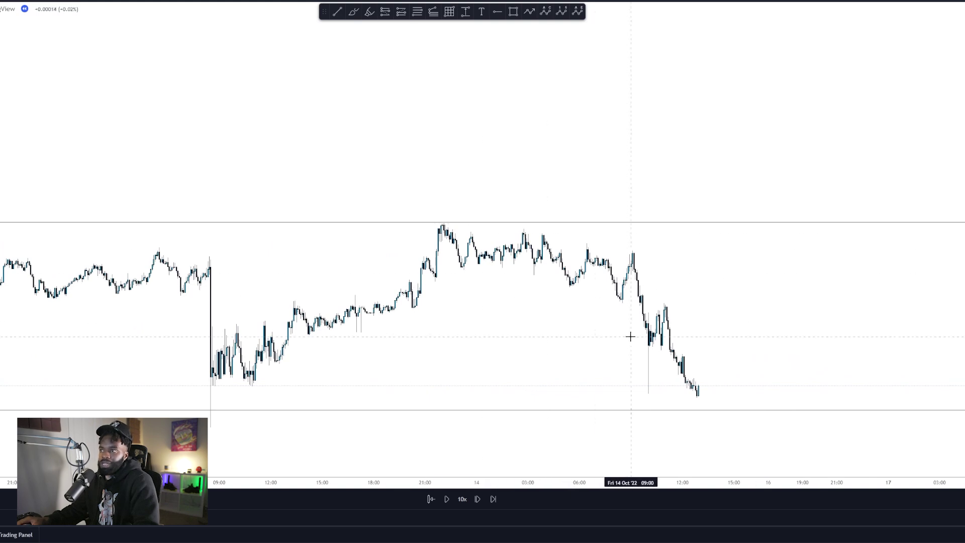
{"action": "scroll", "coordinate": [488, 349], "scroll_direction": "up", "scroll_amount": 2}
{"action": "left_click_drag", "start_coordinate": [489, 349], "coordinate": [669, 284]}
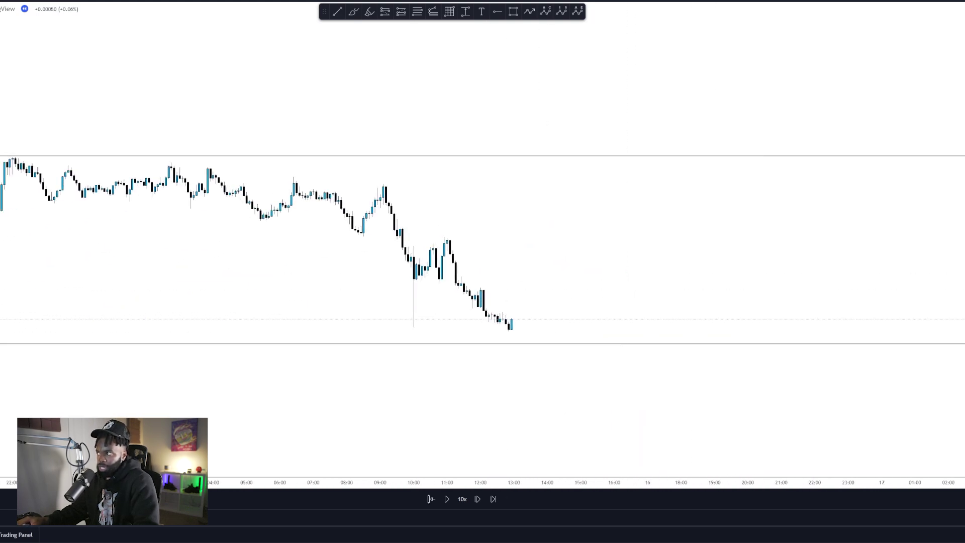
{"action": "left_click_drag", "start_coordinate": [964, 404], "coordinate": [964, 121]}
{"action": "left_click_drag", "start_coordinate": [576, 362], "coordinate": [616, 262]}
{"action": "scroll", "coordinate": [322, 89], "scroll_direction": "up", "scroll_amount": 5}
{"action": "left_click_drag", "start_coordinate": [473, 205], "coordinate": [477, 207]}
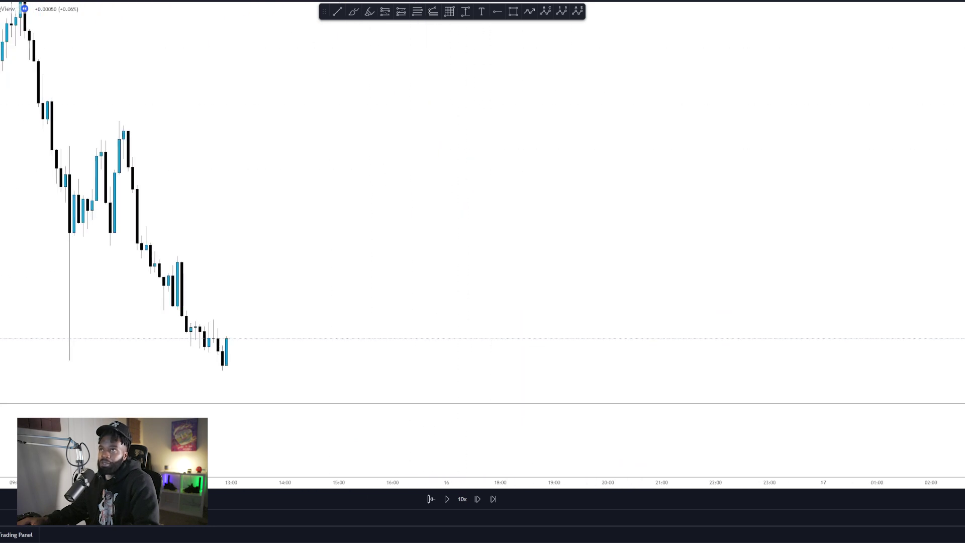
Draw upper and lower grey supply-zone rectangles over the sell-off's pullbacks
{"action": "left_click", "coordinate": [513, 12]}
{"action": "left_click_drag", "start_coordinate": [134, 137], "coordinate": [509, 162]}
{"action": "mouse_move", "coordinate": [173, 262]}
{"action": "left_mouse_down"}
{"action": "mouse_move", "coordinate": [360, 306]}
{"action": "mouse_move", "coordinate": [505, 308]}
{"action": "left_mouse_up"}
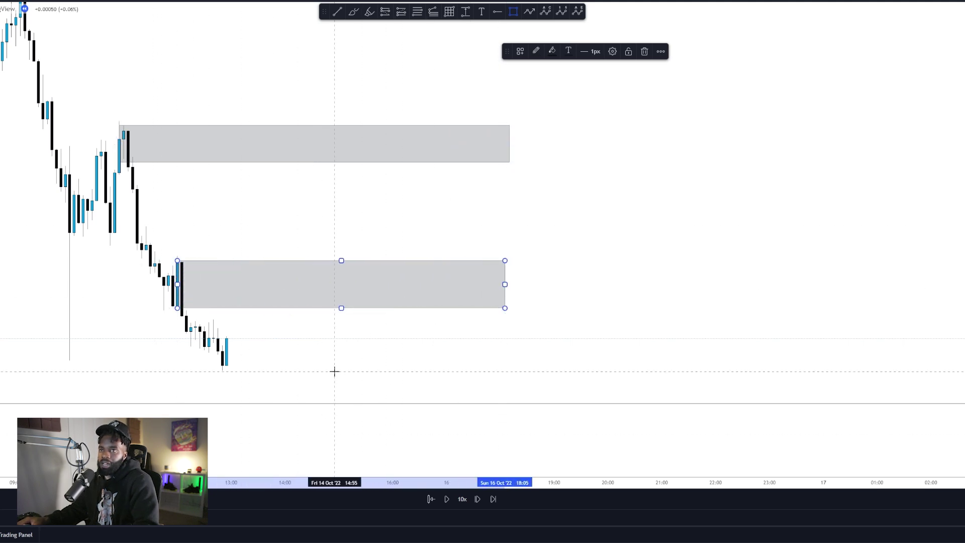
Advance the replay one bar, play it forward, then pause
{"action": "left_click", "coordinate": [475, 505]}
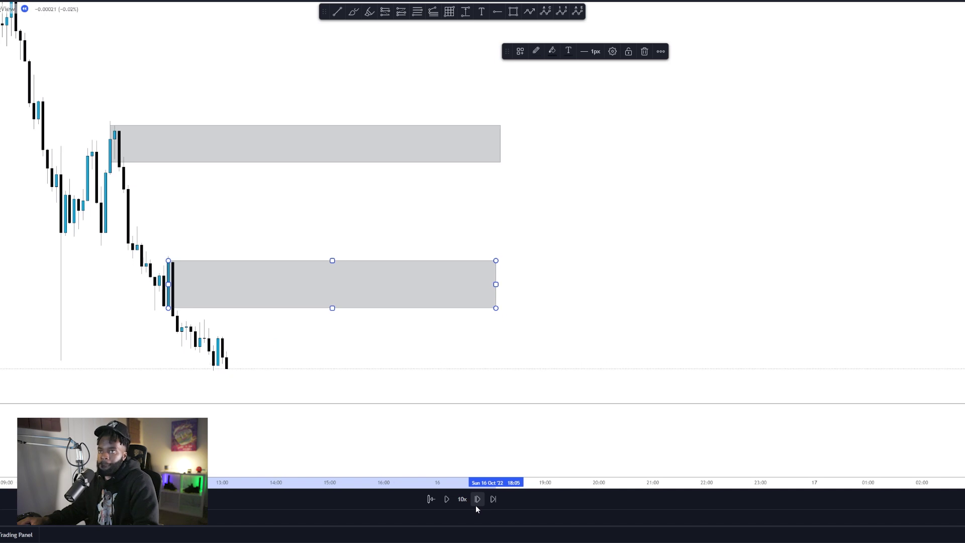
{"action": "left_click", "coordinate": [445, 500]}
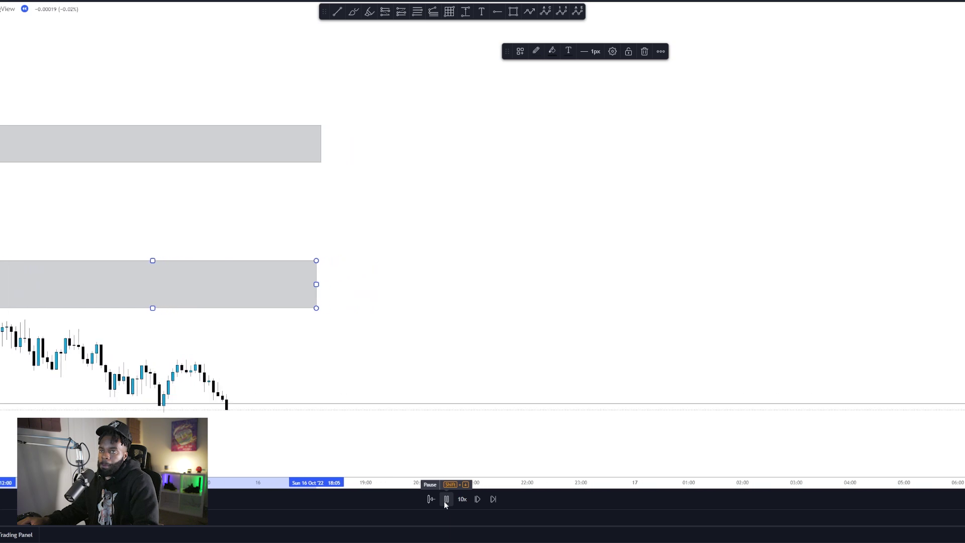
{"action": "scroll", "coordinate": [308, 302], "scroll_direction": "down", "scroll_amount": 4}
{"action": "left_click_drag", "start_coordinate": [539, 444], "coordinate": [549, 369]}
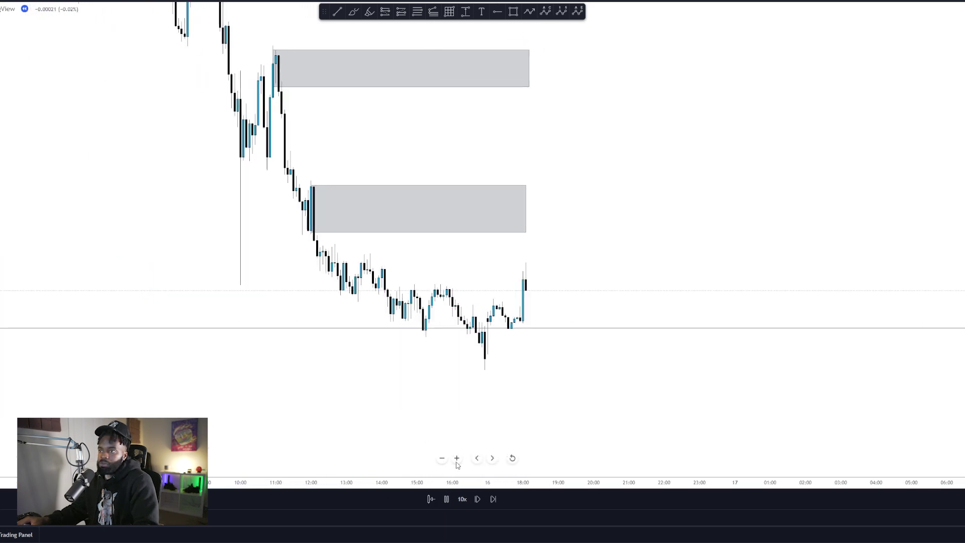
{"action": "left_click", "coordinate": [447, 499]}
Extend both supply-zone boxes to the right edge and resume the replay
{"action": "left_click", "coordinate": [474, 209]}
{"action": "left_click_drag", "start_coordinate": [474, 209], "coordinate": [962, 219]}
{"action": "left_click", "coordinate": [479, 68]}
{"action": "left_click_drag", "start_coordinate": [479, 69], "coordinate": [962, 68]}
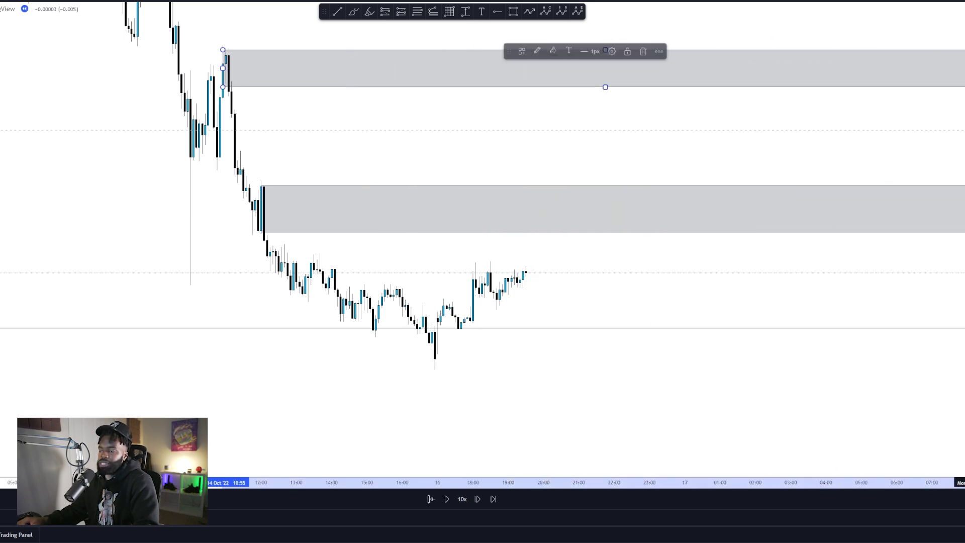
{"action": "left_click", "coordinate": [447, 499]}
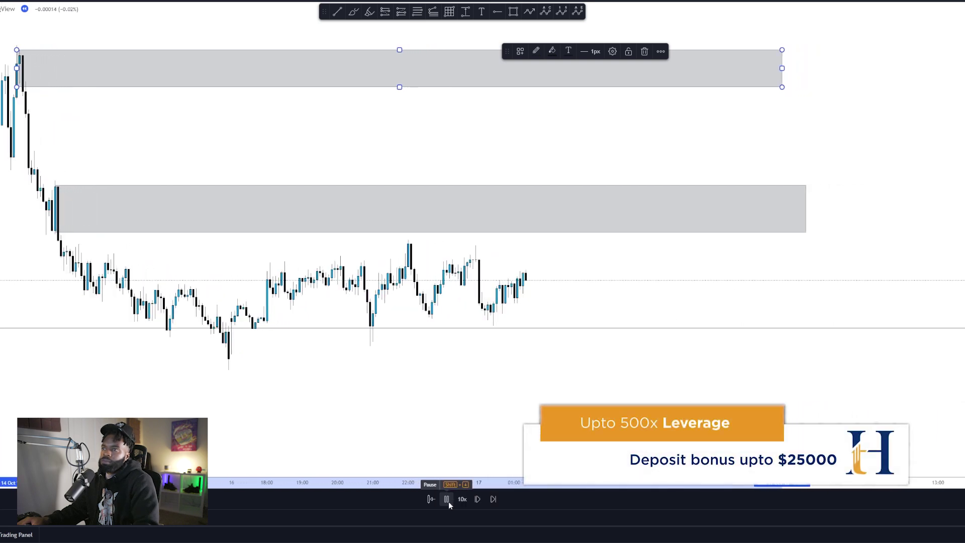
Pause the replay and recentre the latest candles beneath the zones
{"action": "left_click", "coordinate": [447, 498]}
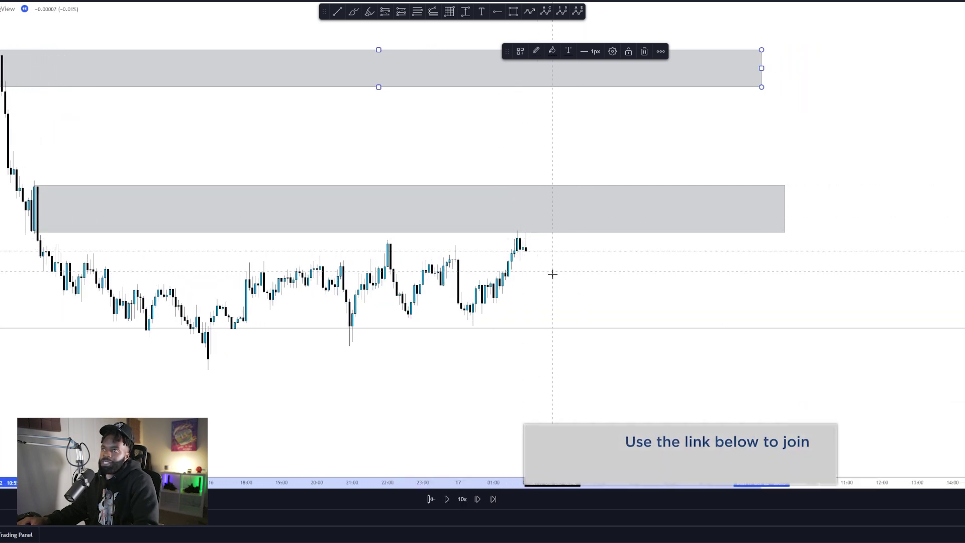
{"action": "left_click", "coordinate": [542, 256]}
{"action": "scroll", "coordinate": [547, 272], "scroll_direction": "up", "scroll_amount": 3}
{"action": "left_click_drag", "start_coordinate": [397, 284], "coordinate": [469, 269]}
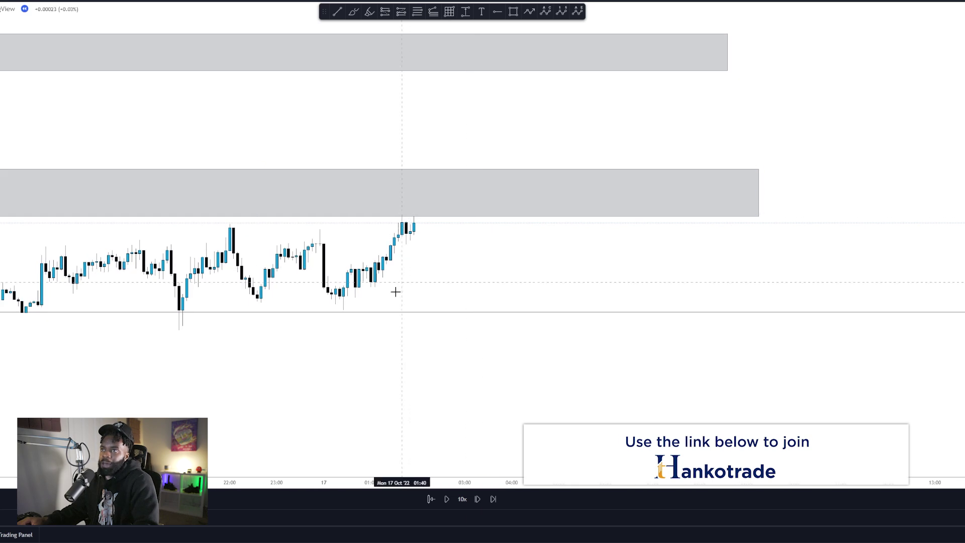
{"action": "left_click_drag", "start_coordinate": [427, 292], "coordinate": [453, 350]}
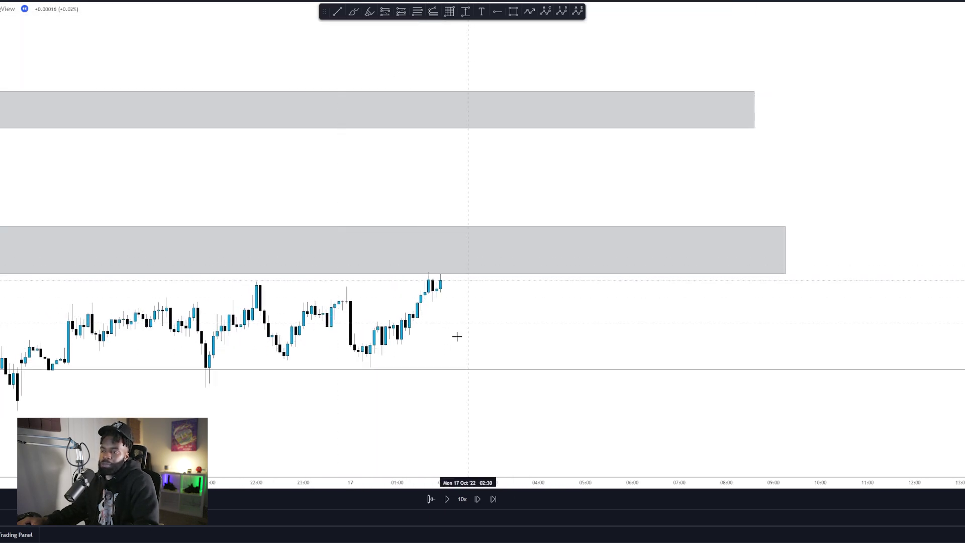
Step the replay forward two bars until price touches the lower zone's underside
{"action": "left_click", "coordinate": [475, 499]}
{"action": "left_click", "coordinate": [475, 499]}
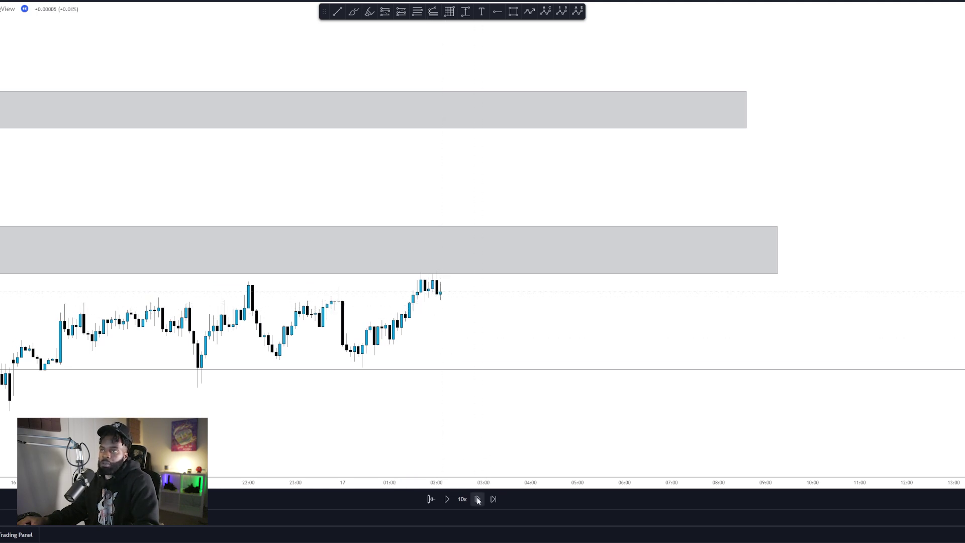
{"action": "key", "text": "alt+t"}
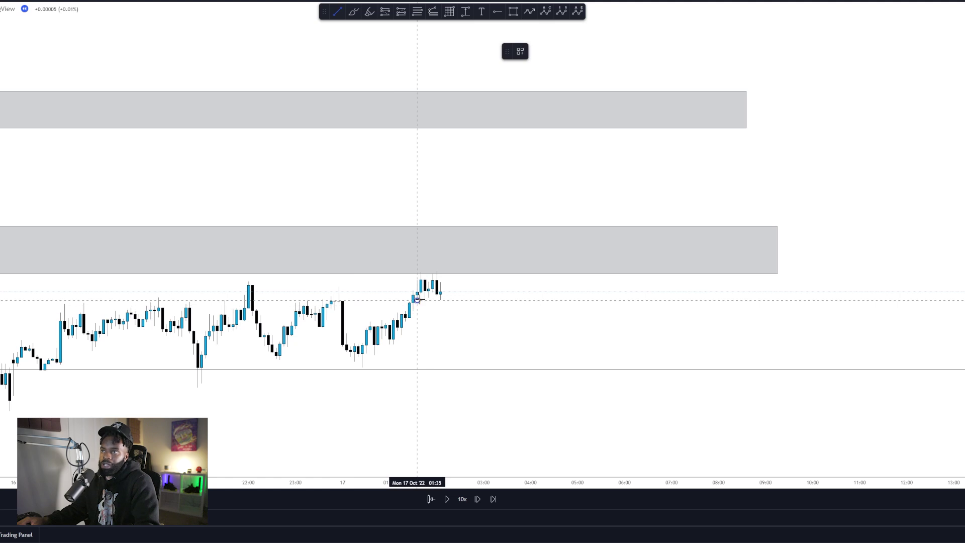
Draw a short horizontal line at the recent lows and step the replay forward six bars
{"action": "left_click_drag", "start_coordinate": [417, 300], "coordinate": [472, 300]}
{"action": "left_click", "coordinate": [479, 500]}
{"action": "left_click", "coordinate": [482, 501]}
{"action": "left_click", "coordinate": [482, 501]}
{"action": "left_click", "coordinate": [481, 502]}
{"action": "left_click", "coordinate": [481, 502]}
{"action": "left_click", "coordinate": [482, 502]}
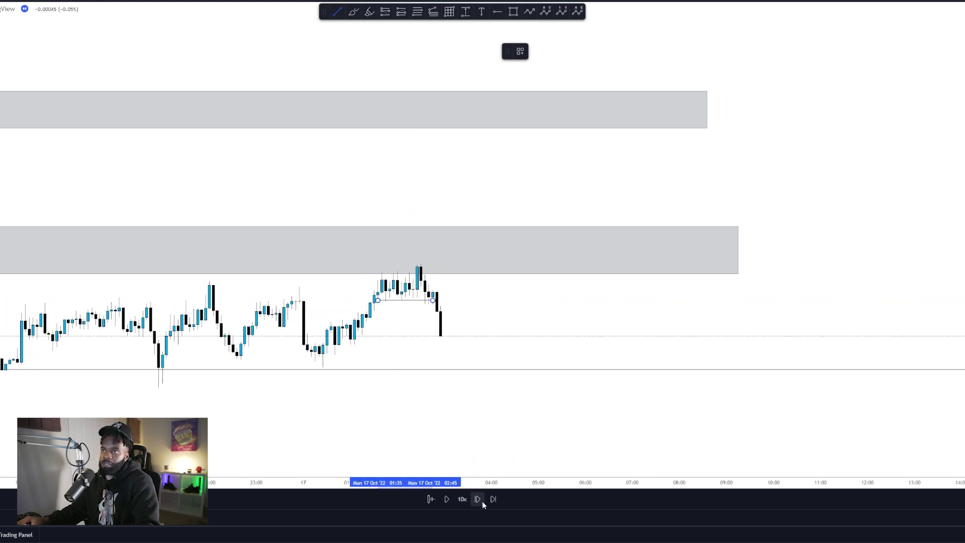
{"action": "left_click", "coordinate": [481, 501]}
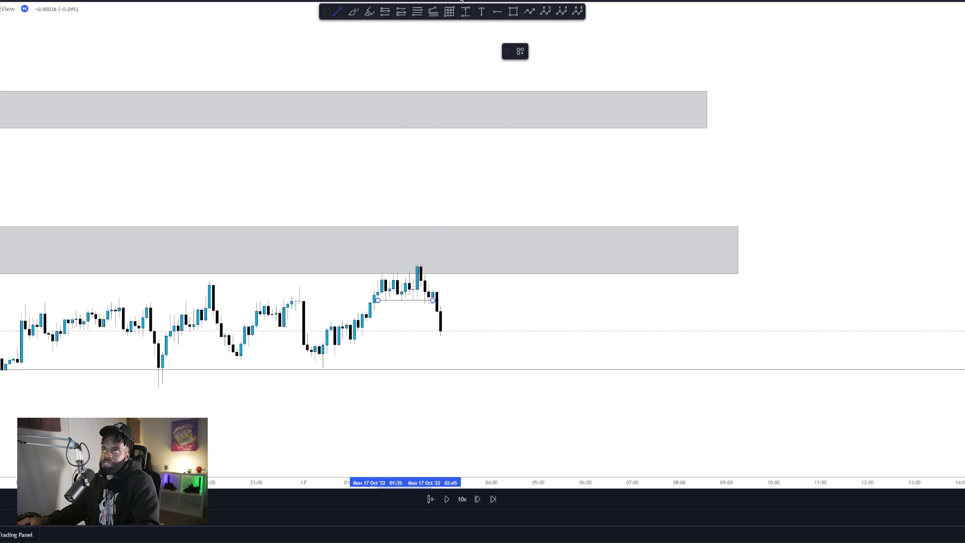
Draw a small grey box beside the latest candles and advance three bars
{"action": "left_click", "coordinate": [511, 12]}
{"action": "left_click_drag", "start_coordinate": [438, 298], "coordinate": [484, 304]}
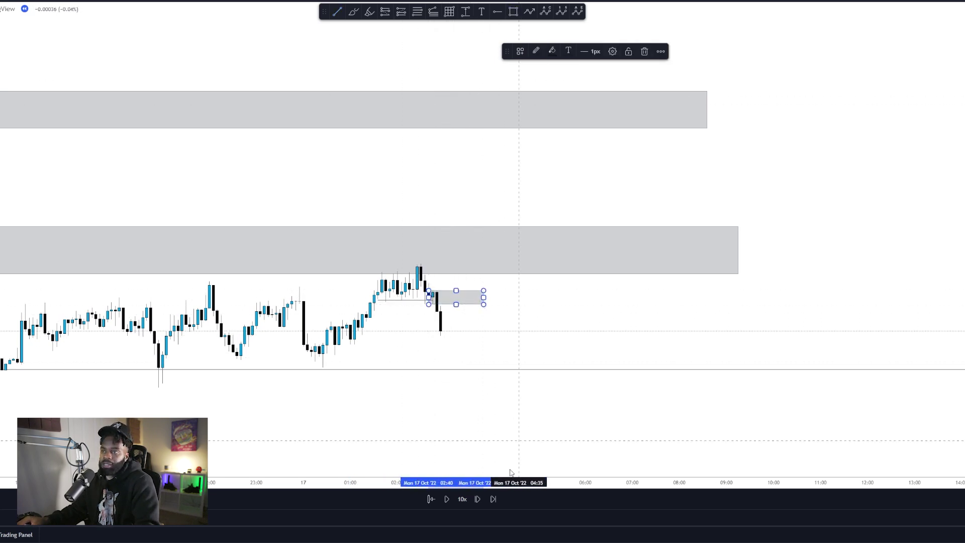
{"action": "left_click", "coordinate": [478, 498]}
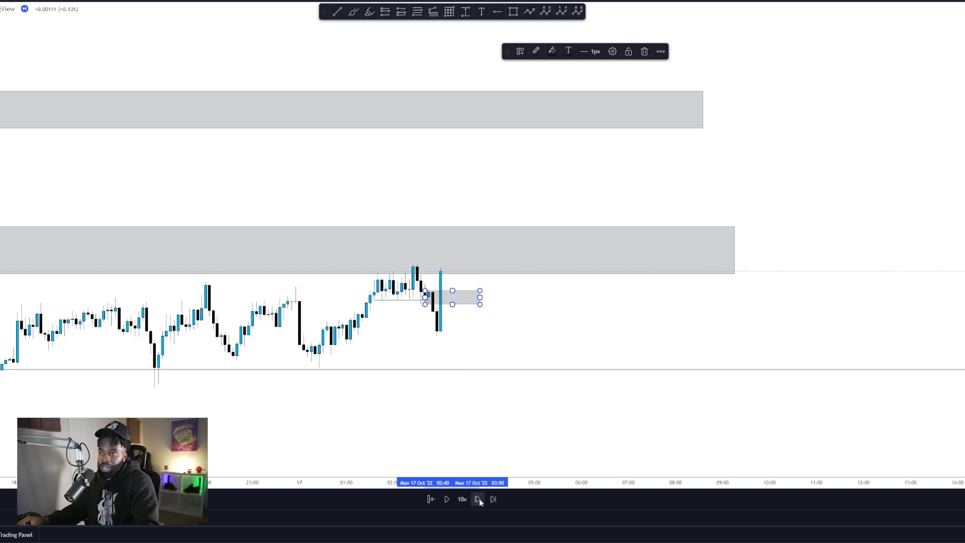
{"action": "left_click", "coordinate": [479, 498]}
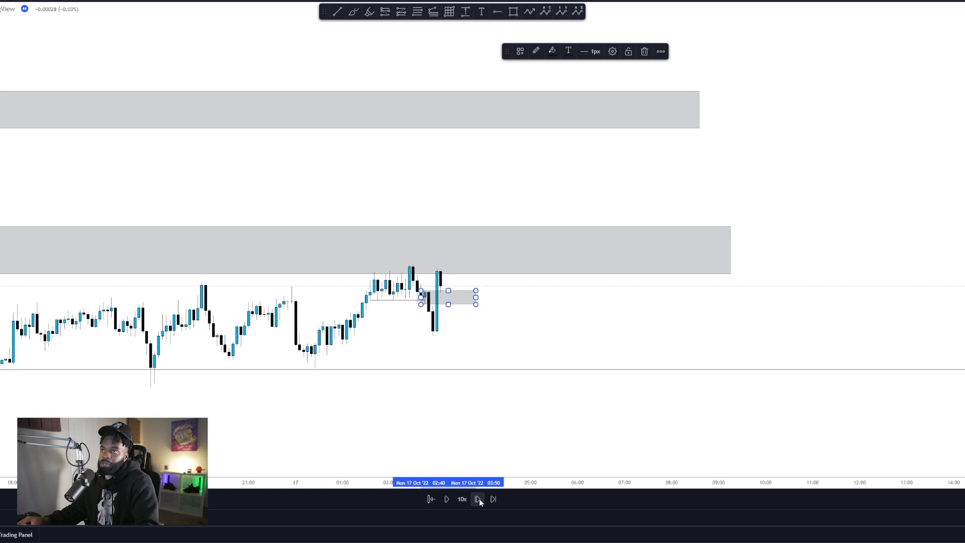
{"action": "left_click", "coordinate": [478, 498]}
Recentre the latest candles and step the replay forward two more bars
{"action": "right_click", "coordinate": [446, 329]}
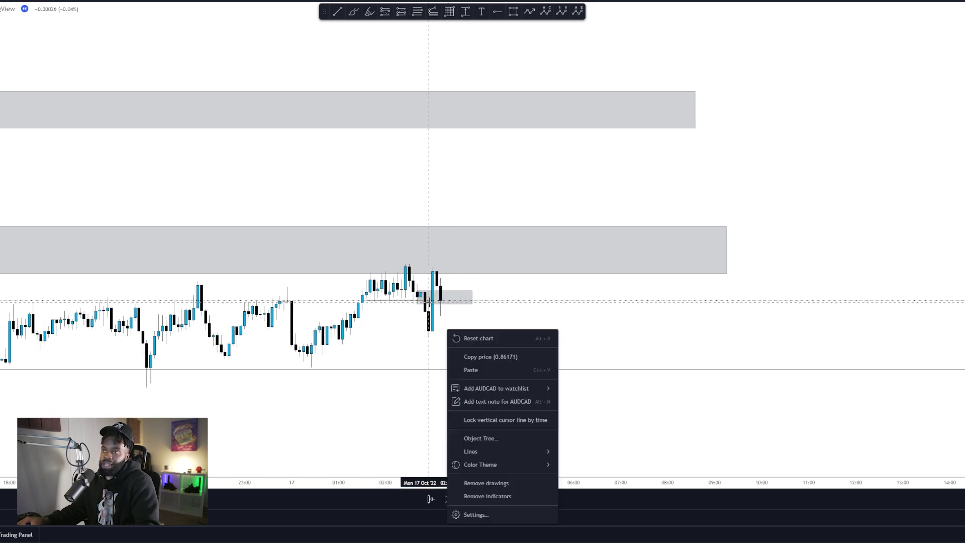
{"action": "left_click", "coordinate": [459, 282]}
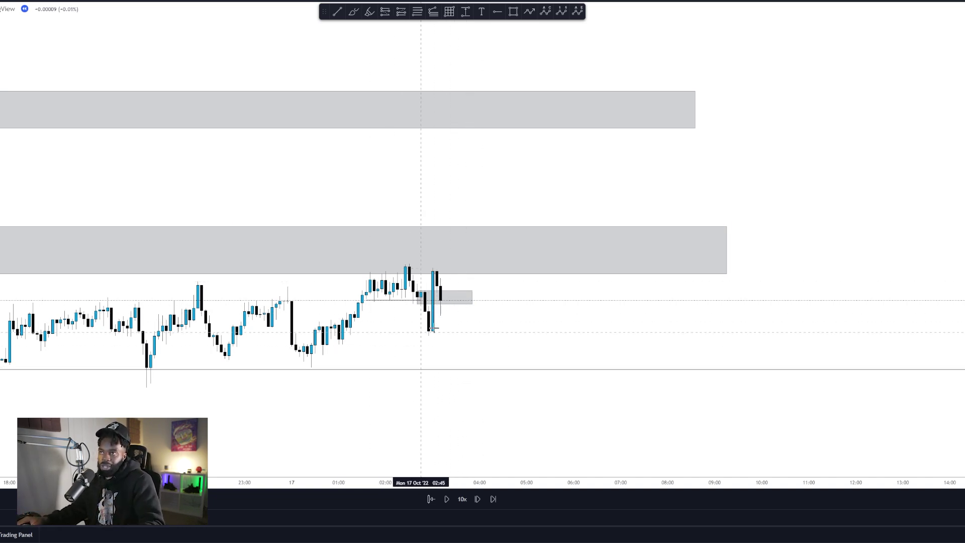
{"action": "scroll", "coordinate": [413, 319], "scroll_direction": "up", "scroll_amount": 1}
{"action": "left_click_drag", "start_coordinate": [396, 321], "coordinate": [431, 314]}
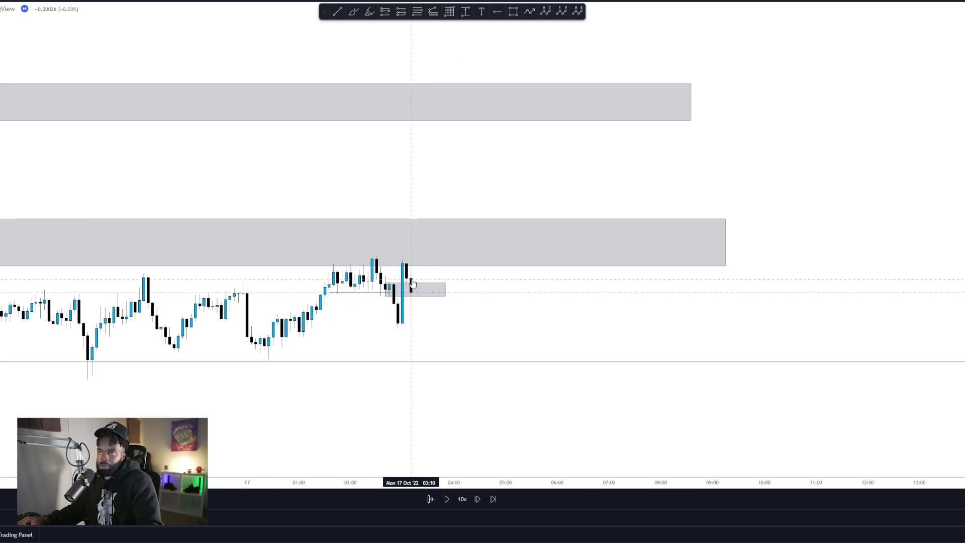
{"action": "left_click", "coordinate": [478, 500]}
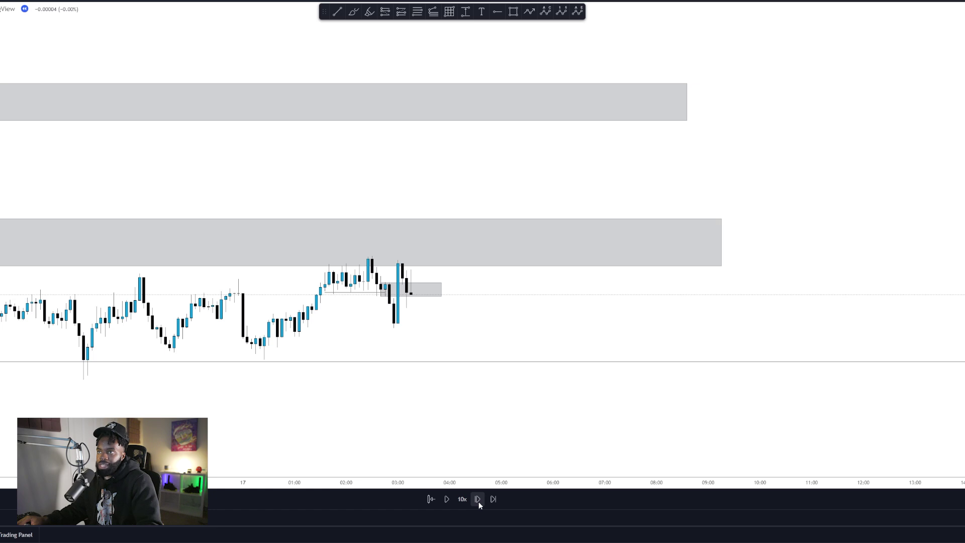
{"action": "left_click", "coordinate": [478, 499]}
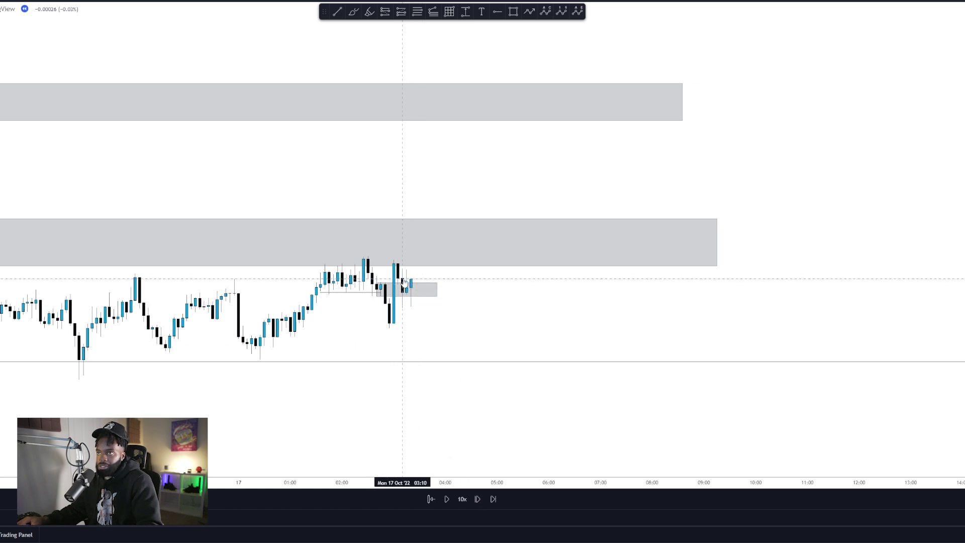
Step forward four candles to the wick spike into the lower zone, then select the small box
{"action": "left_click", "coordinate": [478, 500]}
{"action": "left_click", "coordinate": [478, 499]}
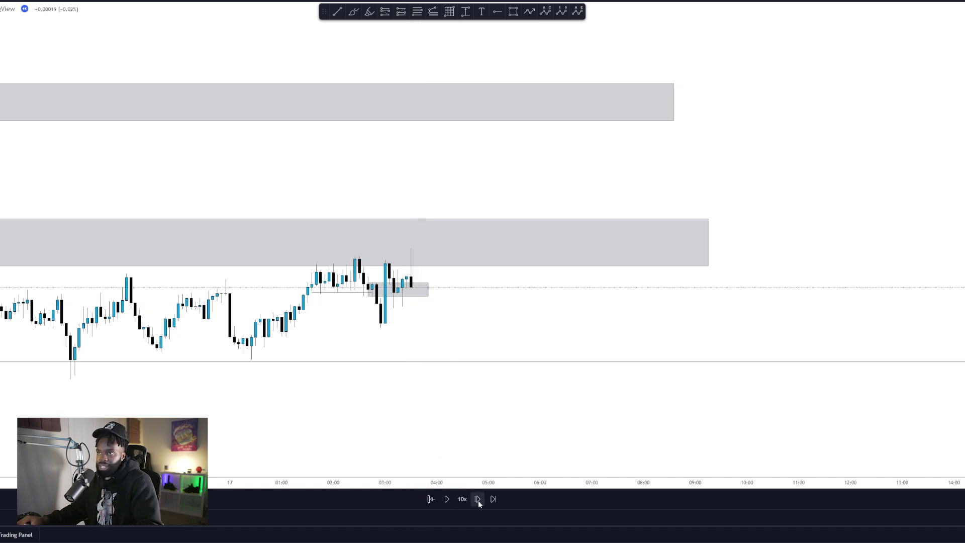
{"action": "left_click", "coordinate": [477, 499]}
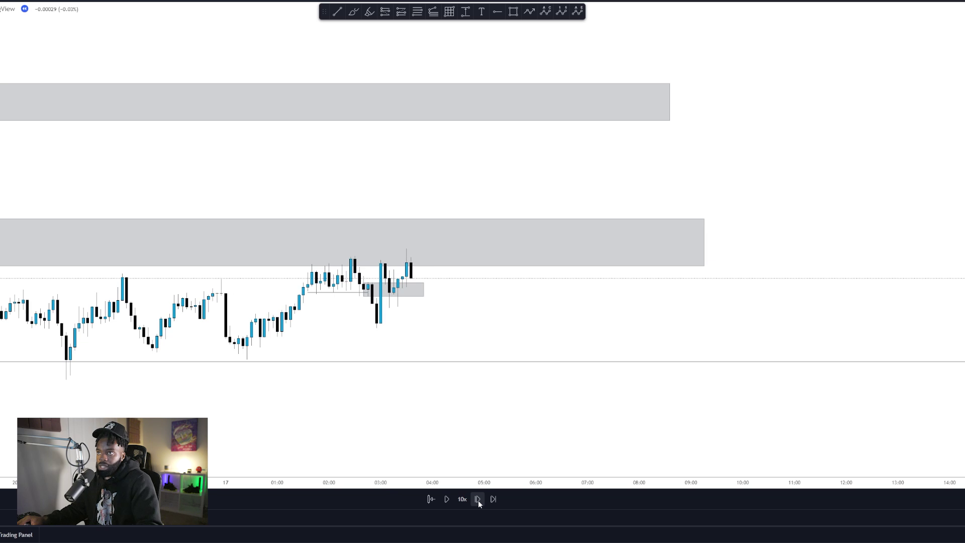
{"action": "left_click", "coordinate": [478, 499]}
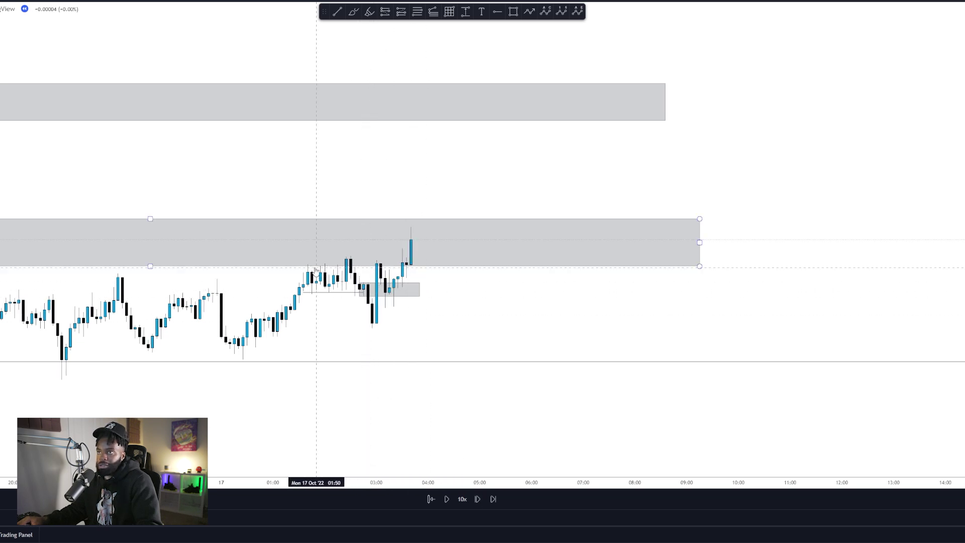
{"action": "left_click", "coordinate": [409, 297]}
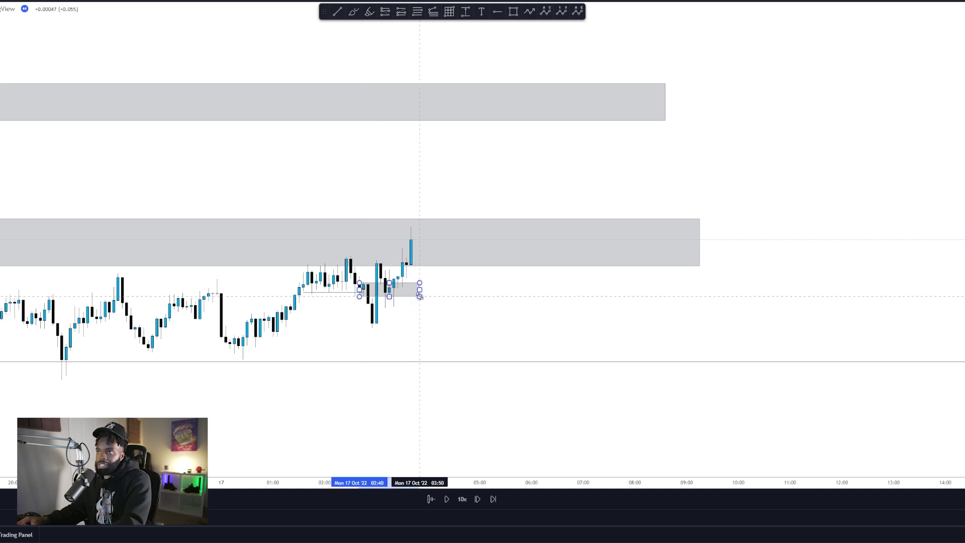
Delete the small grey box near the latest candles
{"action": "key", "text": "Delete"}
{"action": "scroll", "coordinate": [417, 296], "scroll_direction": "down", "scroll_amount": 4}
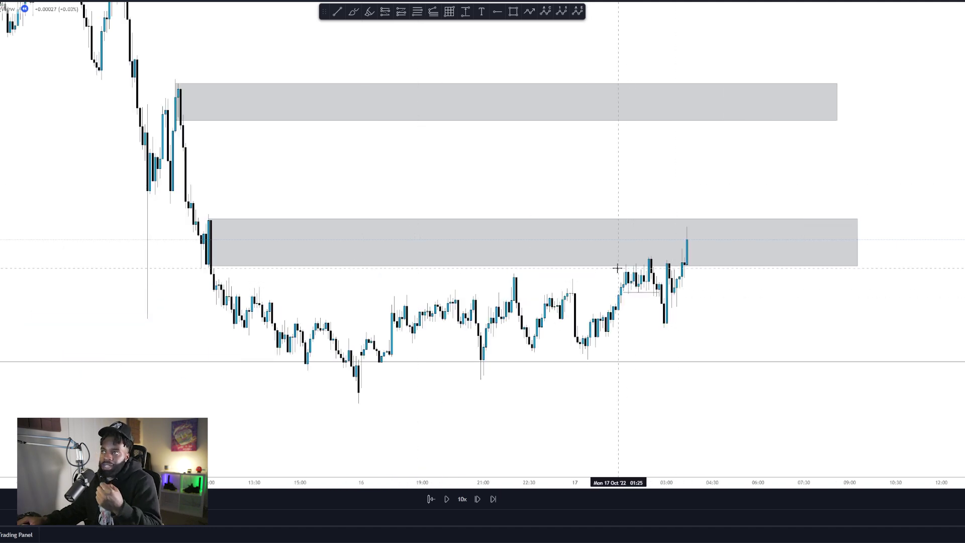
{"action": "scroll", "coordinate": [656, 293], "scroll_direction": "up", "scroll_amount": 1}
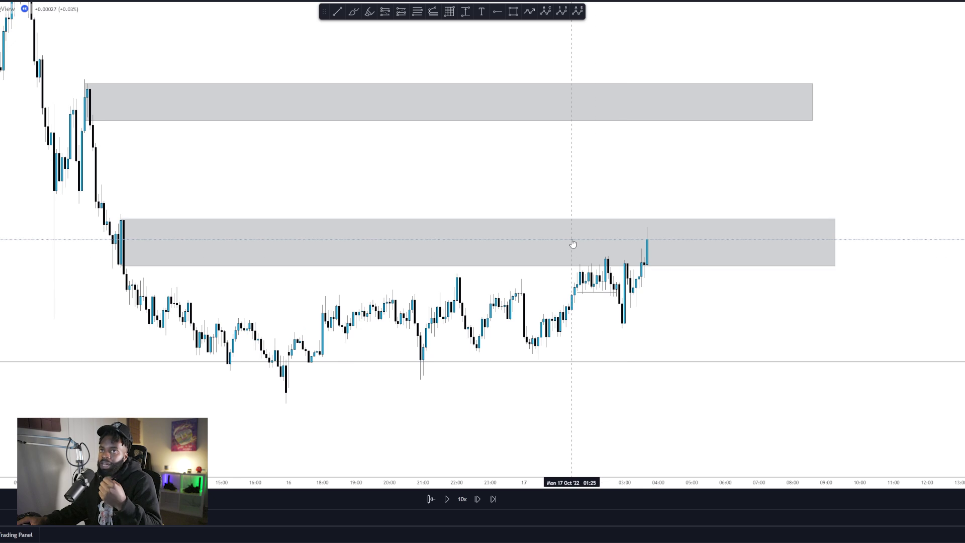
{"action": "left_click", "coordinate": [458, 114]}
{"action": "left_click", "coordinate": [599, 166]}
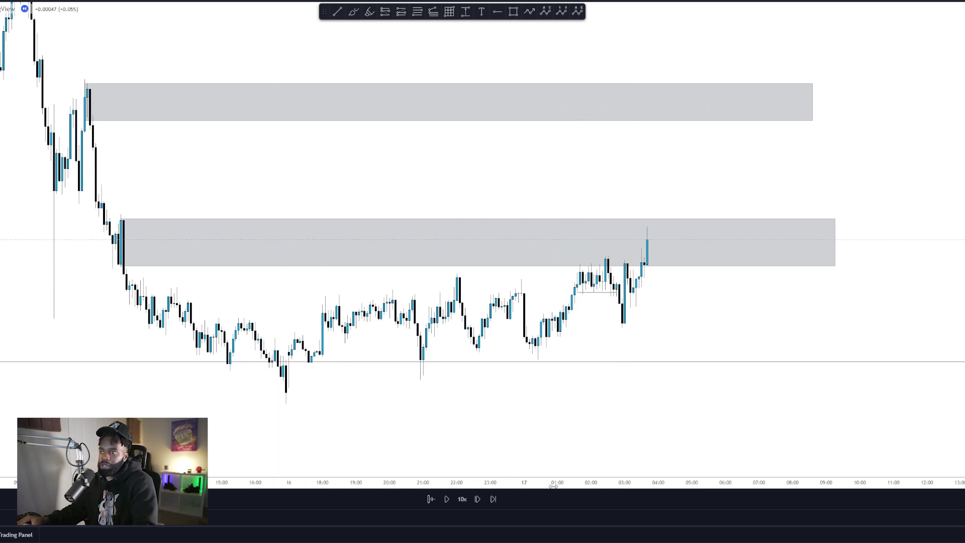
Step the replay forward about eighteen candles as price rejects from the lower zone
{"action": "left_click", "coordinate": [478, 498]}
{"action": "left_click", "coordinate": [478, 499]}
{"action": "left_click", "coordinate": [478, 498]}
{"action": "left_click", "coordinate": [478, 498]}
{"action": "left_click", "coordinate": [481, 498]}
{"action": "left_click", "coordinate": [481, 498]}
{"action": "left_click", "coordinate": [481, 499]}
{"action": "left_click", "coordinate": [481, 498]}
{"action": "left_click", "coordinate": [481, 498]}
{"action": "left_click", "coordinate": [481, 498]}
{"action": "left_click", "coordinate": [481, 498]}
{"action": "left_click", "coordinate": [481, 498]}
{"action": "left_click", "coordinate": [481, 499]}
{"action": "left_click", "coordinate": [482, 499]}
{"action": "left_click", "coordinate": [481, 498]}
{"action": "left_click", "coordinate": [481, 498]}
{"action": "left_click", "coordinate": [481, 498]}
{"action": "left_click", "coordinate": [481, 498]}
{"action": "left_click", "coordinate": [481, 499]}
{"action": "left_click", "coordinate": [482, 498]}
{"action": "left_click", "coordinate": [481, 498]}
{"action": "left_click", "coordinate": [482, 498]}
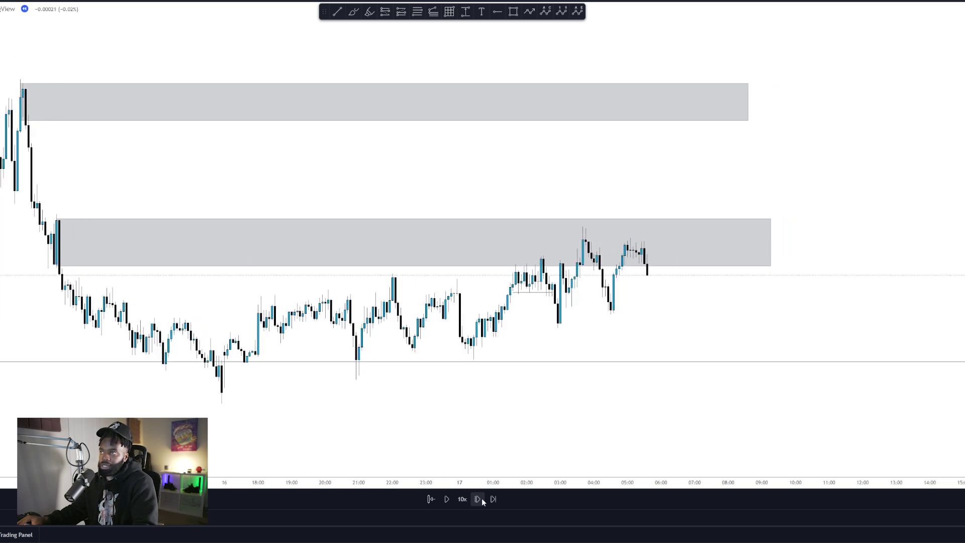
{"action": "scroll", "coordinate": [492, 455], "scroll_direction": "up", "scroll_amount": 2}
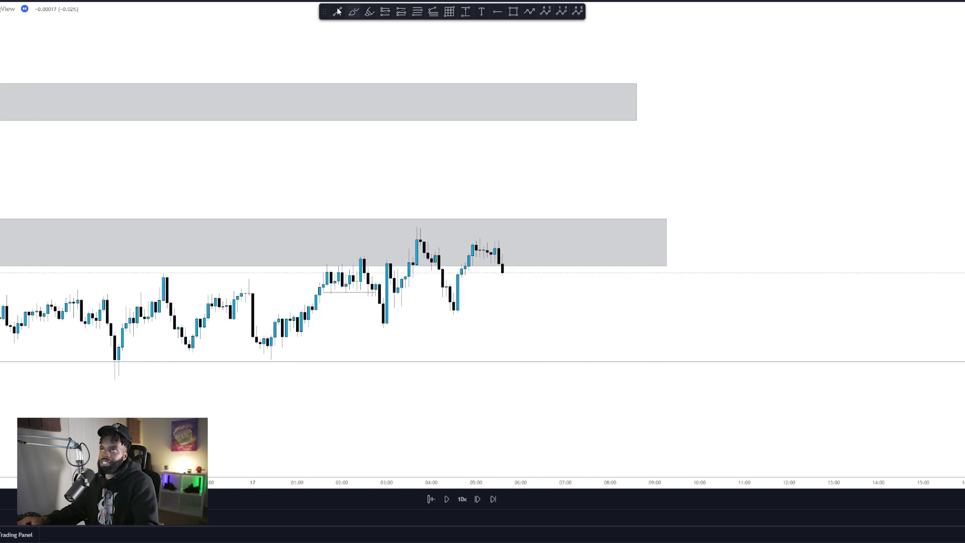
Draw short level lines at the spike highs inside the lower supply zone
{"action": "left_click", "coordinate": [337, 11]}
{"action": "left_click", "coordinate": [502, 262]}
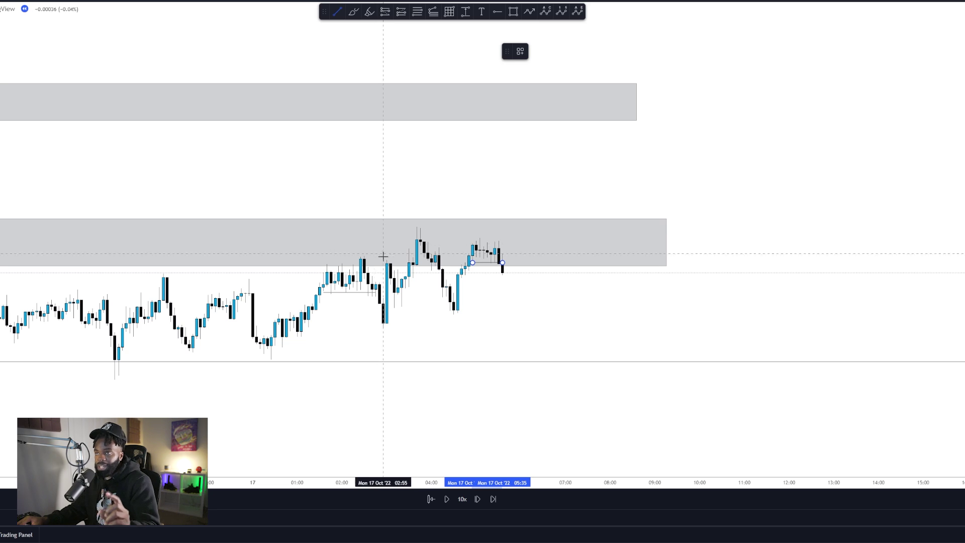
{"action": "left_click", "coordinate": [405, 226]}
{"action": "left_click", "coordinate": [520, 226]}
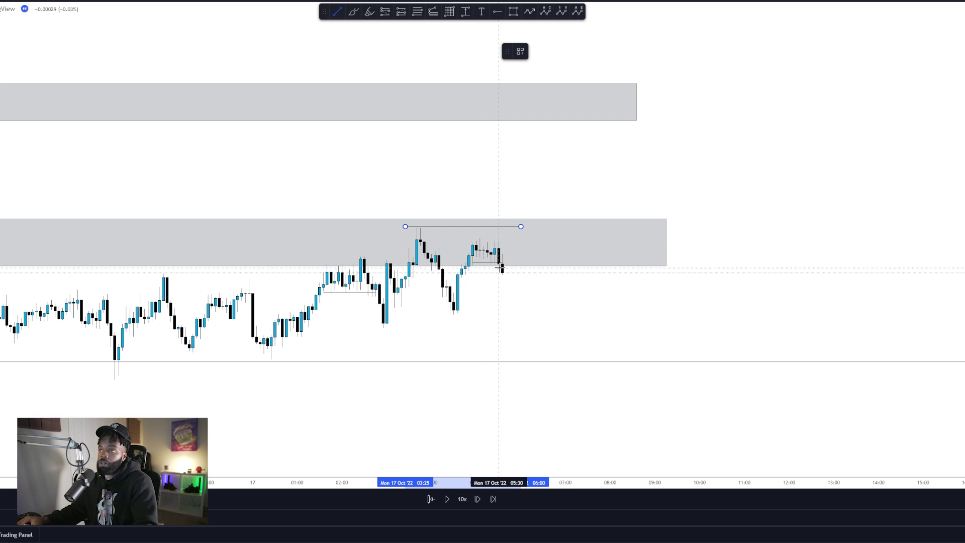
Step the replay forward six candles to about 06:00
{"action": "left_click", "coordinate": [477, 499]}
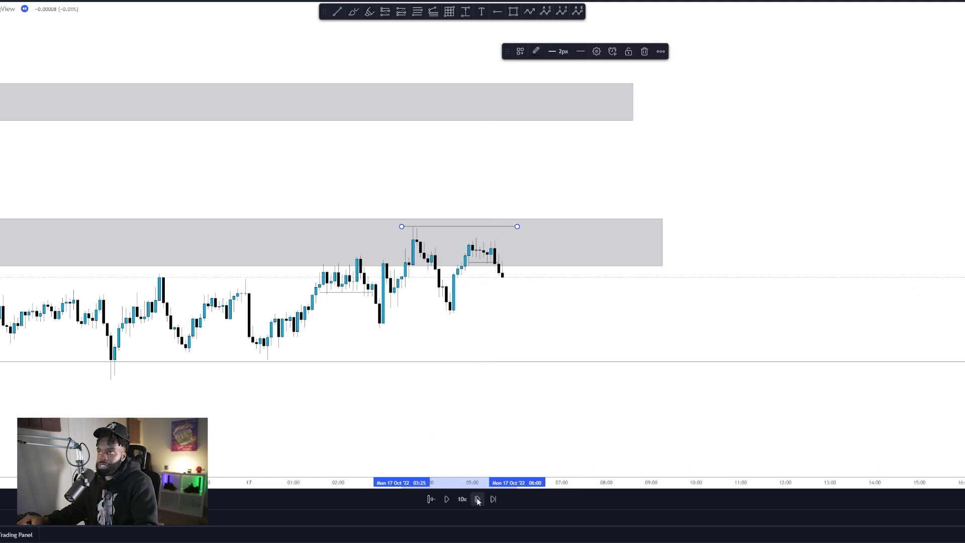
{"action": "left_click", "coordinate": [477, 499]}
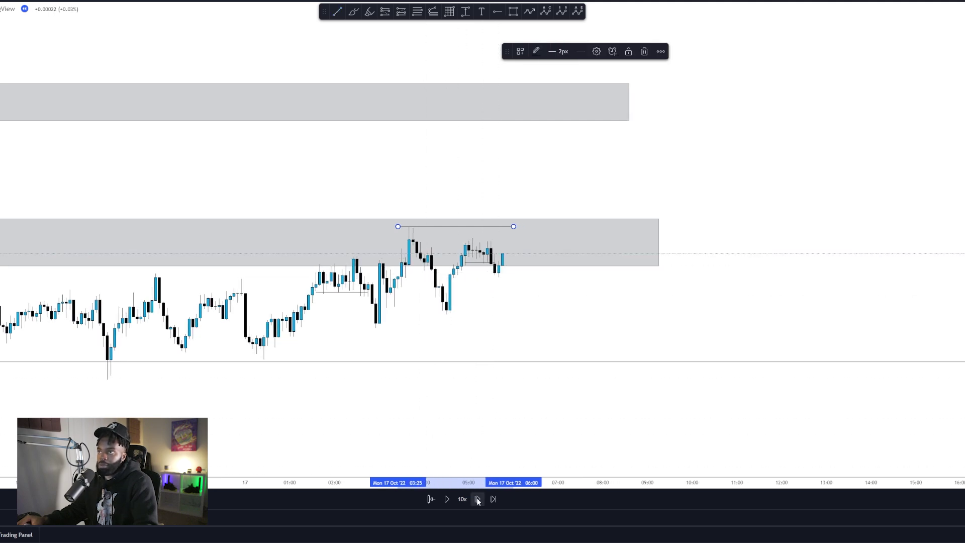
{"action": "left_click", "coordinate": [477, 499]}
{"action": "left_click", "coordinate": [477, 499]}
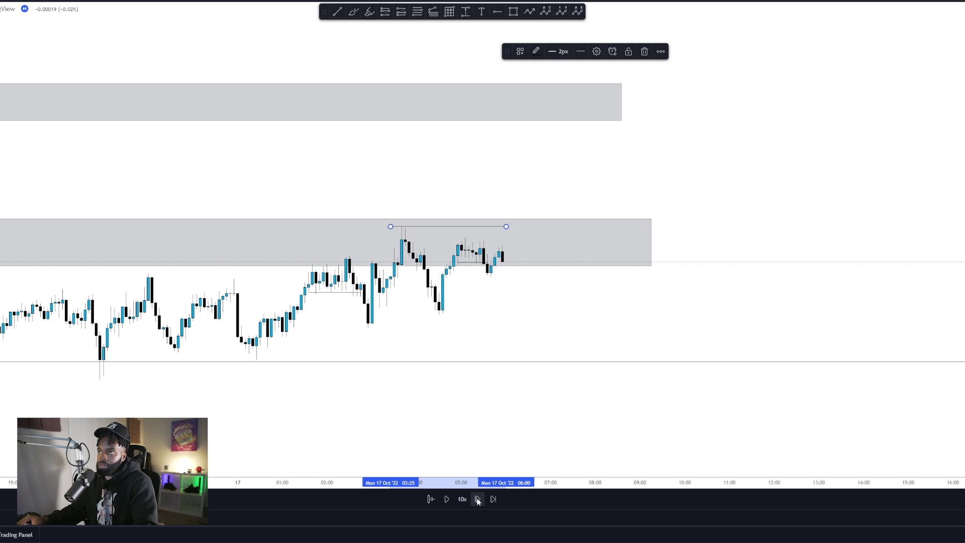
{"action": "left_click", "coordinate": [478, 499]}
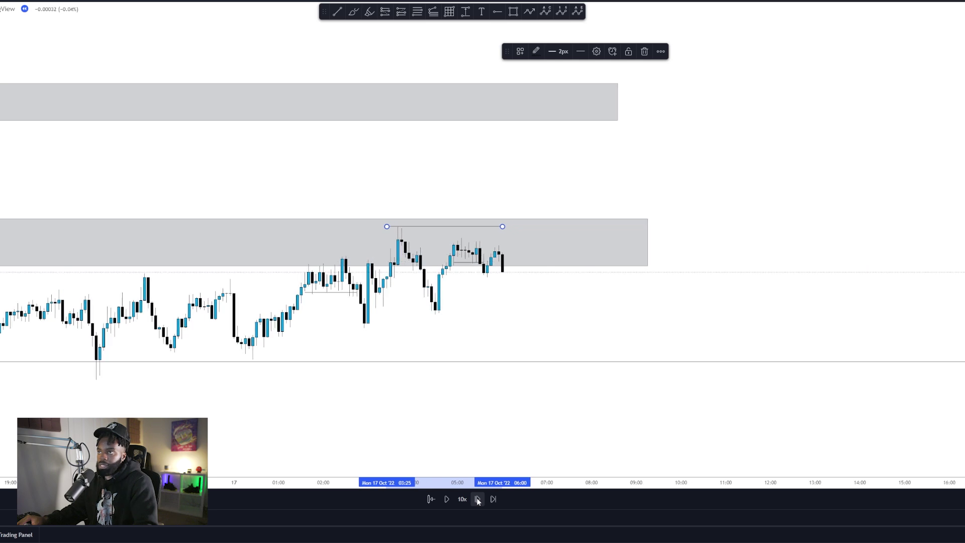
{"action": "left_click", "coordinate": [478, 499]}
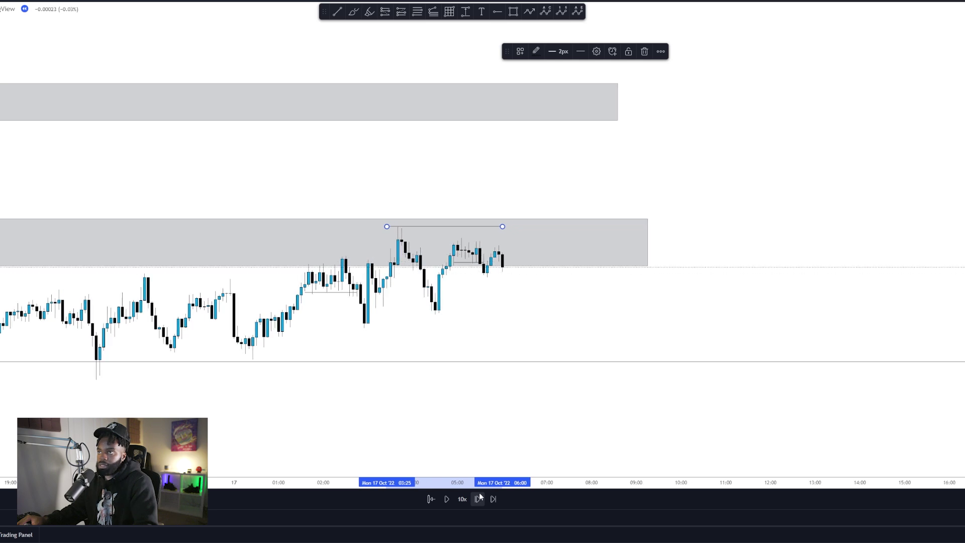
{"action": "left_click", "coordinate": [385, 11]}
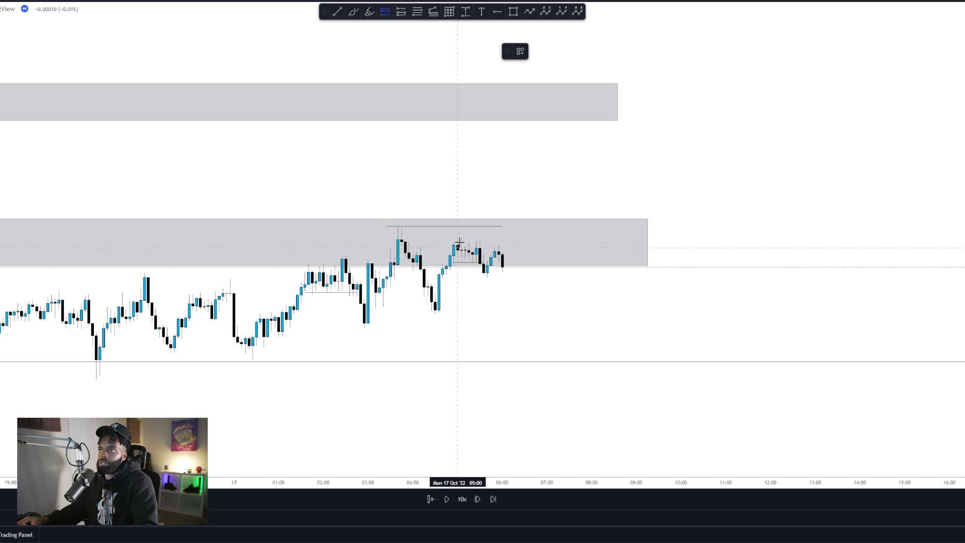
Place a narrow short position at the latest candle with a 1:1 target and a red ray at the swing low
{"action": "left_click", "coordinate": [494, 265]}
{"action": "left_click_drag", "start_coordinate": [681, 266], "coordinate": [535, 265]}
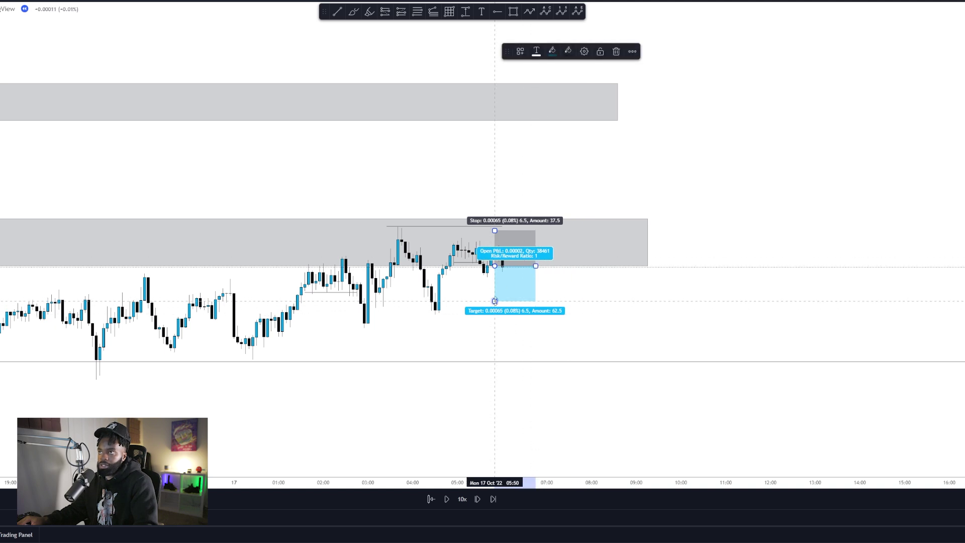
{"action": "left_click", "coordinate": [497, 11]}
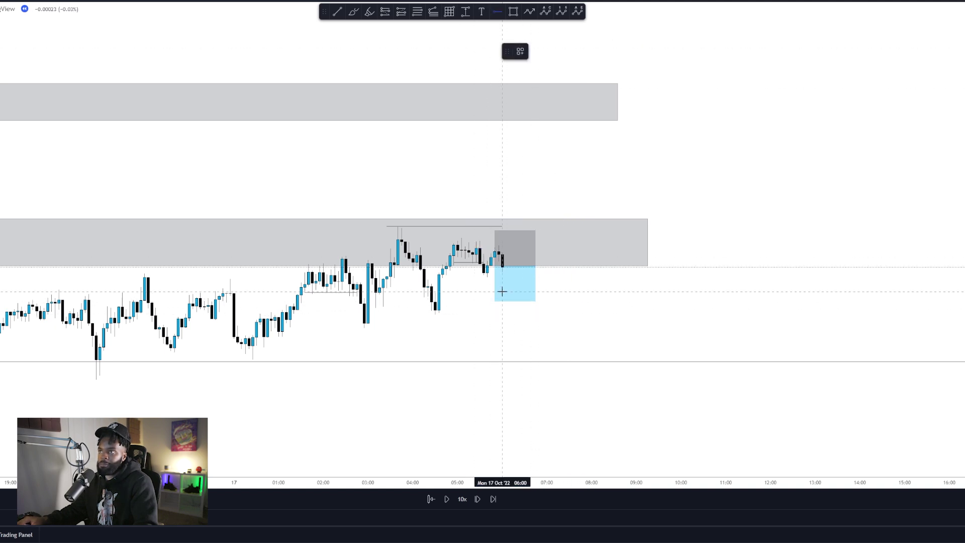
{"action": "left_click", "coordinate": [440, 308]}
{"action": "mouse_move", "coordinate": [494, 300]}
{"action": "left_mouse_down"}
{"action": "mouse_move", "coordinate": [480, 363]}
{"action": "mouse_move", "coordinate": [478, 305]}
{"action": "left_mouse_up"}
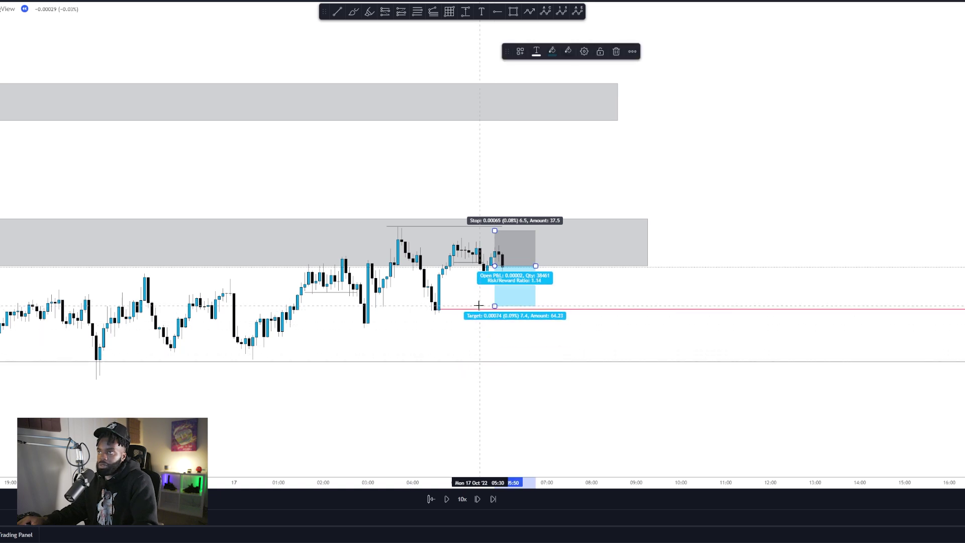
{"action": "key", "text": "ctrl+z"}
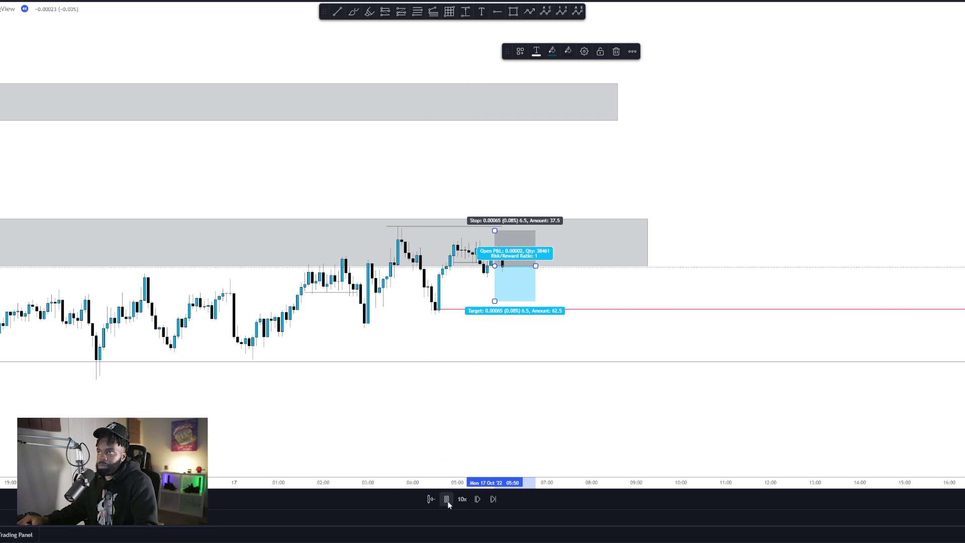
Replay the short to its stop-out, widen the box over later candles and keep the 0.00065 stop
{"action": "left_click", "coordinate": [447, 499]}
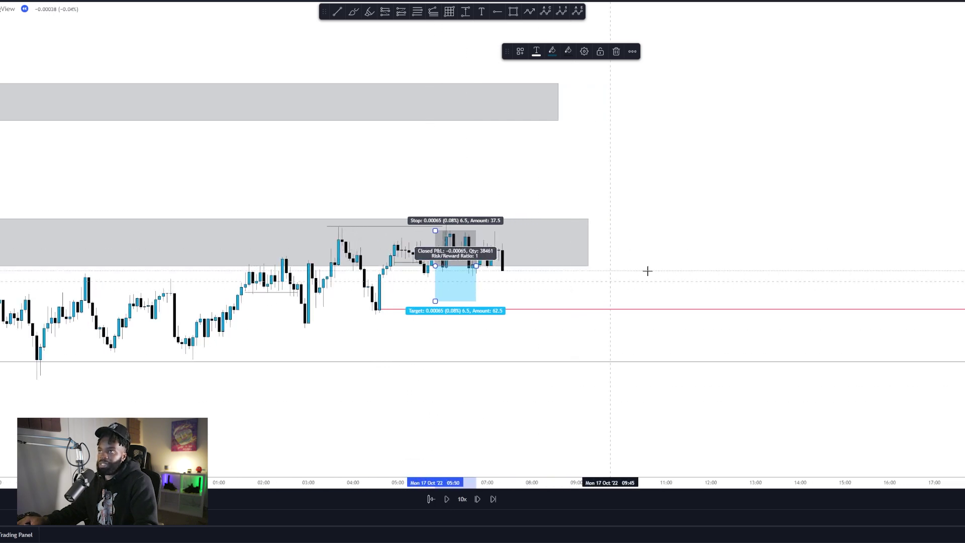
{"action": "left_click", "coordinate": [600, 284]}
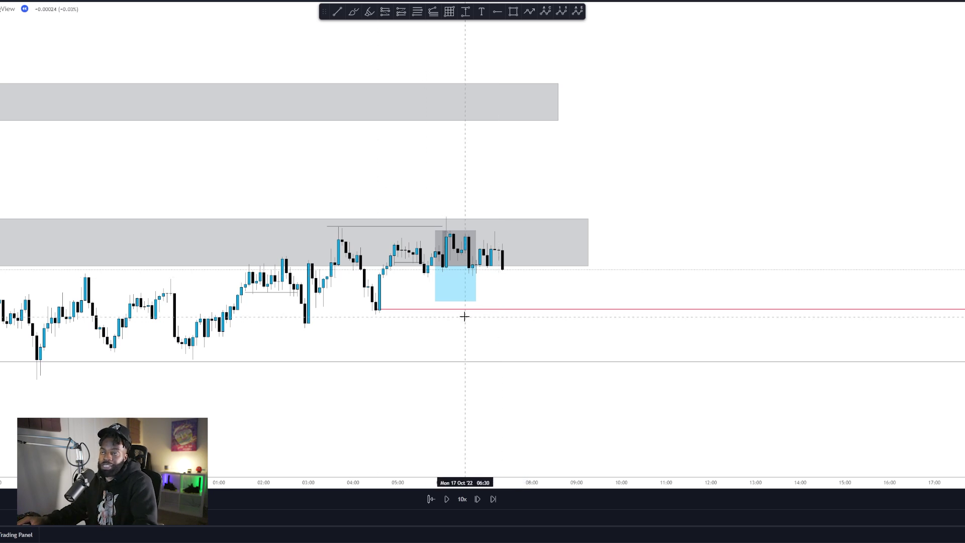
{"action": "left_click", "coordinate": [459, 300]}
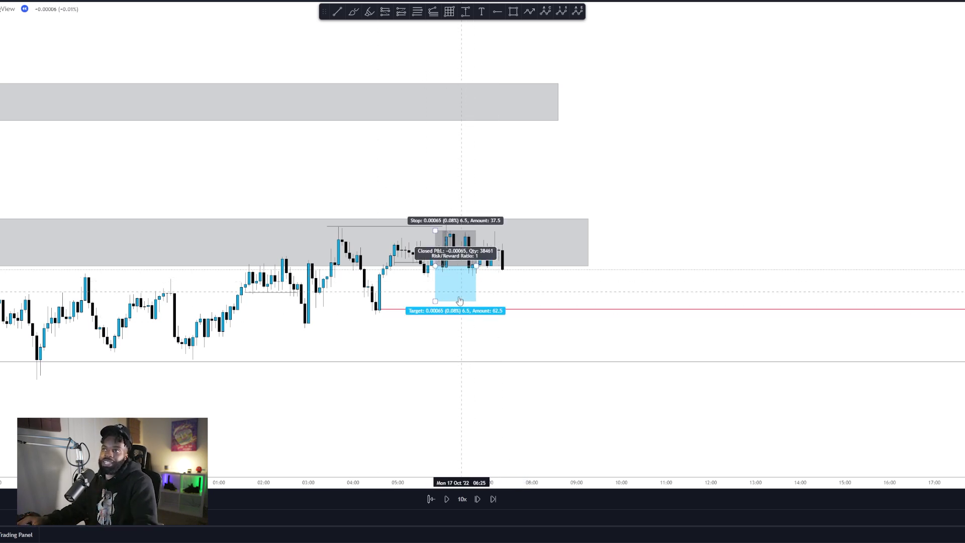
{"action": "left_click_drag", "start_coordinate": [476, 265], "coordinate": [526, 264]}
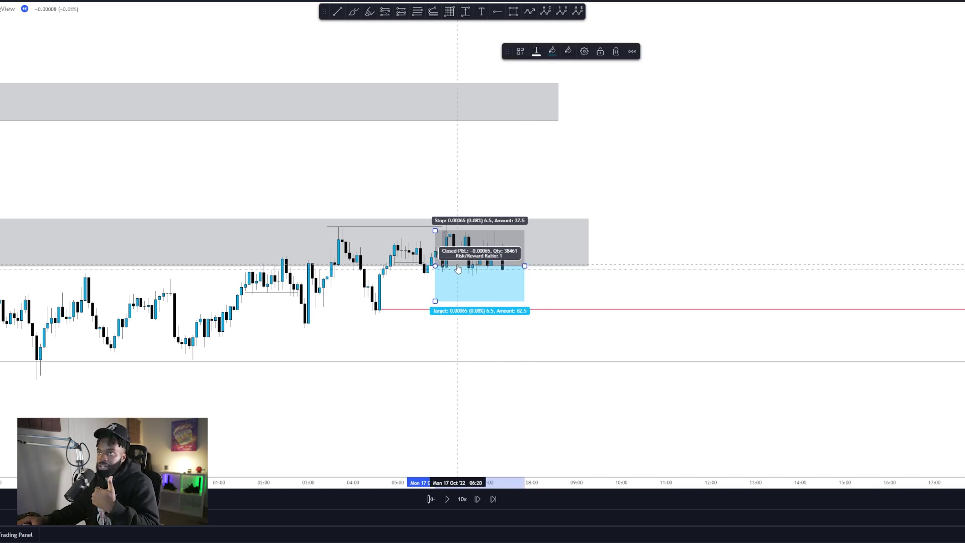
{"action": "left_click_drag", "start_coordinate": [435, 230], "coordinate": [432, 196]}
{"action": "left_click", "coordinate": [429, 218]}
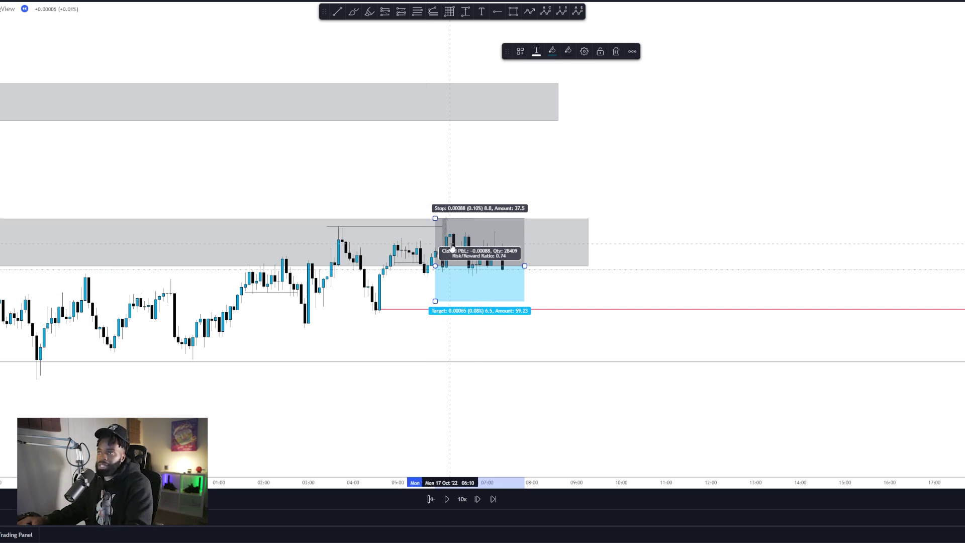
{"action": "left_click_drag", "start_coordinate": [435, 218], "coordinate": [435, 231]}
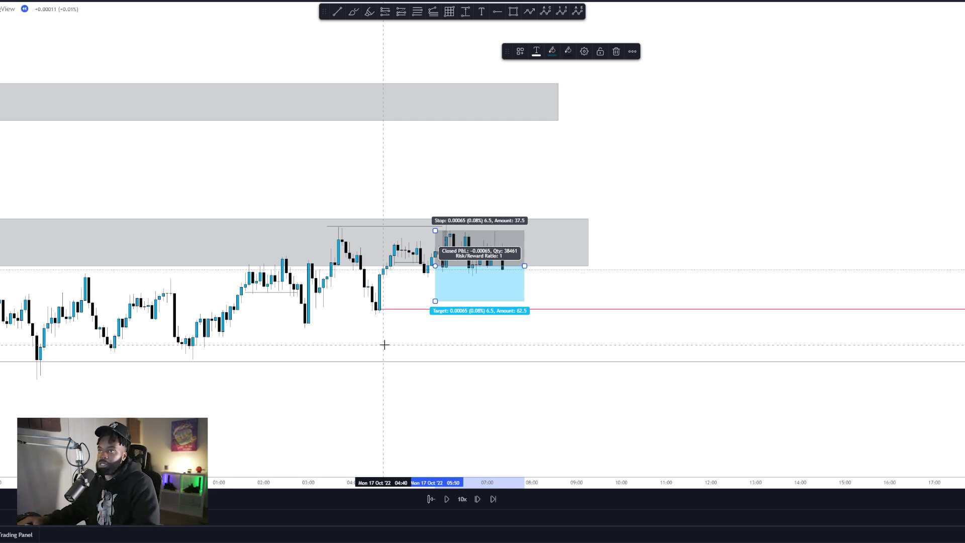
Zoom out, compress the price scale and pan back to show both zones with the losing short
{"action": "scroll", "coordinate": [384, 344], "scroll_direction": "down", "scroll_amount": 5}
{"action": "left_click_drag", "start_coordinate": [964, 143], "coordinate": [964, 348]}
{"action": "left_click_drag", "start_coordinate": [630, 196], "coordinate": [536, 209]}
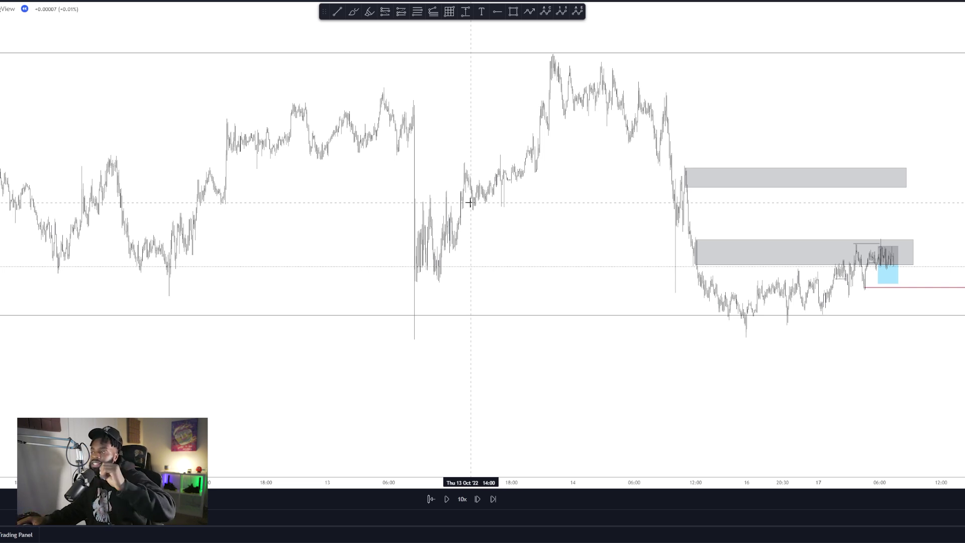
{"action": "left_click", "coordinate": [894, 266]}
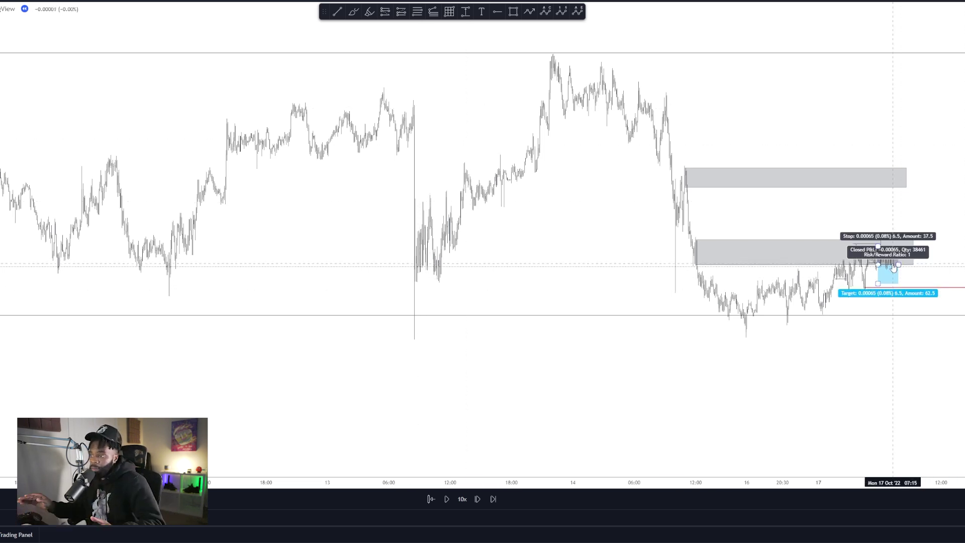